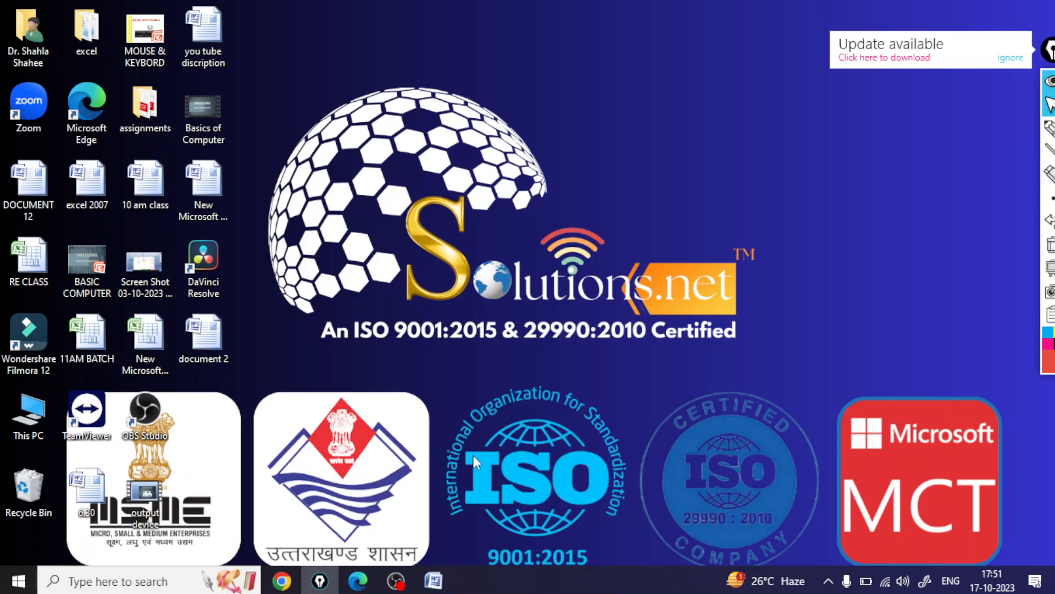
Switch to document 2 in Microsoft Word and generate sample paragraphs with =rand().
{"action": "left_click", "coordinate": [450, 586]}
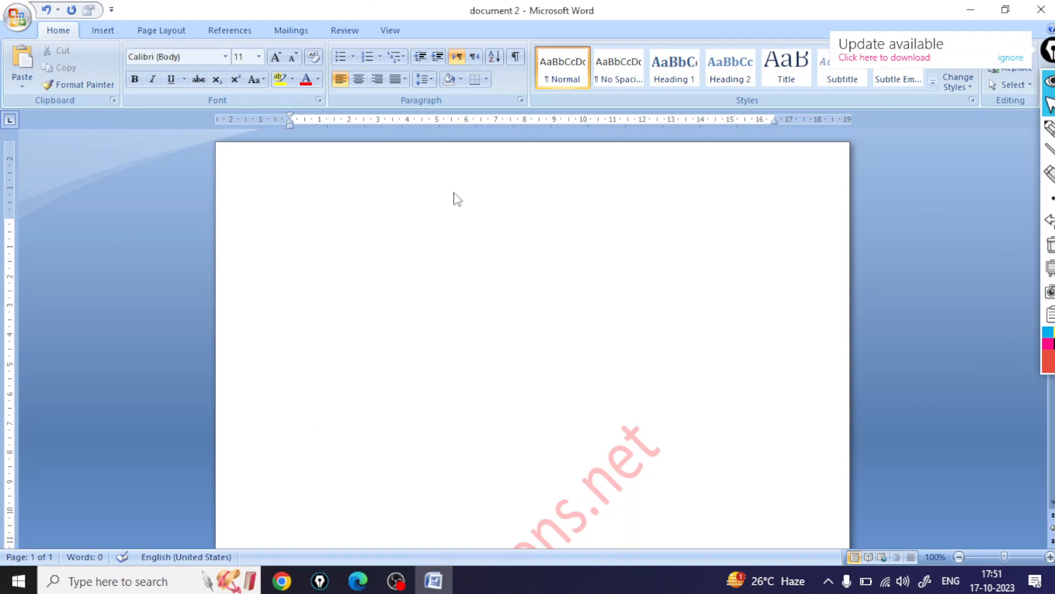
{"action": "left_click", "coordinate": [24, 83]}
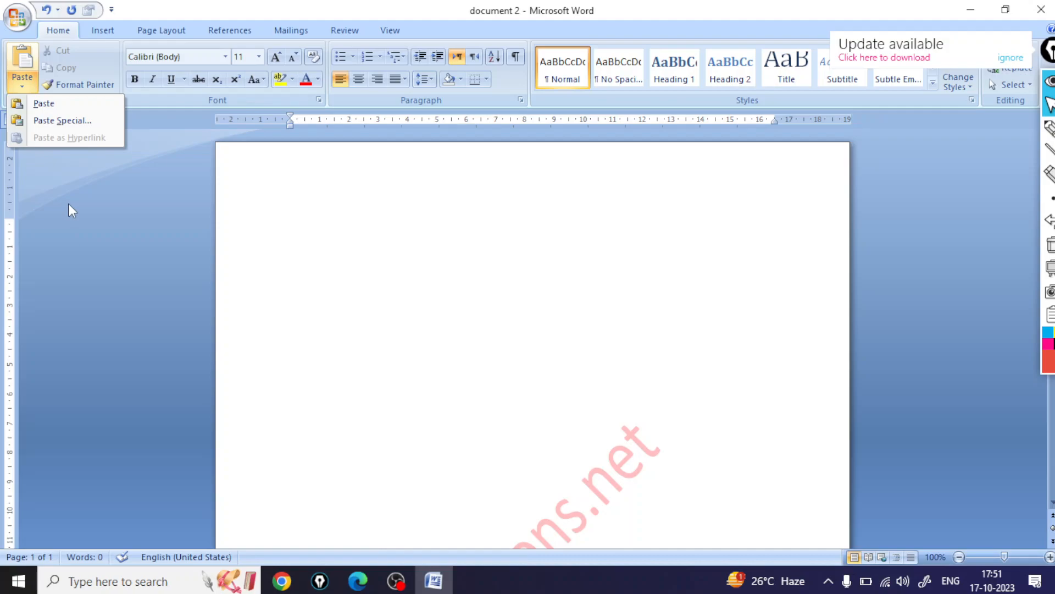
{"action": "left_click", "coordinate": [127, 230]}
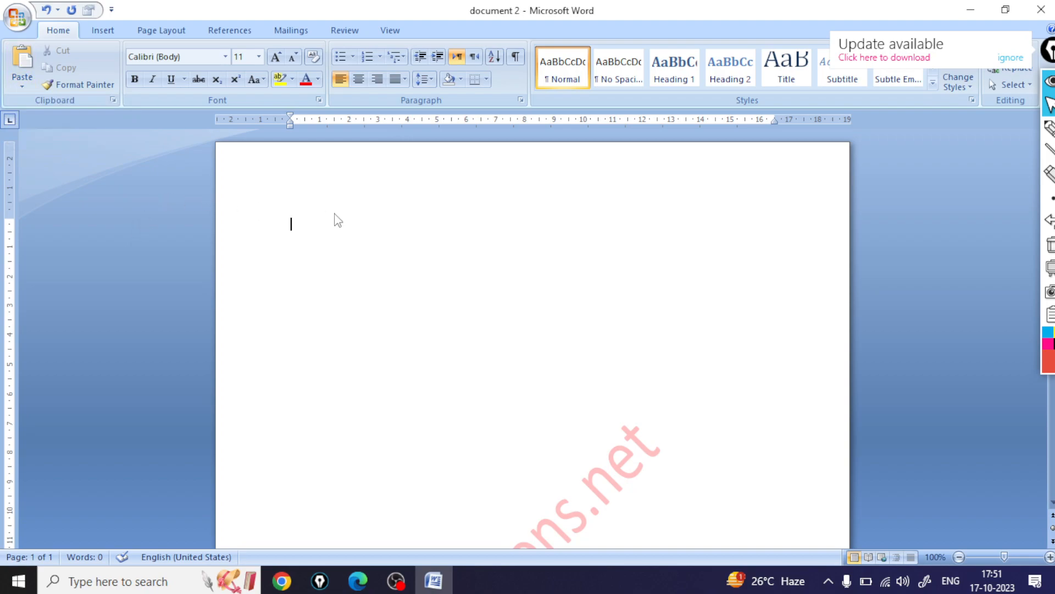
{"action": "type", "text": "=rand()"}
{"action": "key", "text": "Return"}
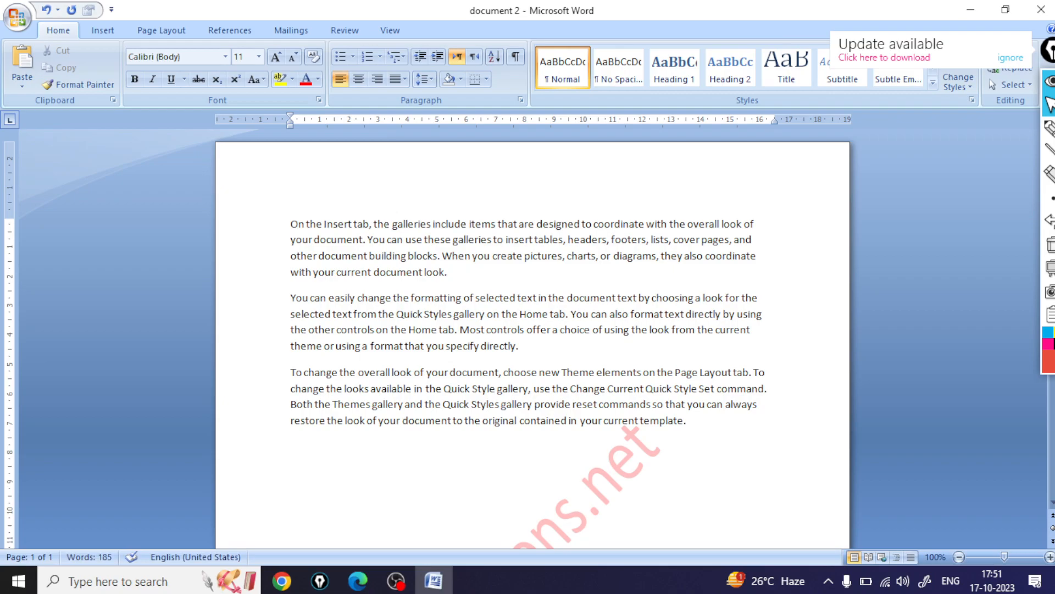
Format the first paragraph as 16 pt, red and bold.
{"action": "left_click_drag", "start_coordinate": [464, 284], "coordinate": [289, 224]}
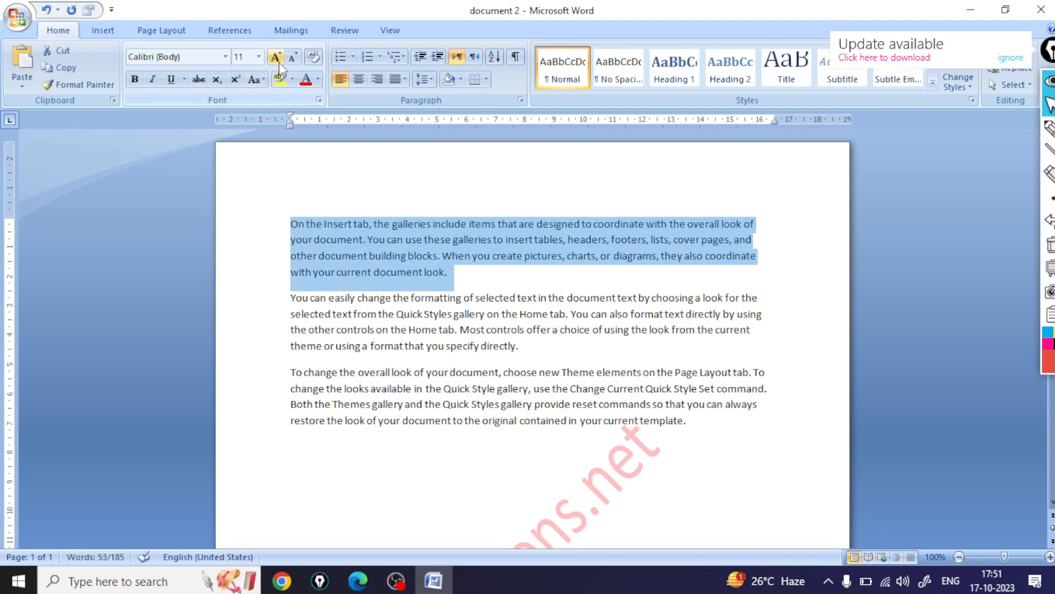
{"action": "left_click", "coordinate": [276, 57]}
{"action": "left_click", "coordinate": [276, 56]}
{"action": "left_click", "coordinate": [276, 57]}
{"action": "left_click", "coordinate": [306, 79]}
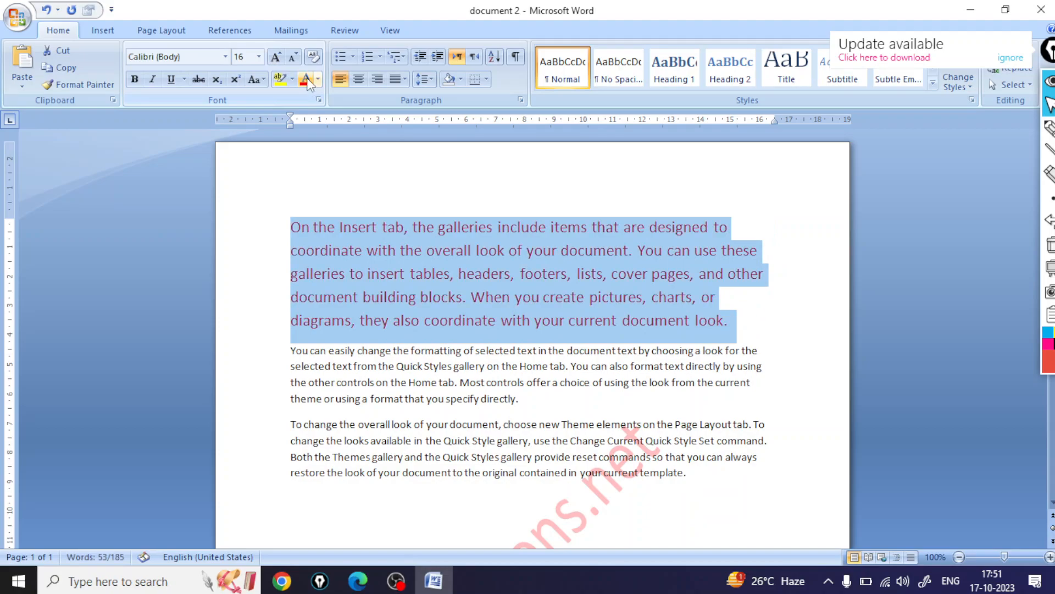
{"action": "left_click", "coordinate": [135, 79]}
{"action": "left_click", "coordinate": [369, 366]}
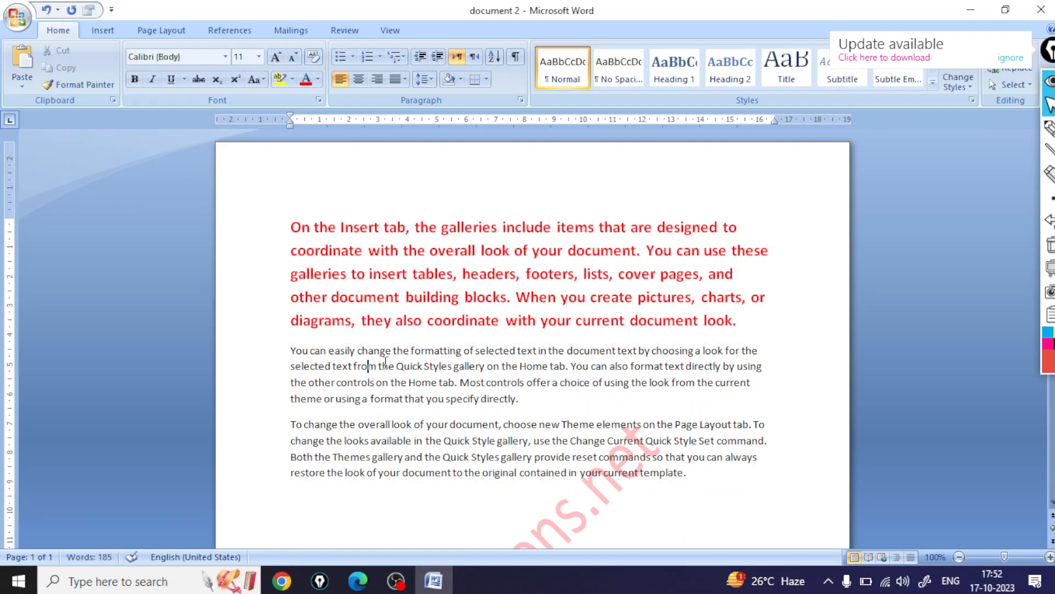
Select the red paragraph and handwrite the note "CTRL+X Cut" beside the page with the screen pen.
{"action": "left_click_drag", "start_coordinate": [767, 318], "coordinate": [276, 231]}
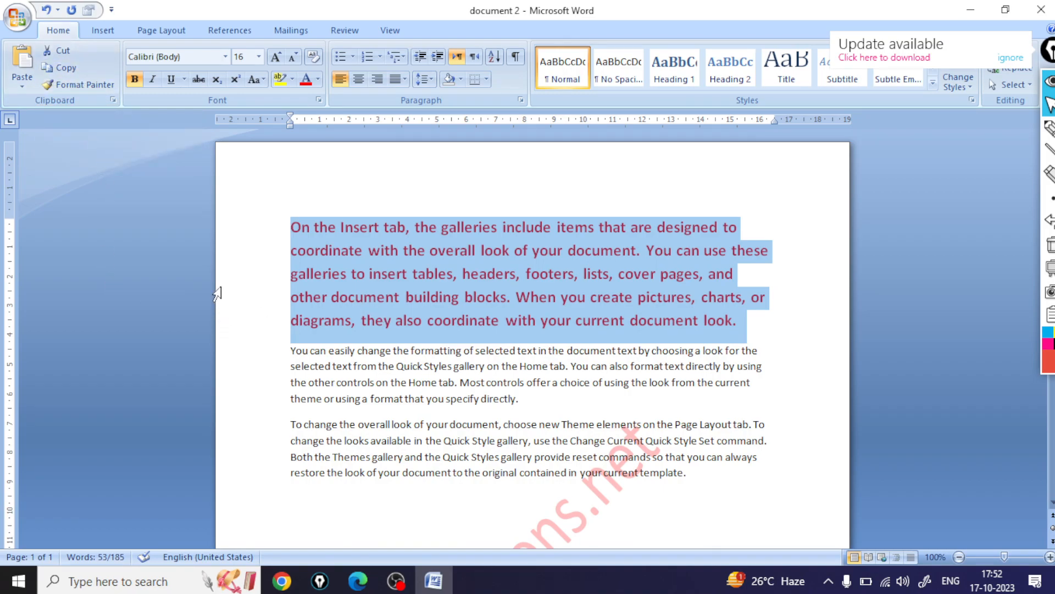
{"action": "left_click", "coordinate": [1049, 130]}
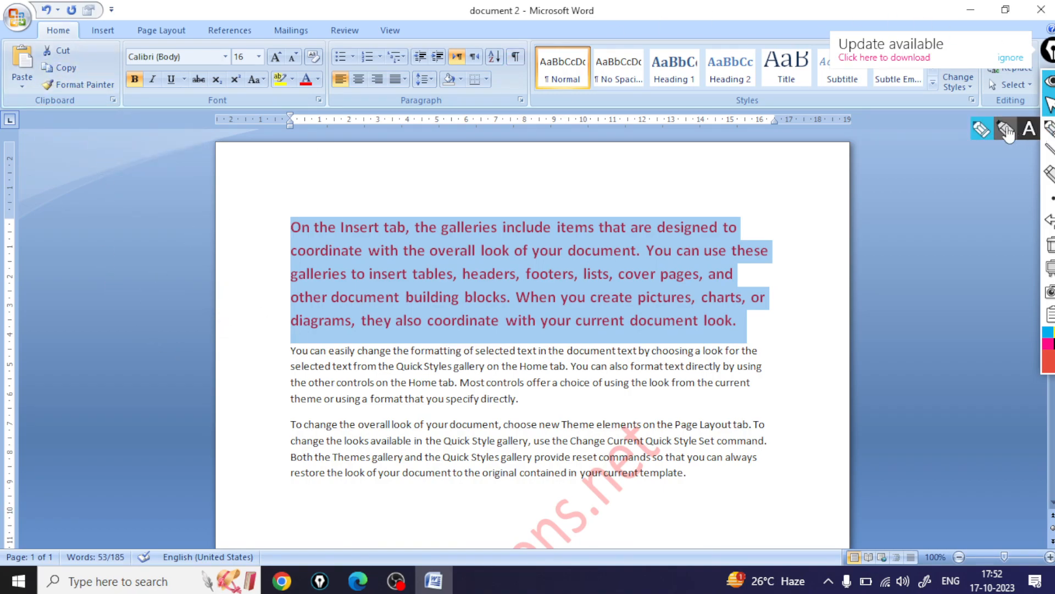
{"action": "left_click", "coordinate": [982, 130]}
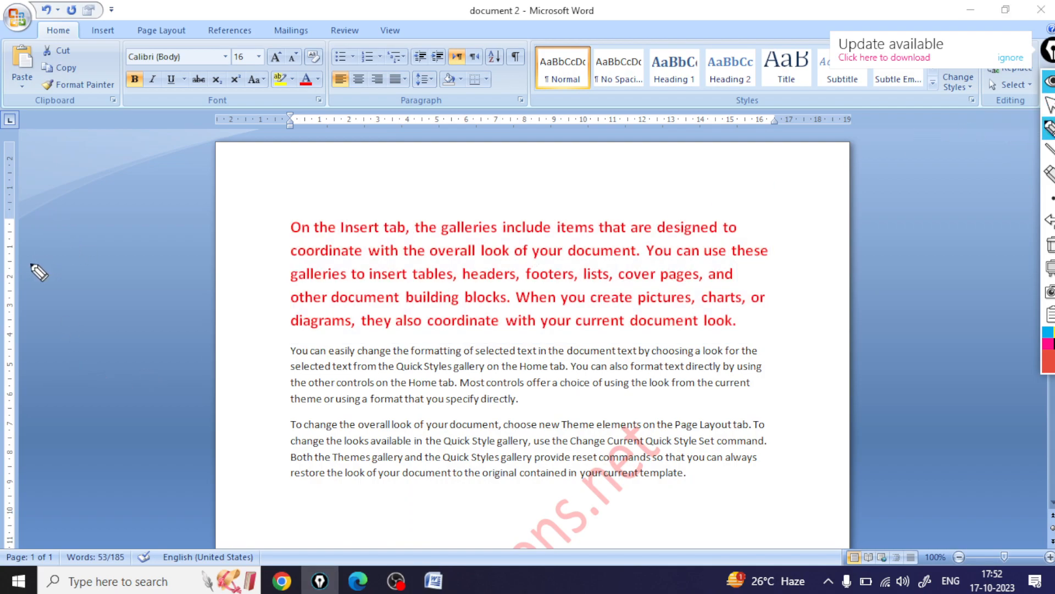
{"action": "mouse_move", "coordinate": [56, 252]}
{"action": "left_mouse_down"}
{"action": "mouse_move", "coordinate": [52, 269]}
{"action": "mouse_move", "coordinate": [62, 240]}
{"action": "mouse_move", "coordinate": [101, 235]}
{"action": "mouse_move", "coordinate": [106, 215]}
{"action": "mouse_move", "coordinate": [142, 198]}
{"action": "mouse_move", "coordinate": [141, 182]}
{"action": "mouse_move", "coordinate": [189, 162]}
{"action": "mouse_move", "coordinate": [196, 137]}
{"action": "mouse_move", "coordinate": [188, 144]}
{"action": "left_mouse_up"}
{"action": "left_click", "coordinate": [162, 153]}
Handwrite the note "CTRL+C COPY" below the cut note with the screen pen.
{"action": "mouse_move", "coordinate": [80, 290]}
{"action": "left_mouse_down"}
{"action": "mouse_move", "coordinate": [67, 302]}
{"action": "mouse_move", "coordinate": [81, 307]}
{"action": "left_mouse_up"}
{"action": "mouse_move", "coordinate": [88, 277]}
{"action": "left_mouse_down"}
{"action": "mouse_move", "coordinate": [83, 299]}
{"action": "mouse_move", "coordinate": [95, 271]}
{"action": "mouse_move", "coordinate": [139, 252]}
{"action": "mouse_move", "coordinate": [140, 237]}
{"action": "left_mouse_up"}
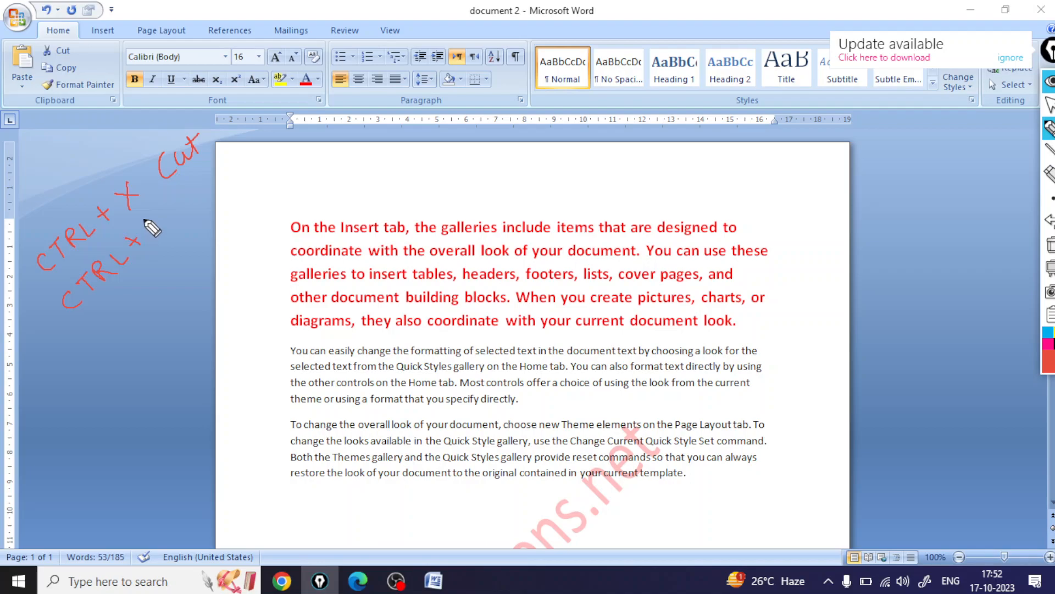
{"action": "left_click_drag", "start_coordinate": [160, 219], "coordinate": [158, 232]}
{"action": "mouse_move", "coordinate": [192, 185]}
{"action": "left_mouse_down"}
{"action": "mouse_move", "coordinate": [183, 205]}
{"action": "mouse_move", "coordinate": [198, 183]}
{"action": "mouse_move", "coordinate": [216, 186]}
{"action": "mouse_move", "coordinate": [216, 160]}
{"action": "mouse_move", "coordinate": [228, 165]}
{"action": "left_mouse_up"}
{"action": "left_click_drag", "start_coordinate": [234, 146], "coordinate": [238, 175]}
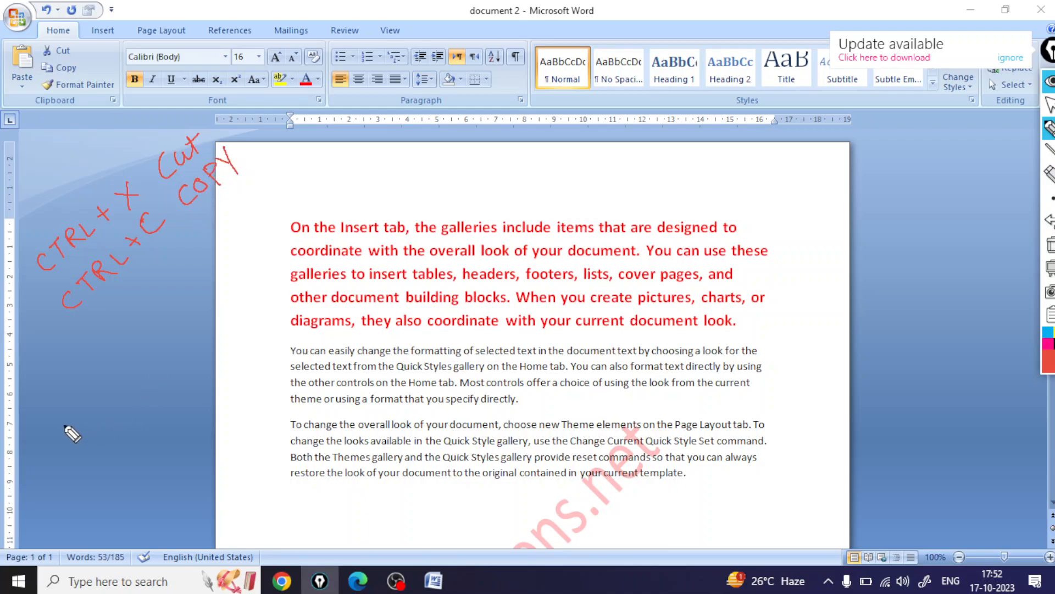
Handwrite the note "CTRL+V PAST" below the copy note and return from the screen pen to the normal pointer.
{"action": "mouse_move", "coordinate": [116, 324]}
{"action": "left_mouse_down"}
{"action": "mouse_move", "coordinate": [109, 348]}
{"action": "mouse_move", "coordinate": [172, 263]}
{"action": "mouse_move", "coordinate": [172, 274]}
{"action": "mouse_move", "coordinate": [189, 237]}
{"action": "mouse_move", "coordinate": [241, 205]}
{"action": "mouse_move", "coordinate": [257, 162]}
{"action": "left_mouse_up"}
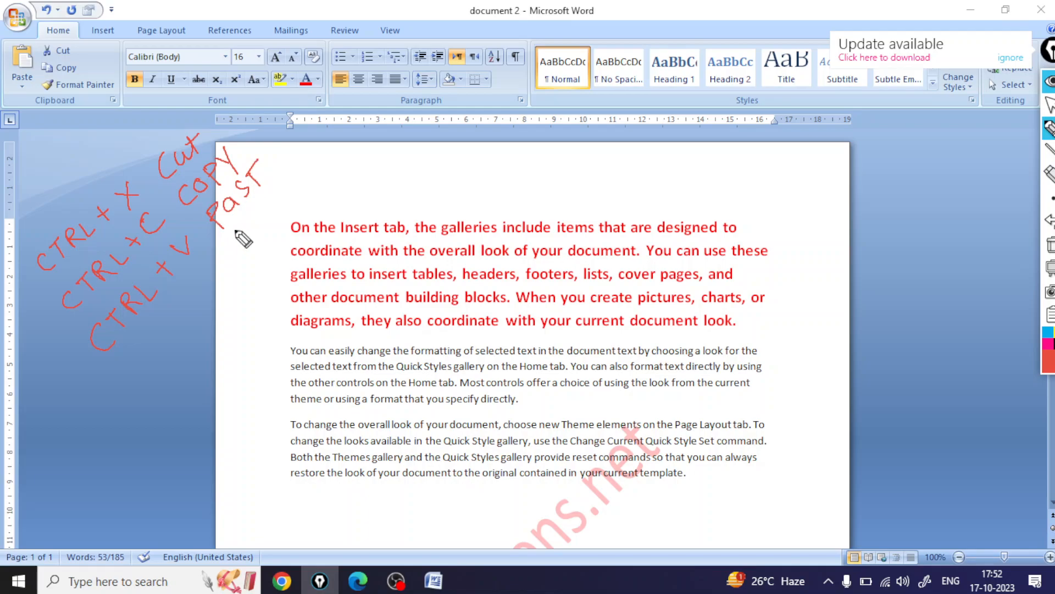
{"action": "left_click", "coordinate": [1049, 128]}
{"action": "left_click", "coordinate": [1049, 104]}
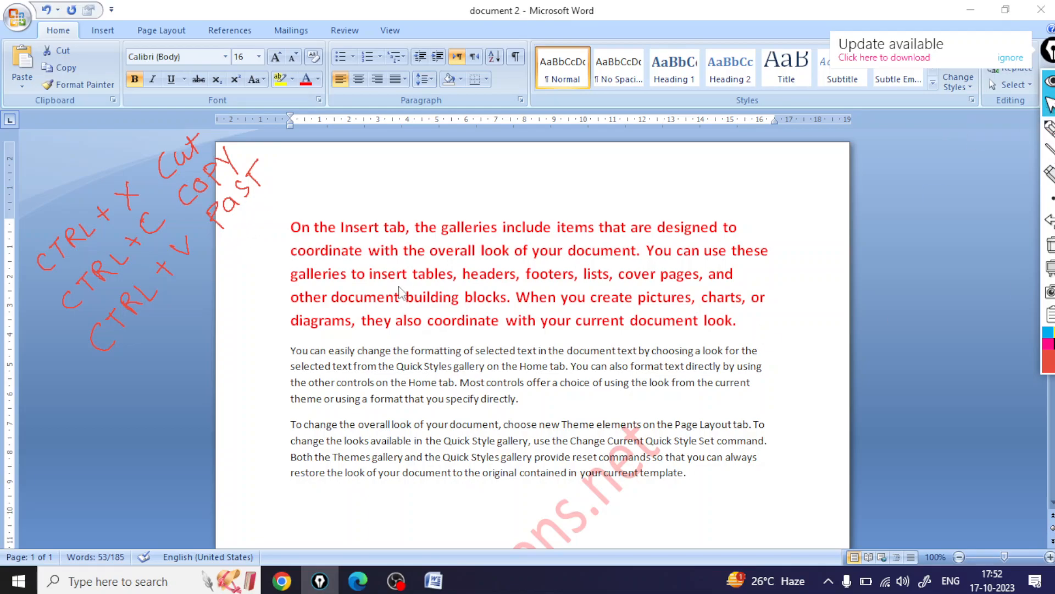
Cut the red paragraph and paste it below the last paragraph, and undo both operations.
{"action": "triple_click", "coordinate": [738, 322]}
{"action": "key", "text": "super+c"}
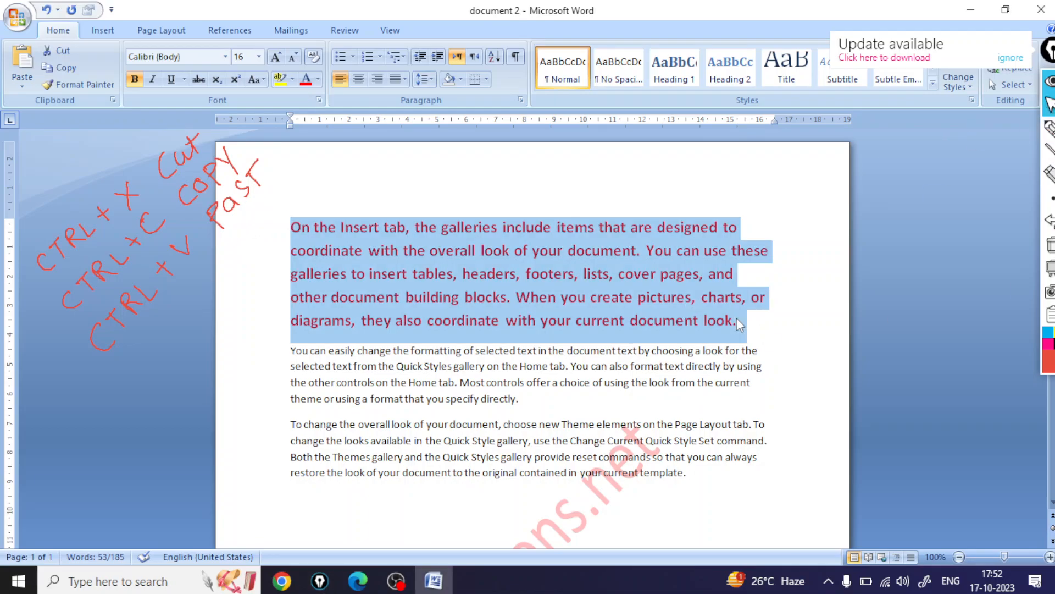
{"action": "left_click", "coordinate": [62, 50]}
{"action": "left_click", "coordinate": [309, 402]}
{"action": "left_click", "coordinate": [22, 61]}
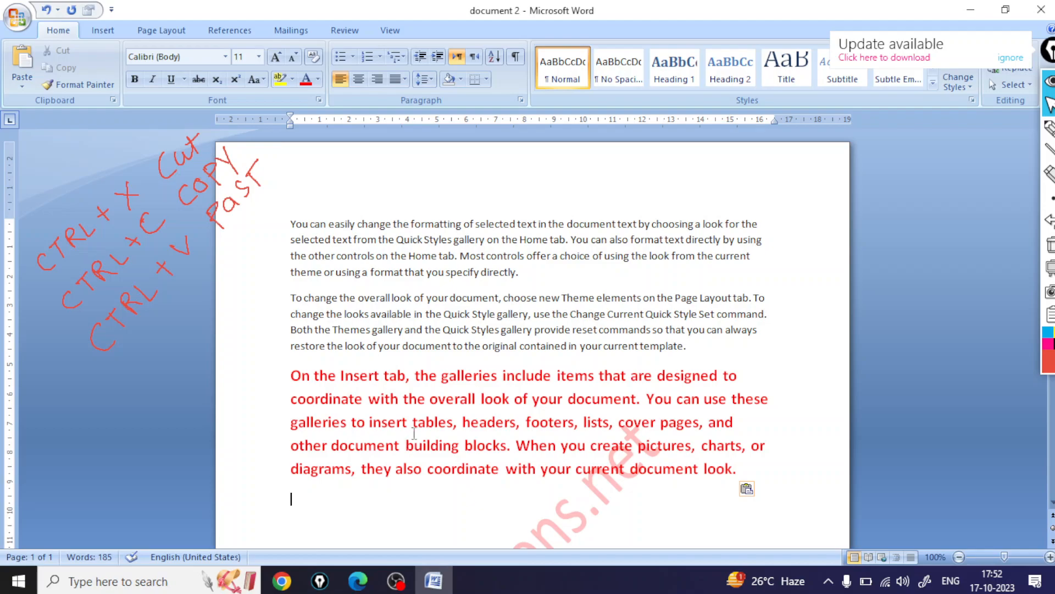
{"action": "key", "text": "ctrl+z"}
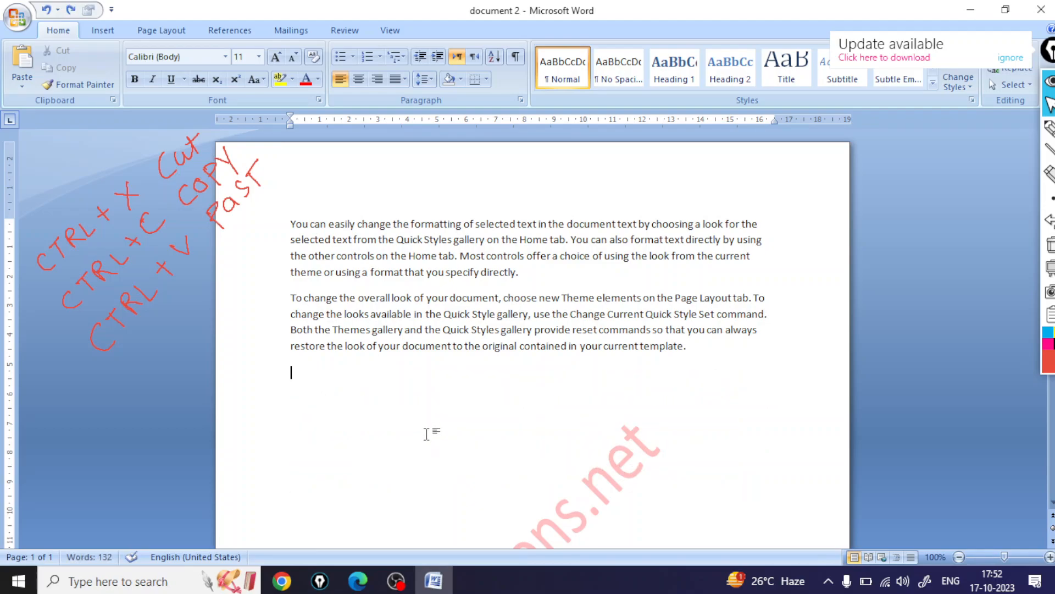
{"action": "key", "text": "ctrl+z"}
Paste a copy of the red paragraph at the end of the document, and undo the paste.
{"action": "key", "text": "super+c"}
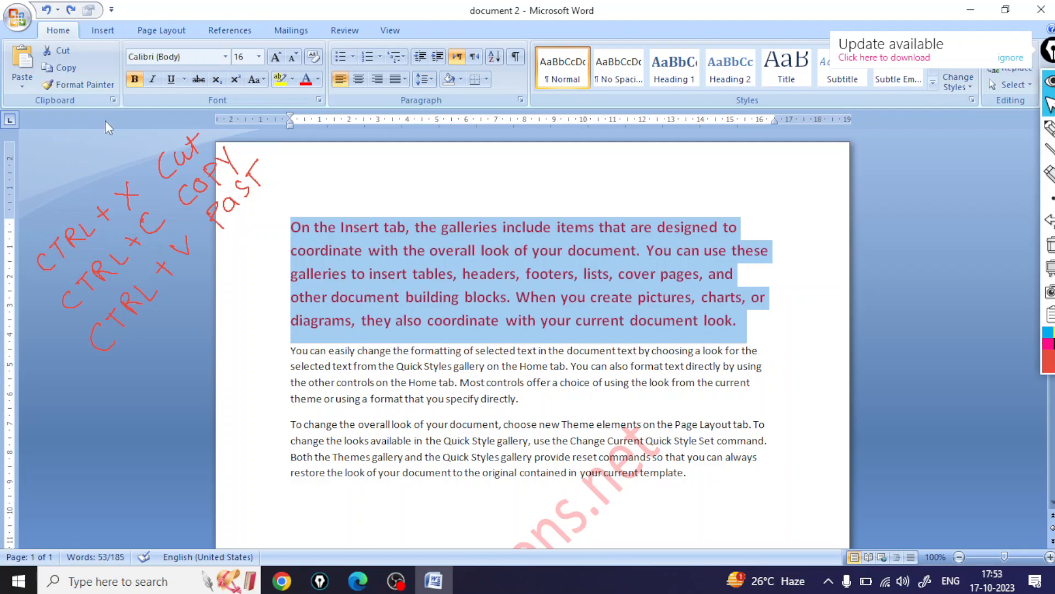
{"action": "left_click", "coordinate": [67, 71]}
{"action": "left_click", "coordinate": [310, 498]}
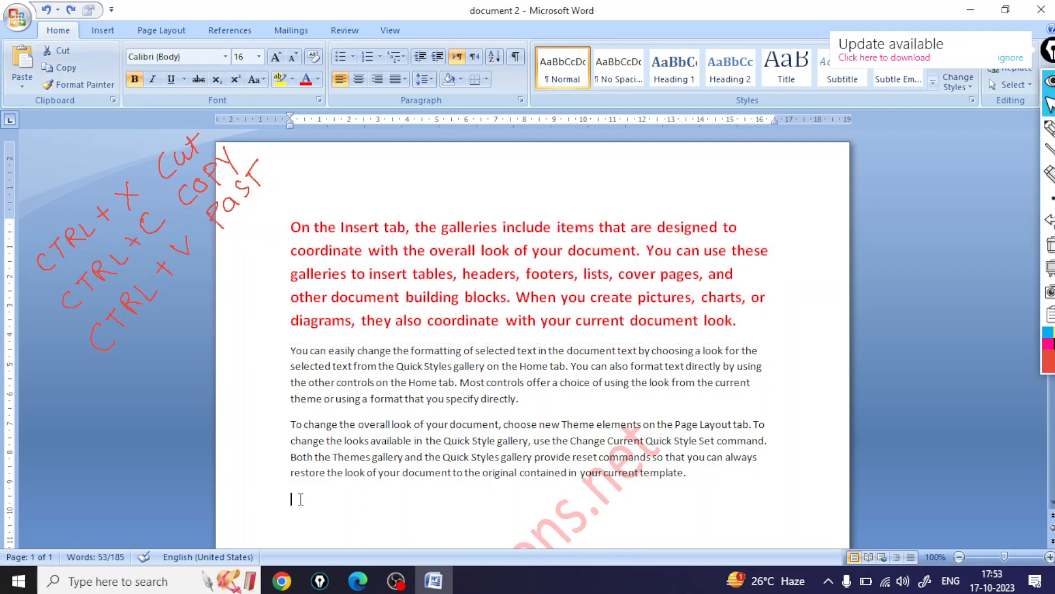
{"action": "left_click", "coordinate": [22, 61]}
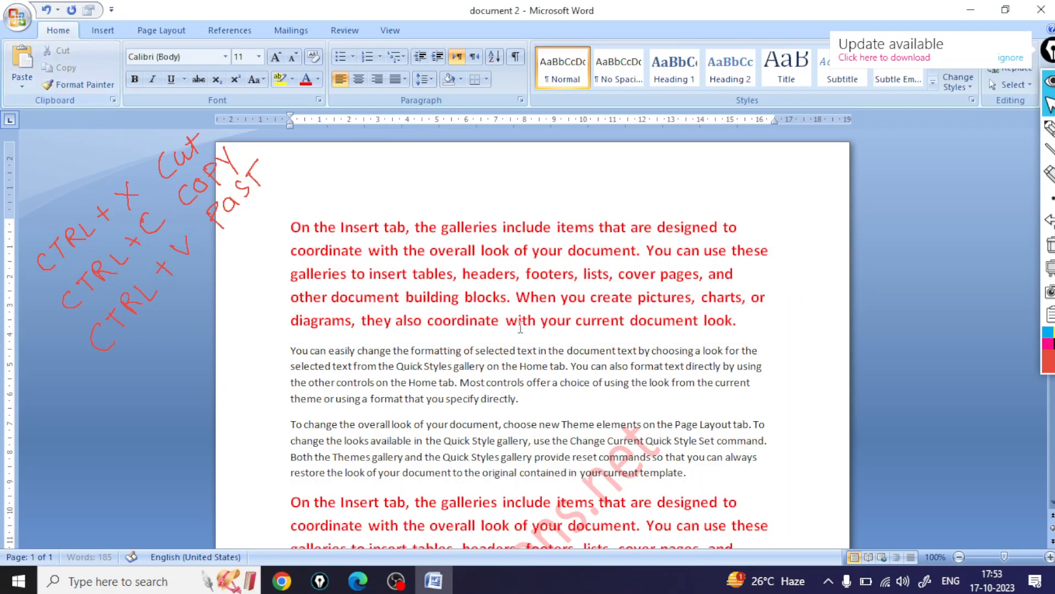
{"action": "scroll", "coordinate": [519, 328], "scroll_direction": "down", "scroll_amount": 5}
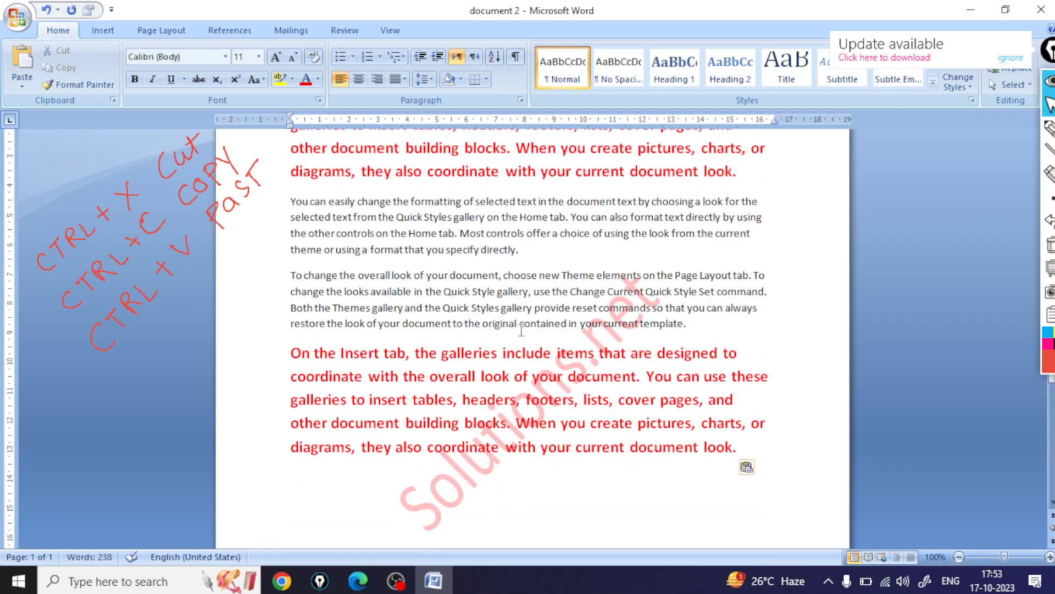
{"action": "scroll", "coordinate": [521, 330], "scroll_direction": "up", "scroll_amount": 5}
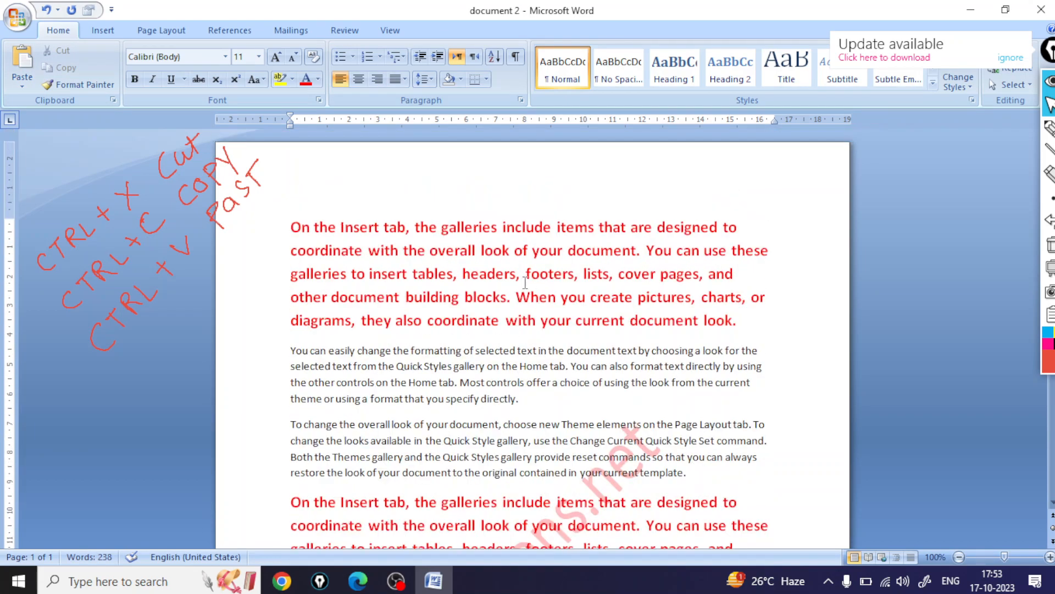
{"action": "key", "text": "ctrl+z"}
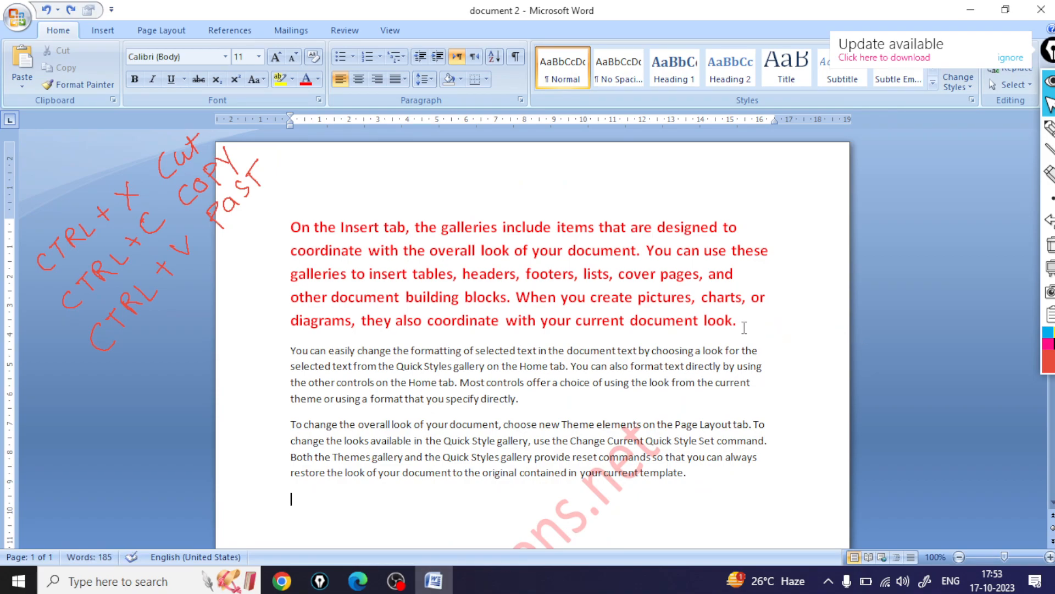
With the Paste Special dialog open, handwrite "ALT+CTRL+V = PAST Special", underline "Special", and close the dialog.
{"action": "left_click", "coordinate": [22, 83]}
{"action": "left_click", "coordinate": [38, 121]}
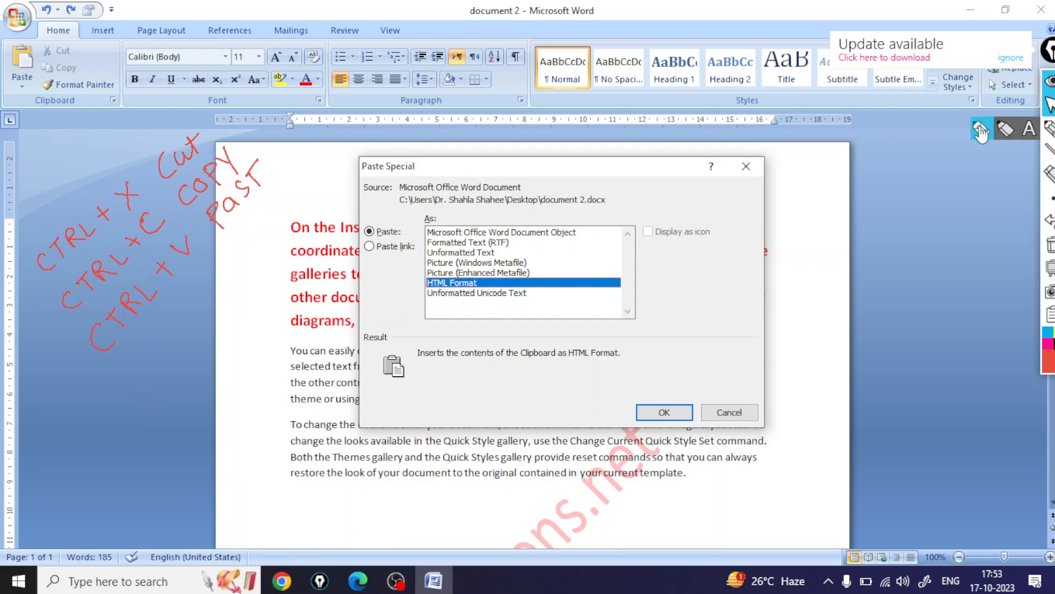
{"action": "left_click", "coordinate": [1049, 128]}
{"action": "mouse_move", "coordinate": [124, 402]}
{"action": "left_mouse_down"}
{"action": "mouse_move", "coordinate": [124, 385]}
{"action": "mouse_move", "coordinate": [145, 388]}
{"action": "mouse_move", "coordinate": [204, 314]}
{"action": "mouse_move", "coordinate": [190, 347]}
{"action": "mouse_move", "coordinate": [218, 286]}
{"action": "mouse_move", "coordinate": [236, 277]}
{"action": "mouse_move", "coordinate": [250, 286]}
{"action": "mouse_move", "coordinate": [251, 244]}
{"action": "mouse_move", "coordinate": [272, 232]}
{"action": "mouse_move", "coordinate": [278, 193]}
{"action": "mouse_move", "coordinate": [282, 204]}
{"action": "mouse_move", "coordinate": [308, 192]}
{"action": "mouse_move", "coordinate": [358, 121]}
{"action": "mouse_move", "coordinate": [363, 132]}
{"action": "mouse_move", "coordinate": [378, 126]}
{"action": "mouse_move", "coordinate": [375, 137]}
{"action": "mouse_move", "coordinate": [427, 65]}
{"action": "left_mouse_up"}
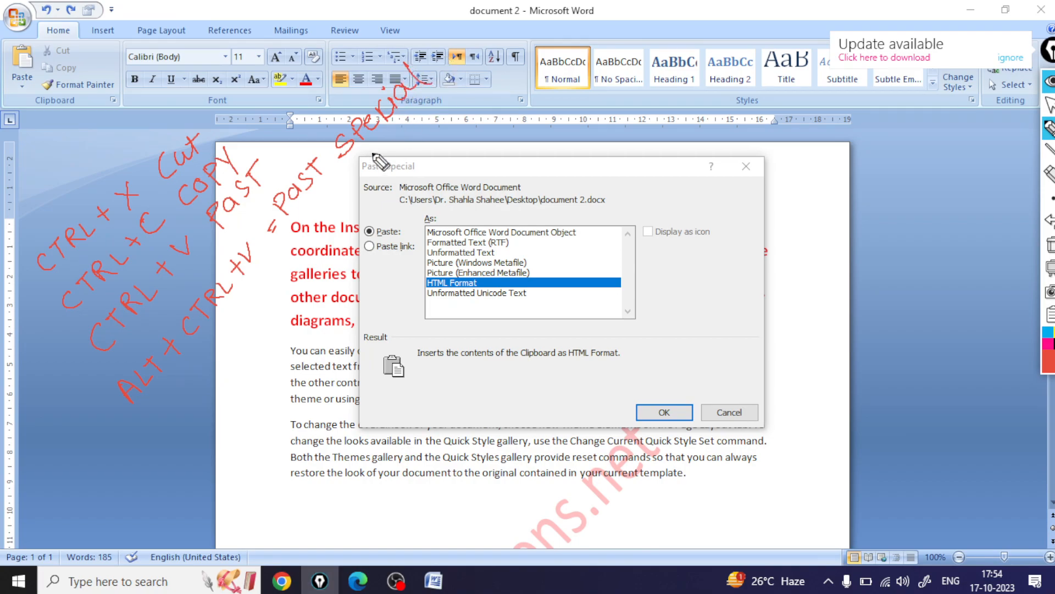
{"action": "left_click_drag", "start_coordinate": [386, 136], "coordinate": [435, 78]}
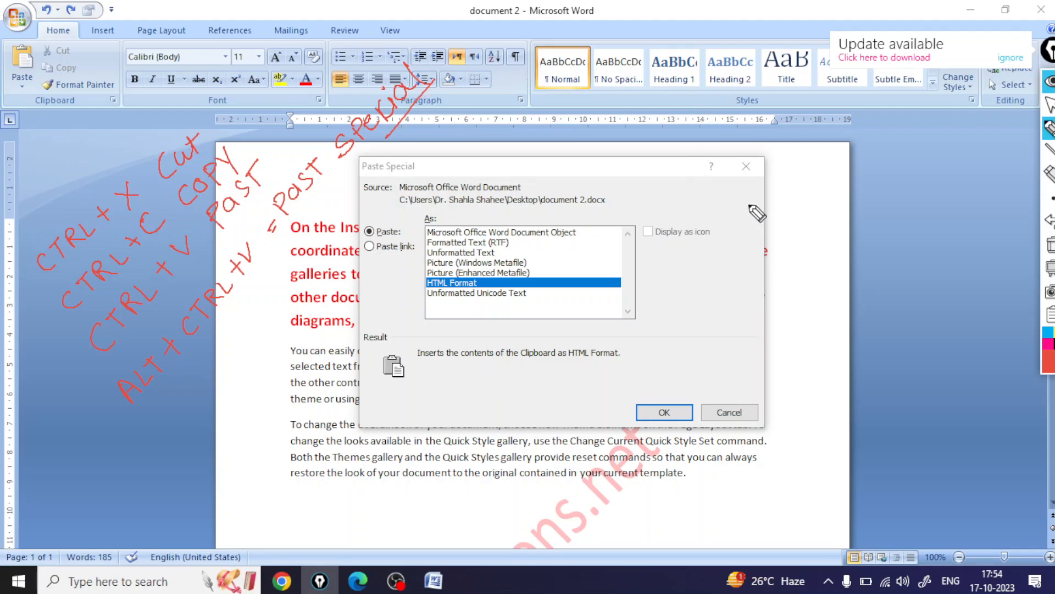
{"action": "left_click", "coordinate": [1049, 102]}
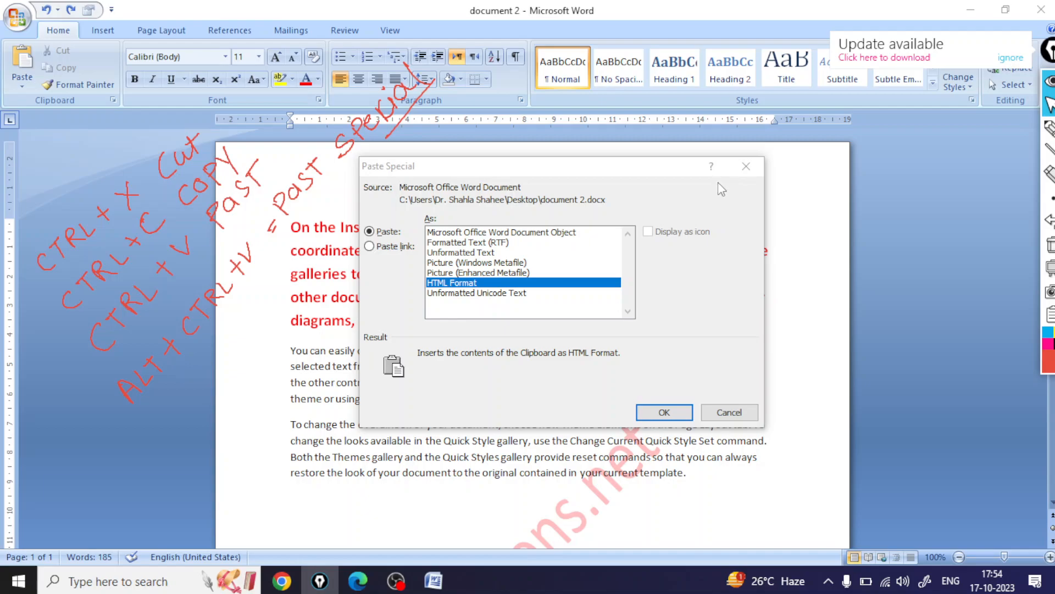
{"action": "left_click", "coordinate": [745, 166]}
Copy the red paragraph and paste it at the end of the document as Unformatted Text using Paste Special.
{"action": "left_click_drag", "start_coordinate": [742, 322], "coordinate": [290, 226]}
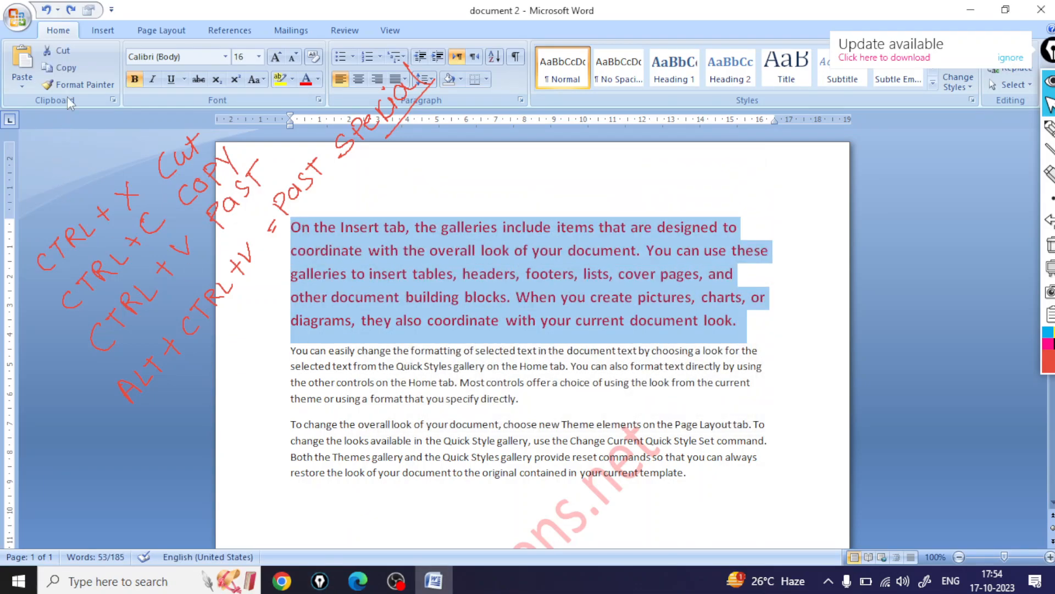
{"action": "left_click", "coordinate": [66, 67]}
{"action": "left_click", "coordinate": [295, 493]}
{"action": "left_click", "coordinate": [22, 83]}
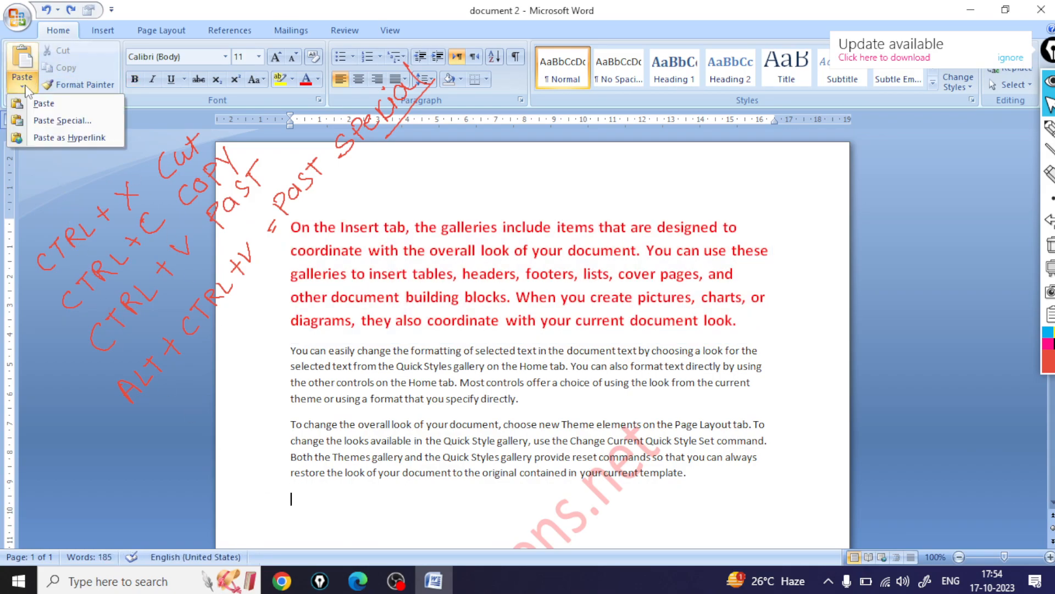
{"action": "left_click", "coordinate": [49, 121]}
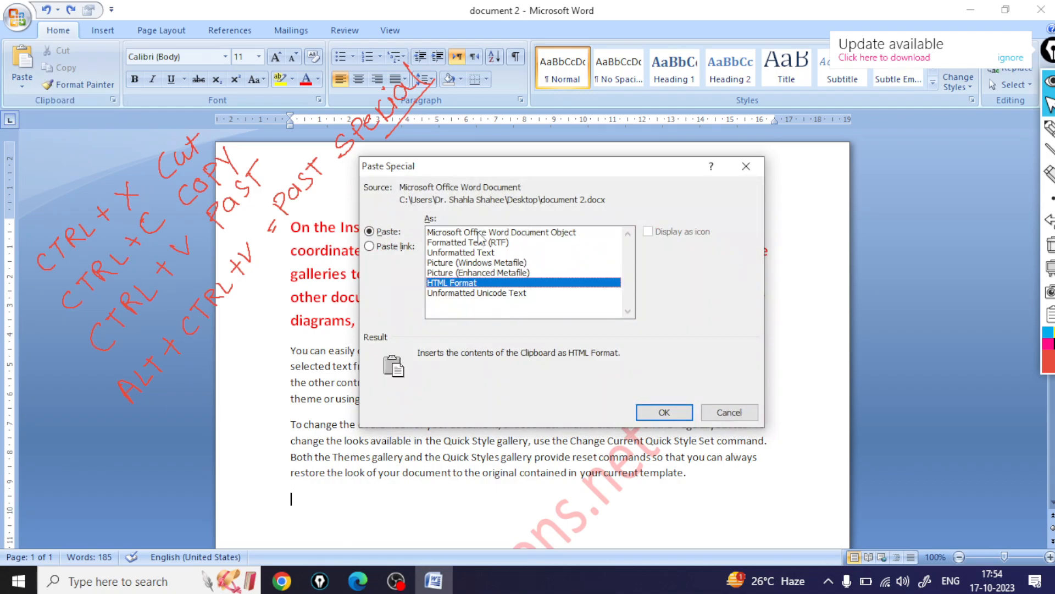
{"action": "left_click", "coordinate": [471, 254]}
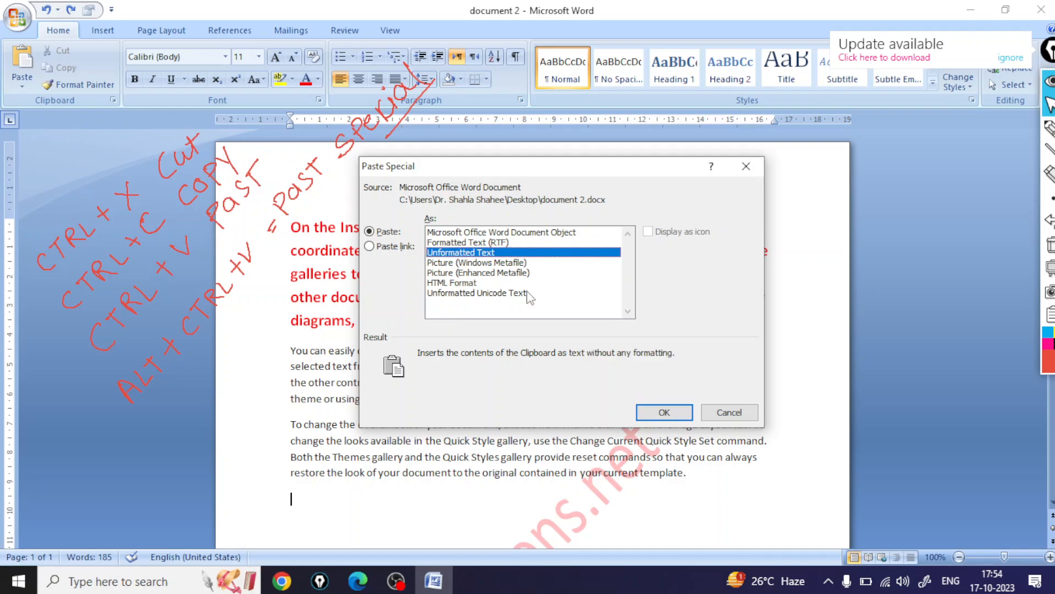
{"action": "left_click", "coordinate": [658, 416]}
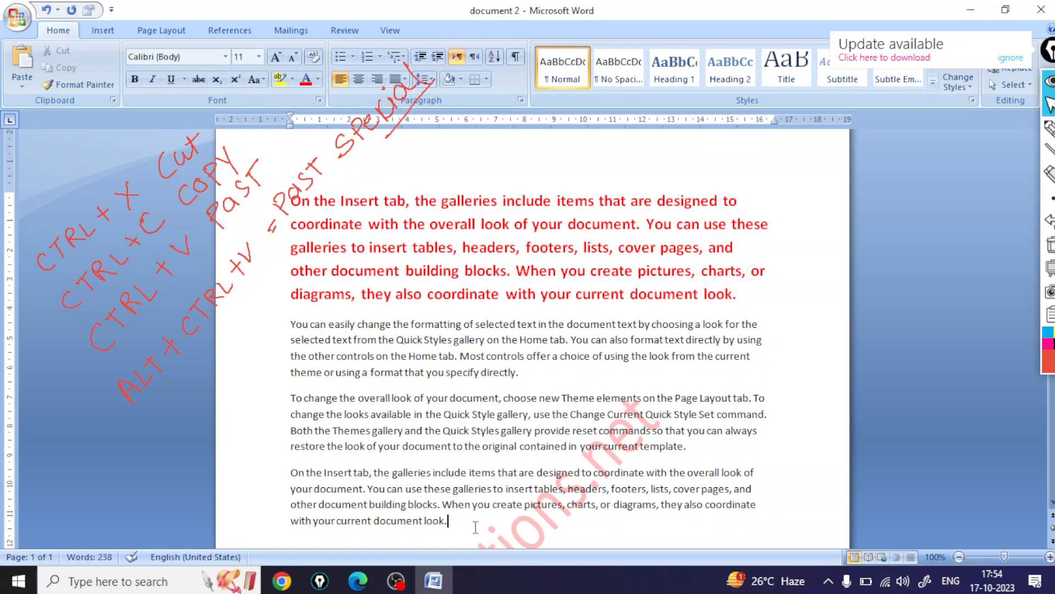
Paste the copied red paragraph below the last paragraph as Formatted Text (RTF) using Paste Special.
{"action": "scroll", "coordinate": [475, 527], "scroll_direction": "down", "scroll_amount": 1}
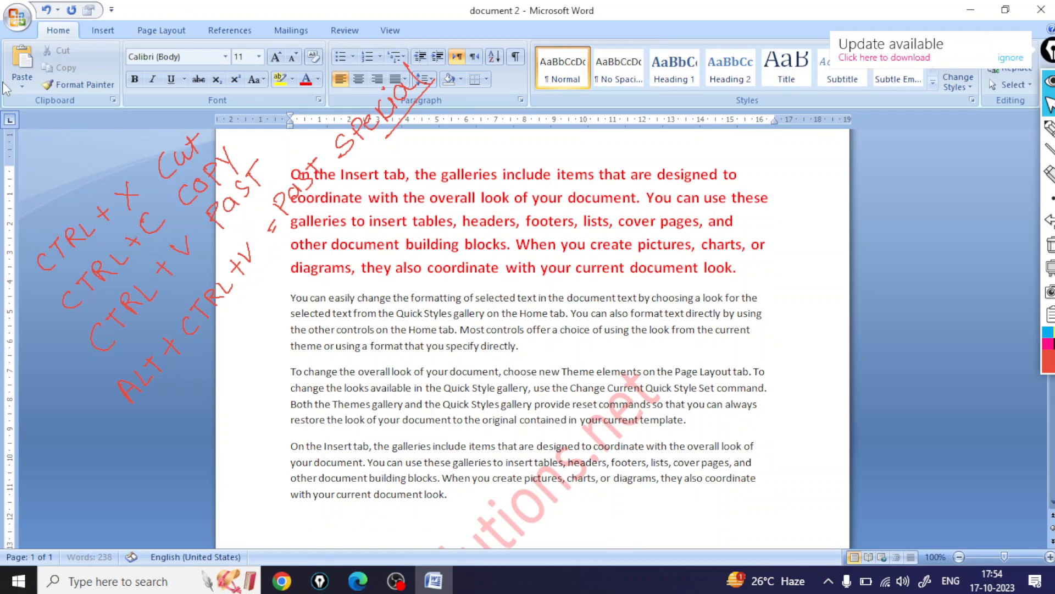
{"action": "left_click", "coordinate": [22, 83]}
{"action": "left_click", "coordinate": [57, 121]}
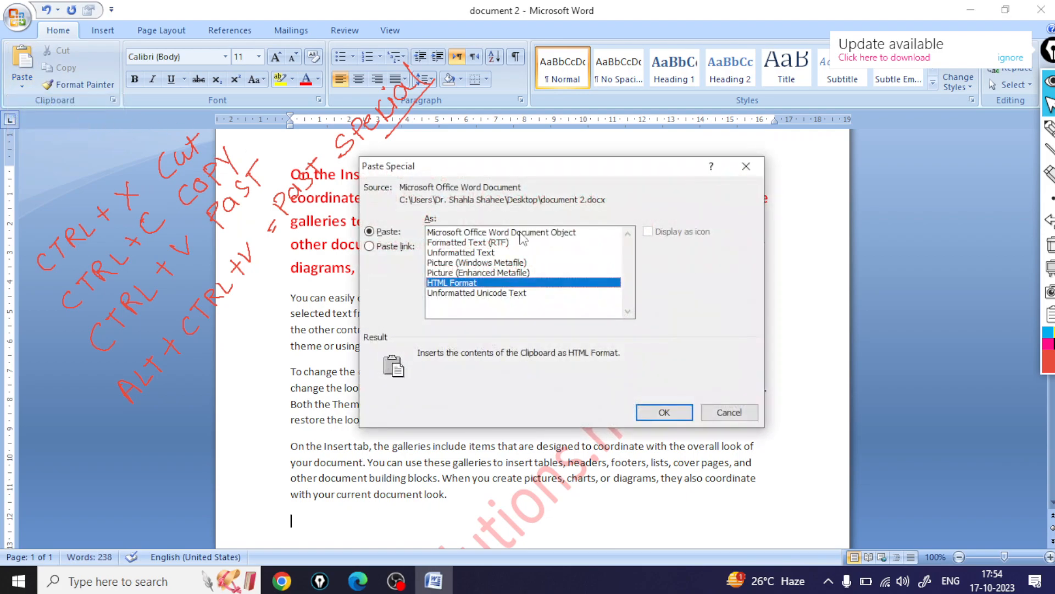
{"action": "left_click", "coordinate": [471, 244]}
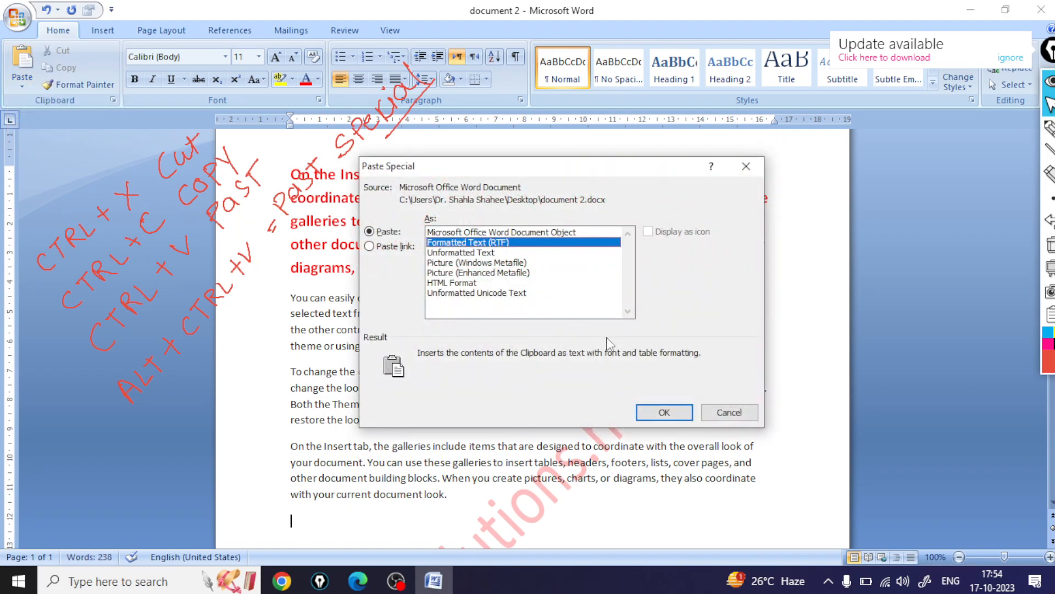
{"action": "left_click", "coordinate": [663, 412]}
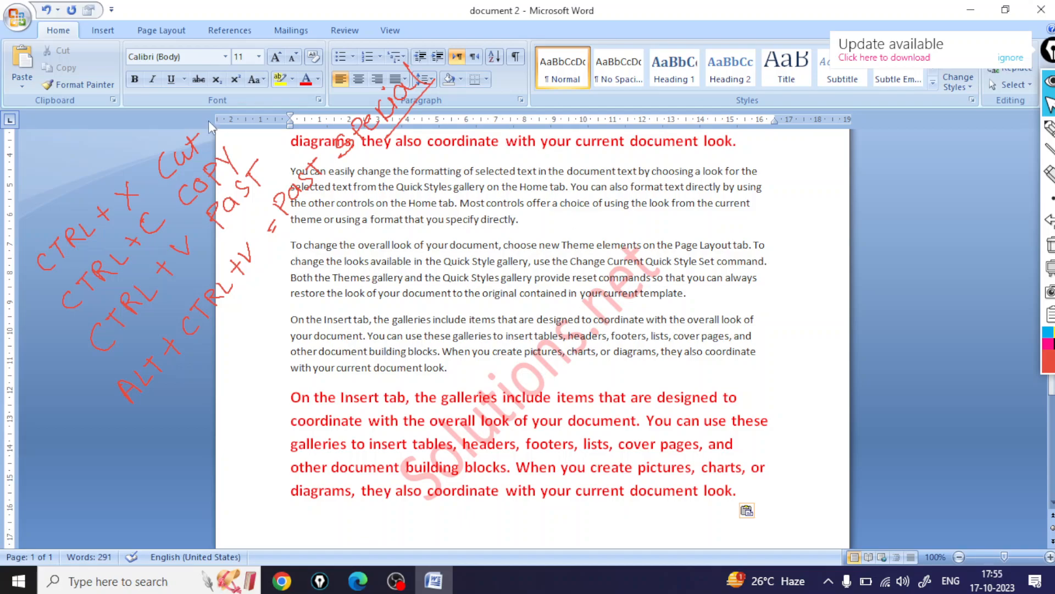
Paste the copied paragraph as a Microsoft Office Word Document Object displayed as an icon, and open and close the embedded document.
{"action": "left_click", "coordinate": [22, 87]}
{"action": "left_click", "coordinate": [43, 121]}
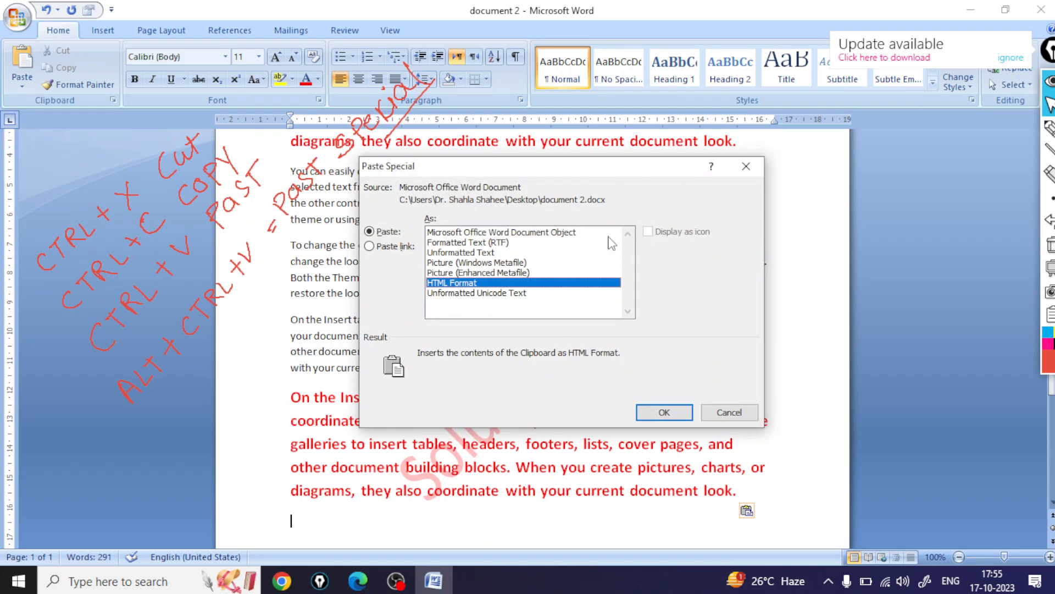
{"action": "left_click", "coordinate": [520, 233]}
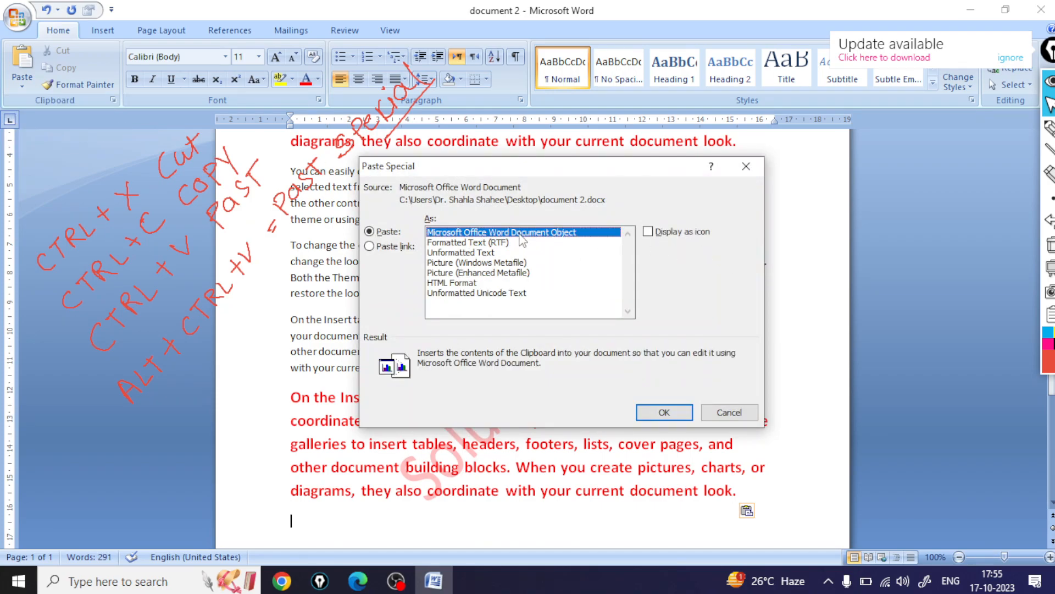
{"action": "left_click", "coordinate": [649, 232]}
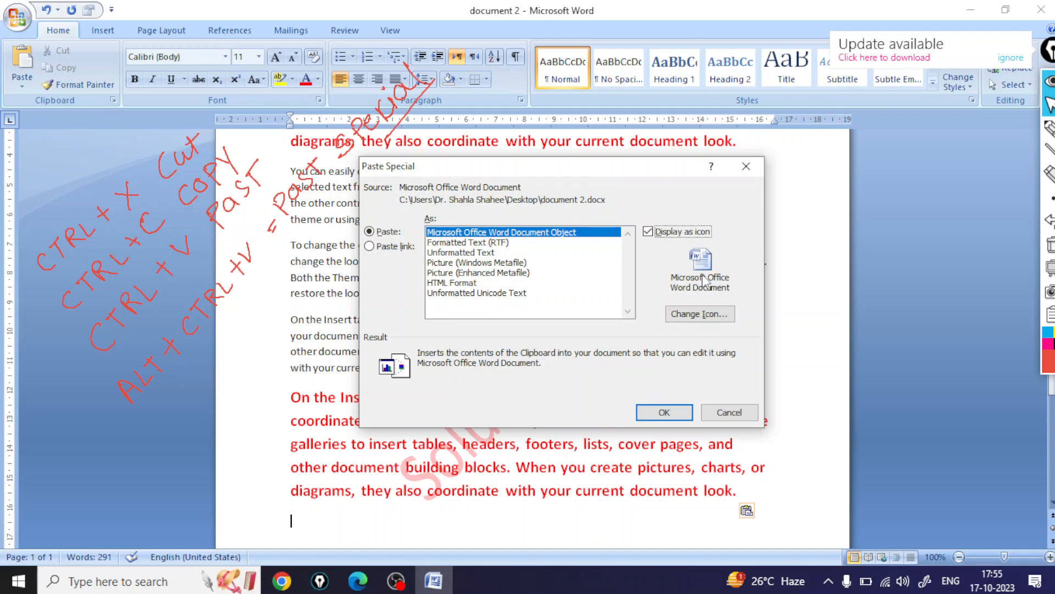
{"action": "left_click", "coordinate": [673, 416]}
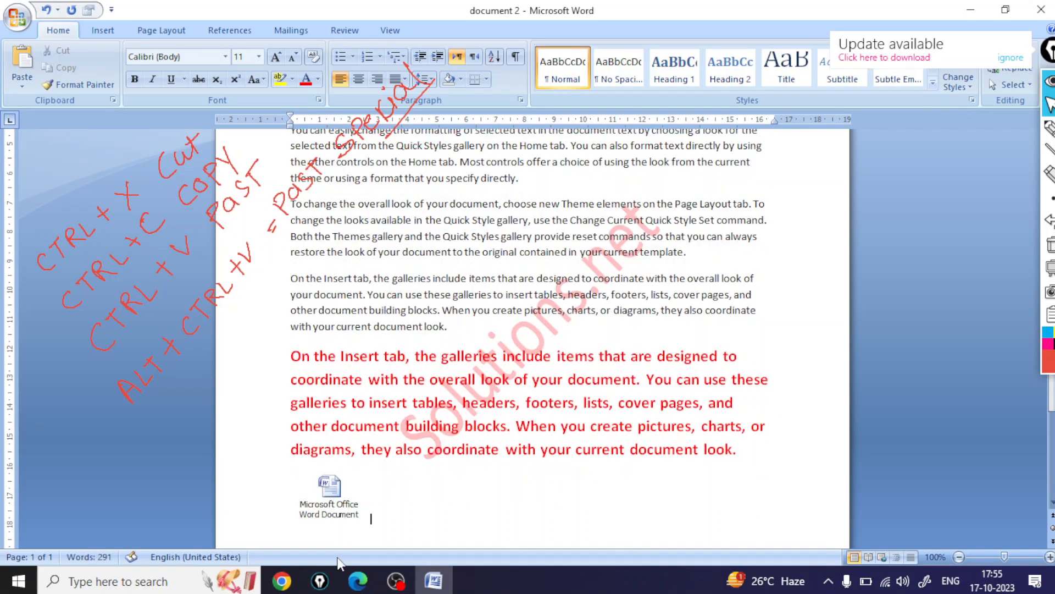
{"action": "double_click", "coordinate": [334, 503]}
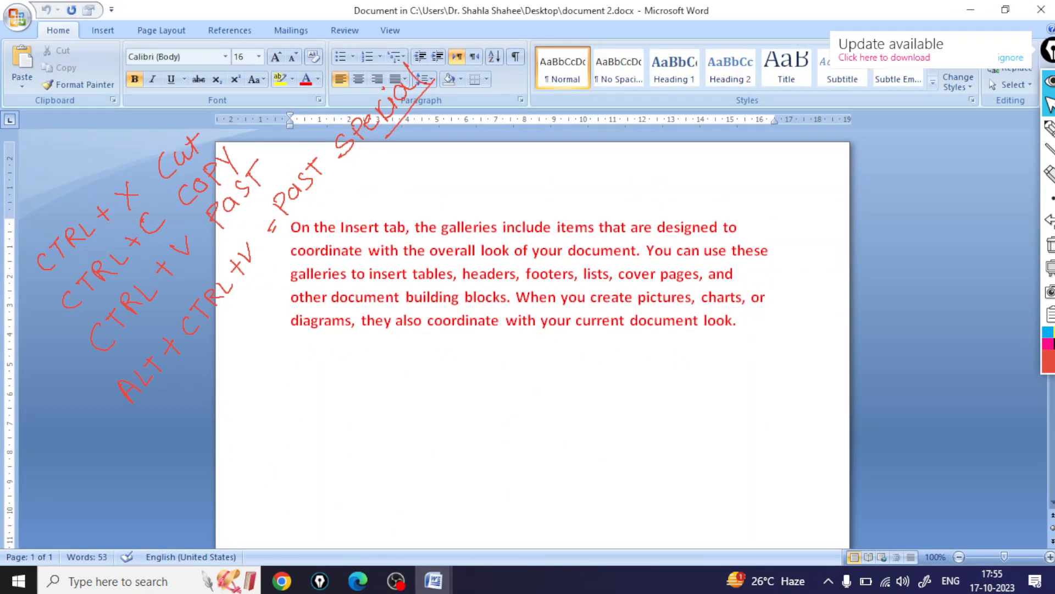
{"action": "left_click", "coordinate": [1041, 10]}
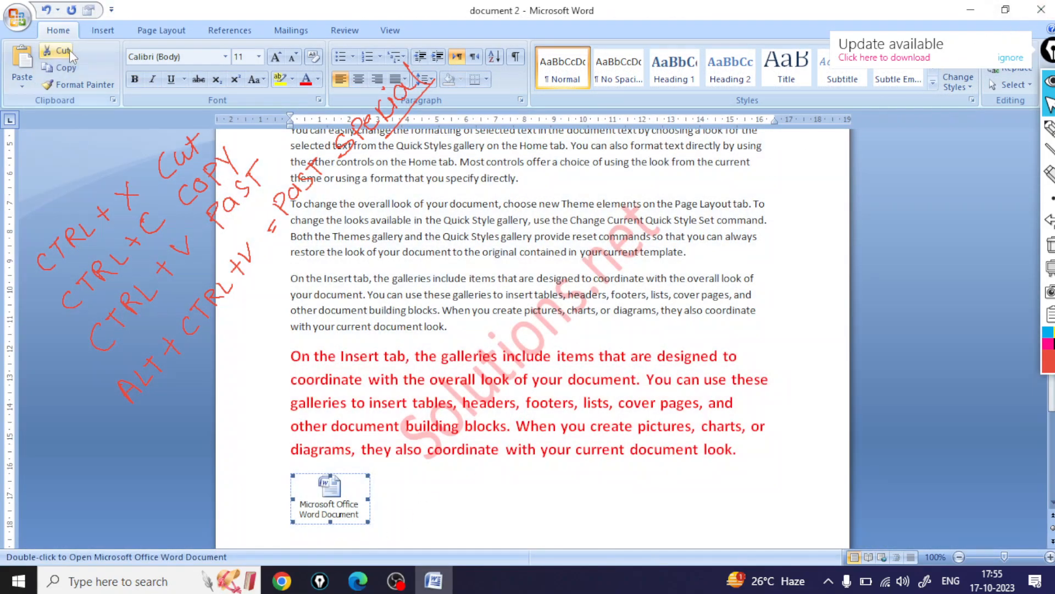
{"action": "left_click", "coordinate": [22, 86]}
{"action": "left_click", "coordinate": [37, 125]}
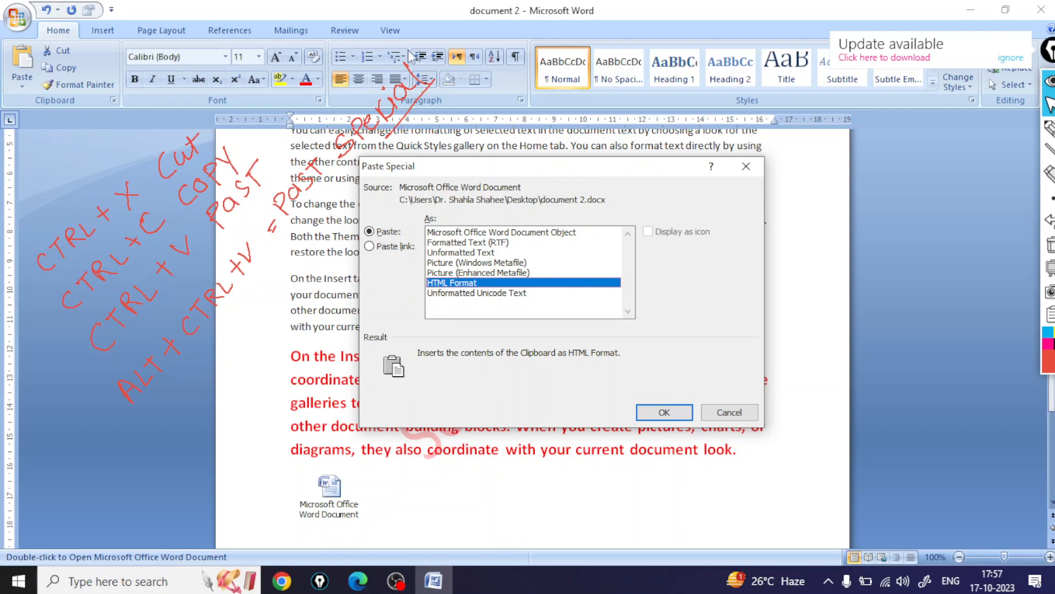
{"action": "left_click", "coordinate": [747, 167]}
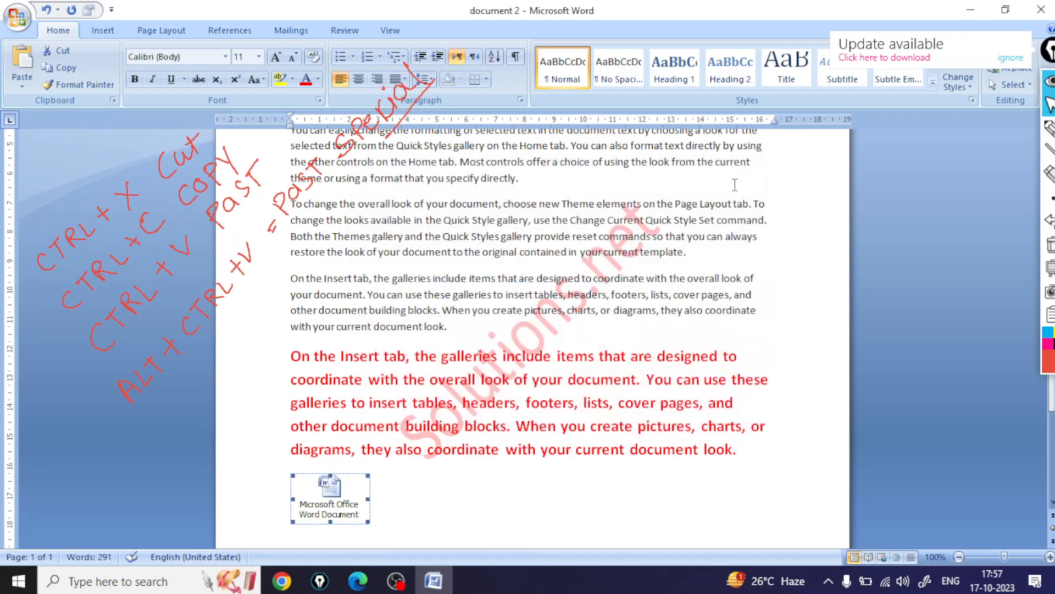
Copy the red paragraph at the start of the document, and insert four blank lines before the embedded document icon.
{"action": "scroll", "coordinate": [598, 362], "scroll_direction": "up", "scroll_amount": 5}
{"action": "left_click", "coordinate": [470, 279]}
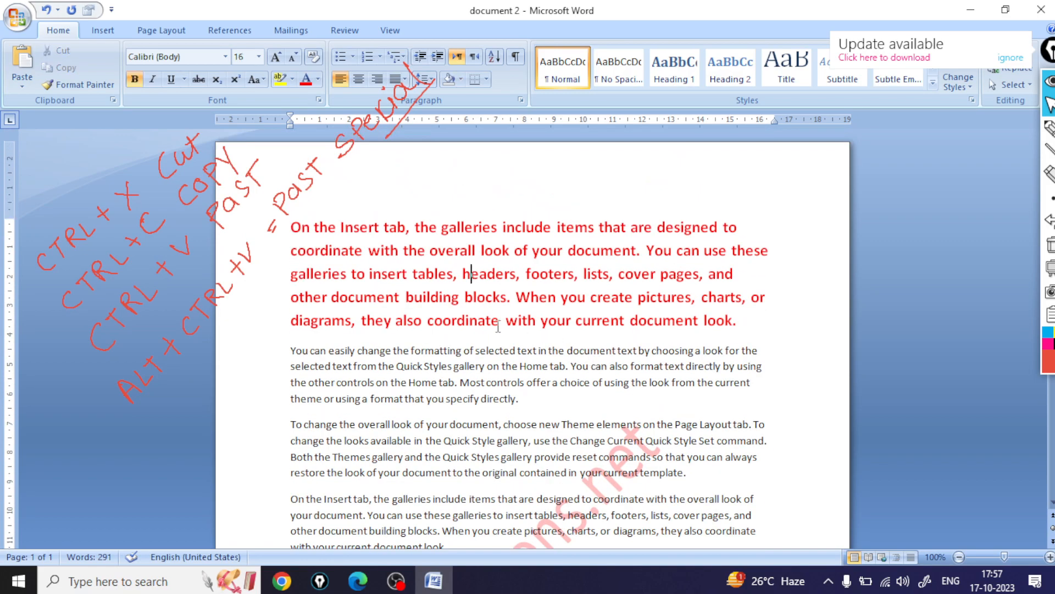
{"action": "left_click_drag", "start_coordinate": [743, 332], "coordinate": [288, 222]}
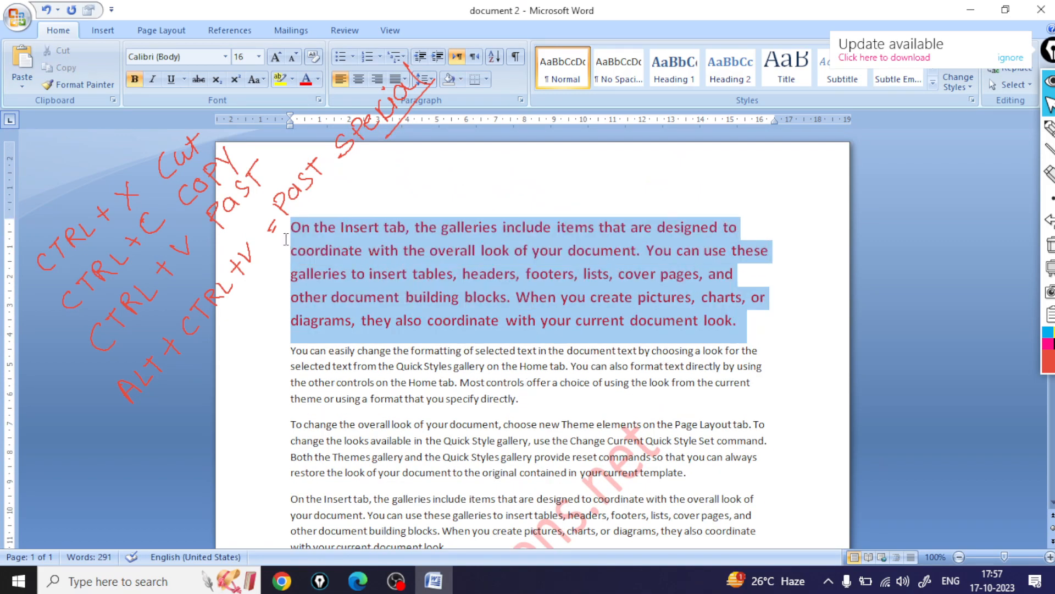
{"action": "scroll", "coordinate": [195, 214], "scroll_direction": "down", "scroll_amount": 10}
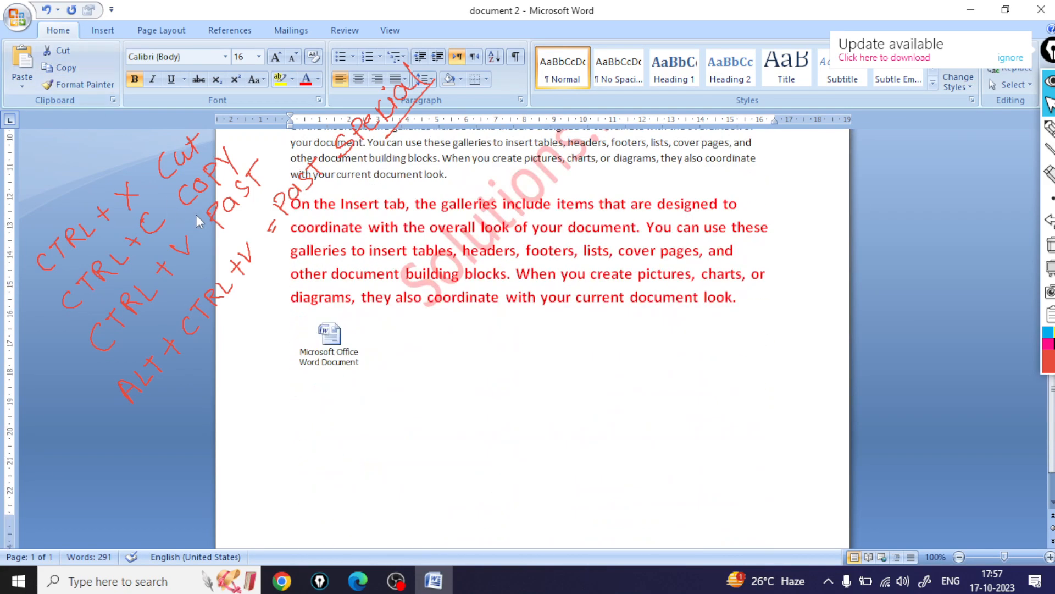
{"action": "left_click", "coordinate": [296, 348]}
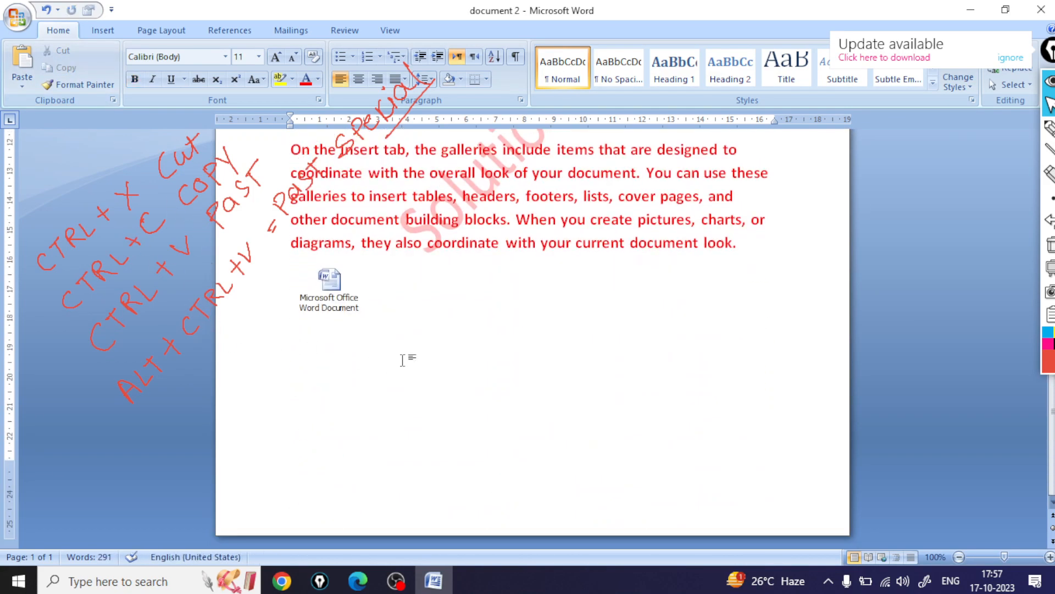
{"action": "key", "text": "Return"}
{"action": "key", "text": "Return"}
{"action": "key", "text": "Return"}
{"action": "key", "text": "Return"}
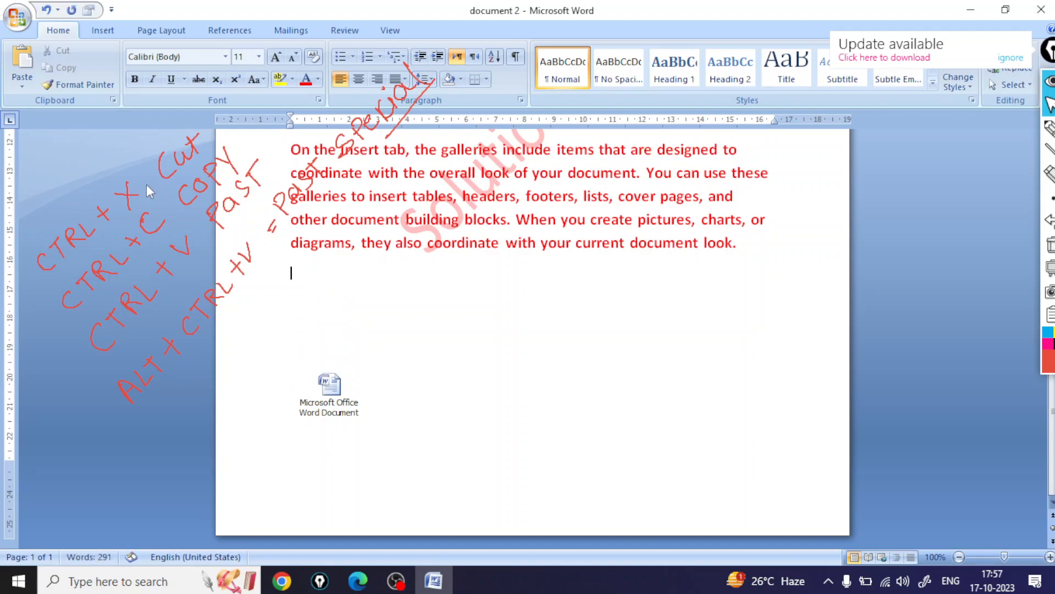
Paste the copied paragraph as a link in HTML Format above the embedded document icon using Paste Special.
{"action": "left_click", "coordinate": [22, 81]}
{"action": "left_click", "coordinate": [37, 120]}
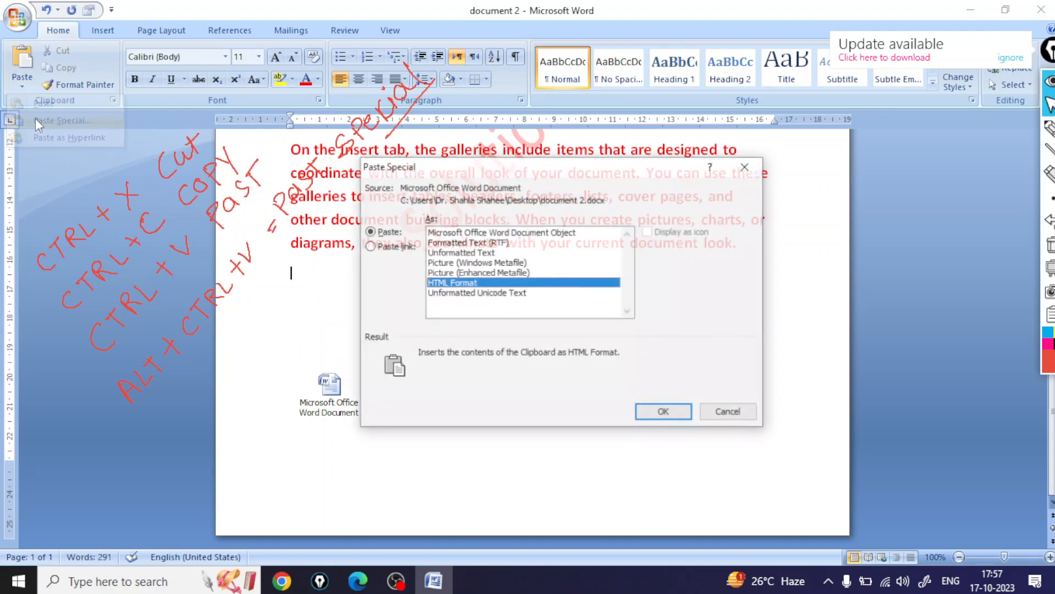
{"action": "left_click", "coordinate": [371, 248]}
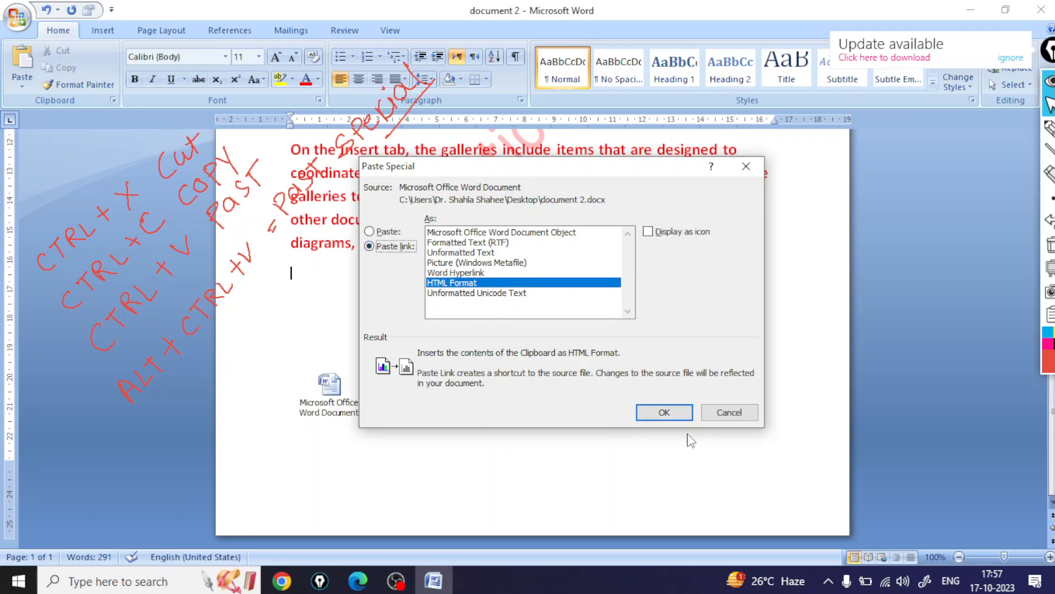
{"action": "left_click", "coordinate": [675, 419]}
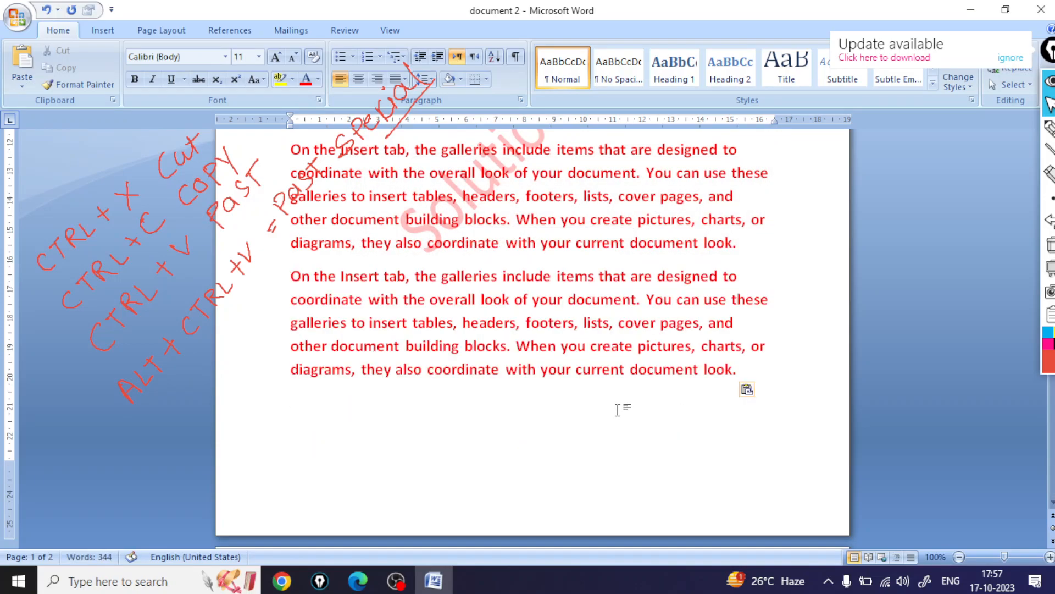
Change the font colour of the last line of the document's first paragraph to light green.
{"action": "scroll", "coordinate": [705, 378], "scroll_direction": "up", "scroll_amount": 10}
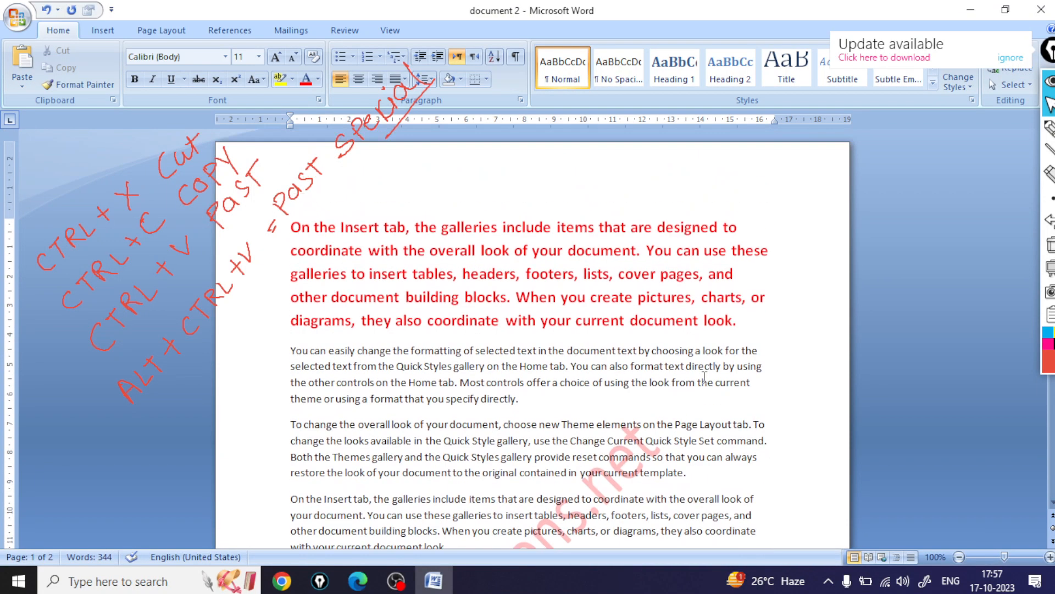
{"action": "left_click_drag", "start_coordinate": [740, 322], "coordinate": [291, 321]}
{"action": "left_click", "coordinate": [318, 79]}
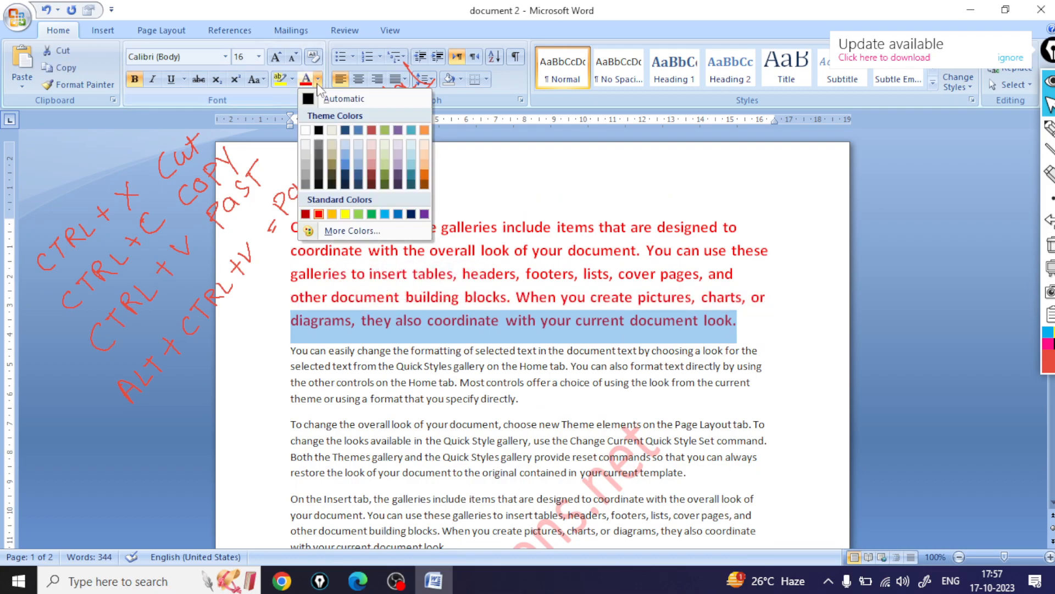
{"action": "left_click", "coordinate": [358, 214]}
Check whether the linked red paragraph at the end of the first page reflects the source paragraph's colour change.
{"action": "scroll", "coordinate": [451, 342], "scroll_direction": "down", "scroll_amount": 12}
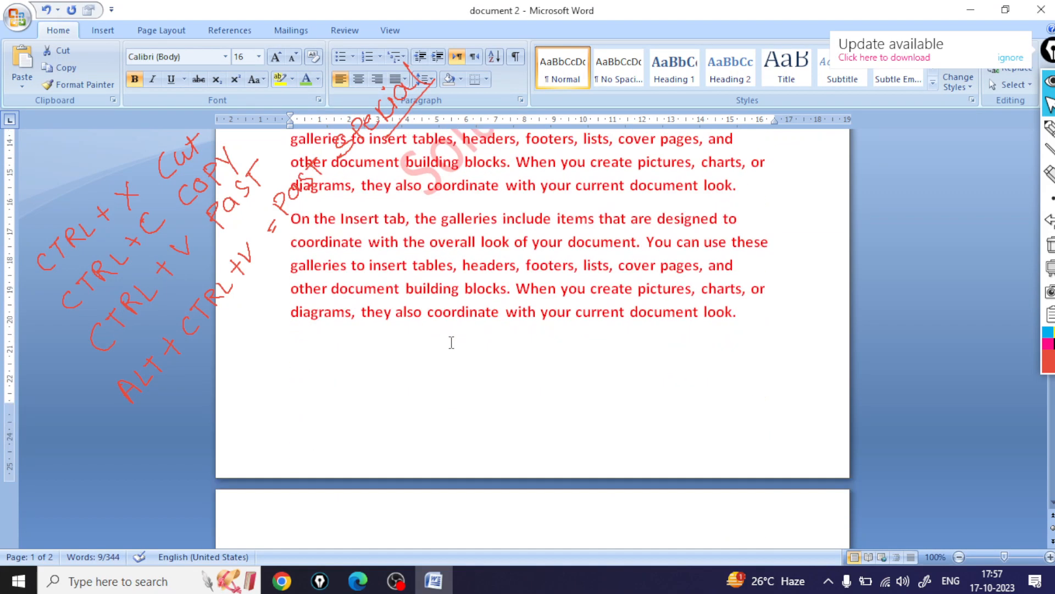
{"action": "scroll", "coordinate": [466, 332], "scroll_direction": "up", "scroll_amount": 5}
{"action": "scroll", "coordinate": [466, 331], "scroll_direction": "down", "scroll_amount": 10}
{"action": "scroll", "coordinate": [466, 330], "scroll_direction": "up", "scroll_amount": 4}
{"action": "scroll", "coordinate": [467, 329], "scroll_direction": "up", "scroll_amount": 1}
{"action": "left_click_drag", "start_coordinate": [290, 179], "coordinate": [567, 297]}
{"action": "key", "text": "ctrl+c"}
{"action": "left_click", "coordinate": [596, 313]}
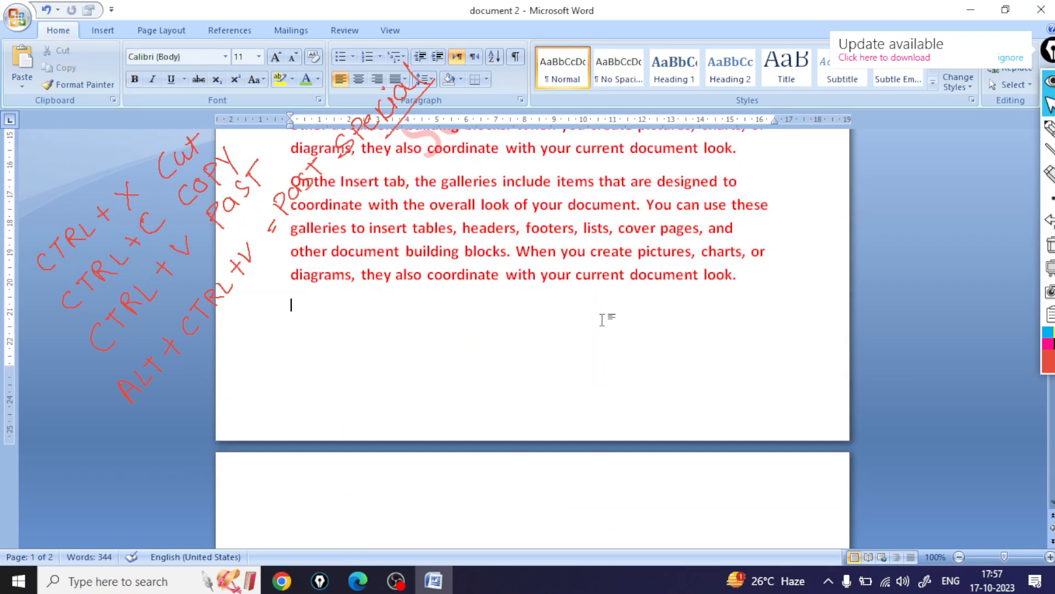
{"action": "key", "text": "ctrl+v"}
Change the font colour of the first line of the document's opening paragraph to light green.
{"action": "scroll", "coordinate": [649, 336], "scroll_direction": "up", "scroll_amount": 3}
{"action": "scroll", "coordinate": [649, 336], "scroll_direction": "up", "scroll_amount": 6}
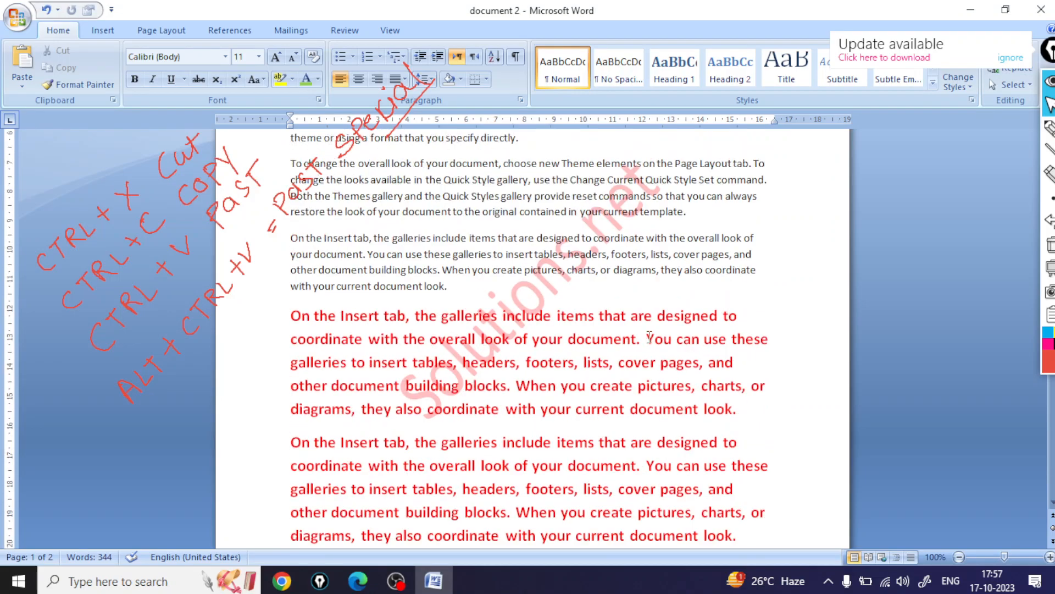
{"action": "left_click", "coordinate": [678, 165]}
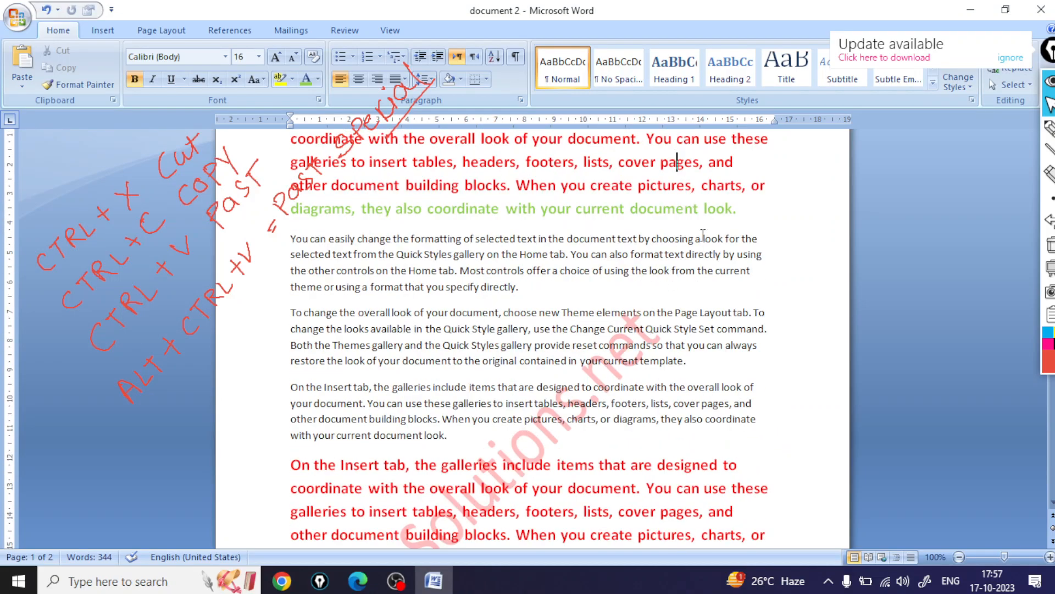
{"action": "scroll", "coordinate": [717, 189], "scroll_direction": "up", "scroll_amount": 2}
{"action": "left_click_drag", "start_coordinate": [741, 189], "coordinate": [291, 191]}
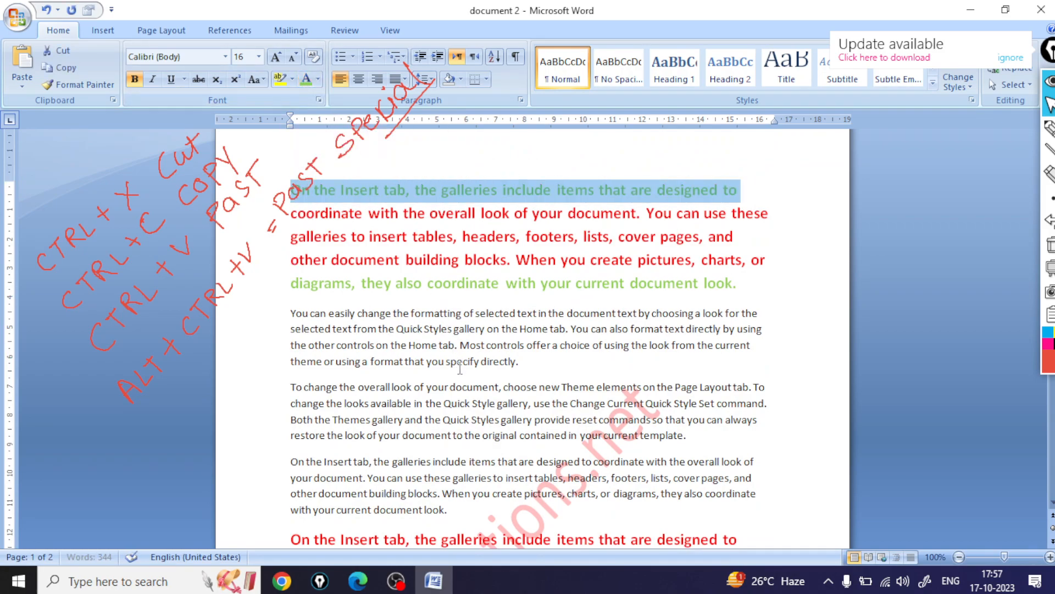
Change the font colour of the entire opening paragraph to light green.
{"action": "left_click", "coordinate": [517, 542]}
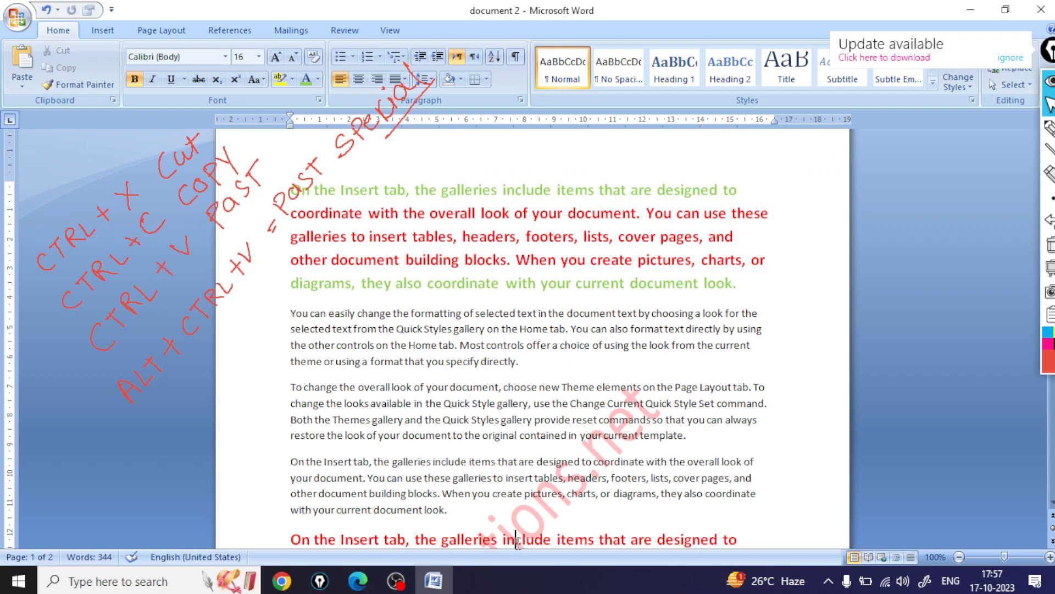
{"action": "scroll", "coordinate": [520, 544], "scroll_direction": "down", "scroll_amount": 3}
{"action": "left_click", "coordinate": [508, 499]}
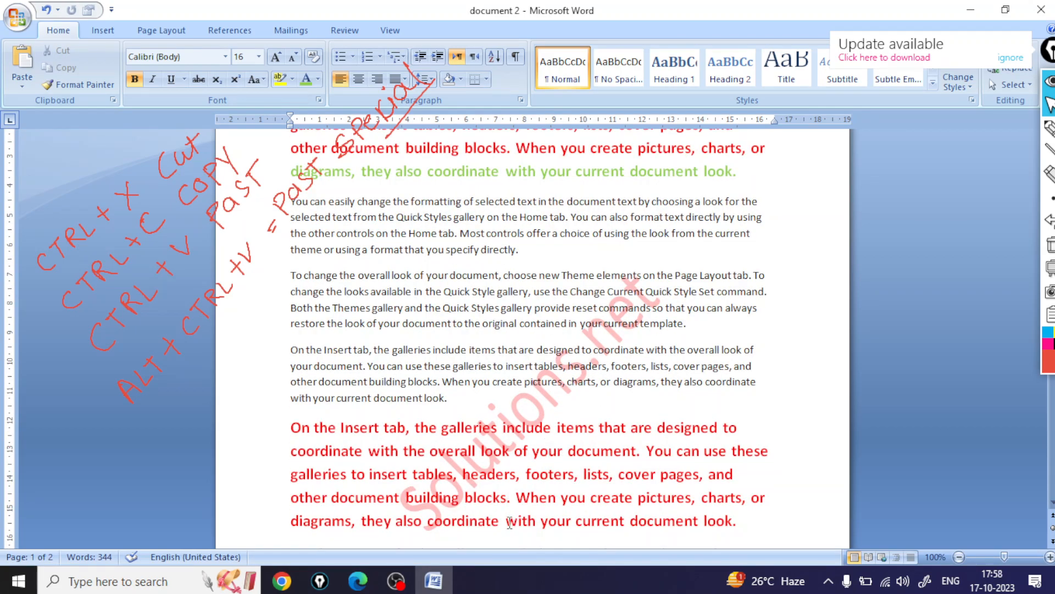
{"action": "scroll", "coordinate": [535, 463], "scroll_direction": "up", "scroll_amount": 4}
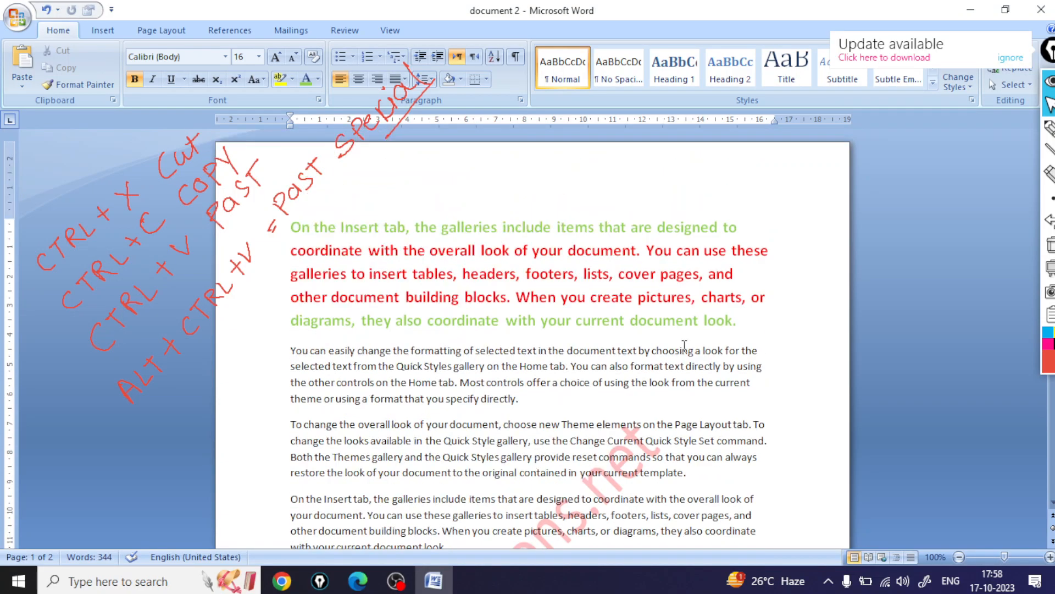
{"action": "left_click_drag", "start_coordinate": [774, 321], "coordinate": [287, 225]}
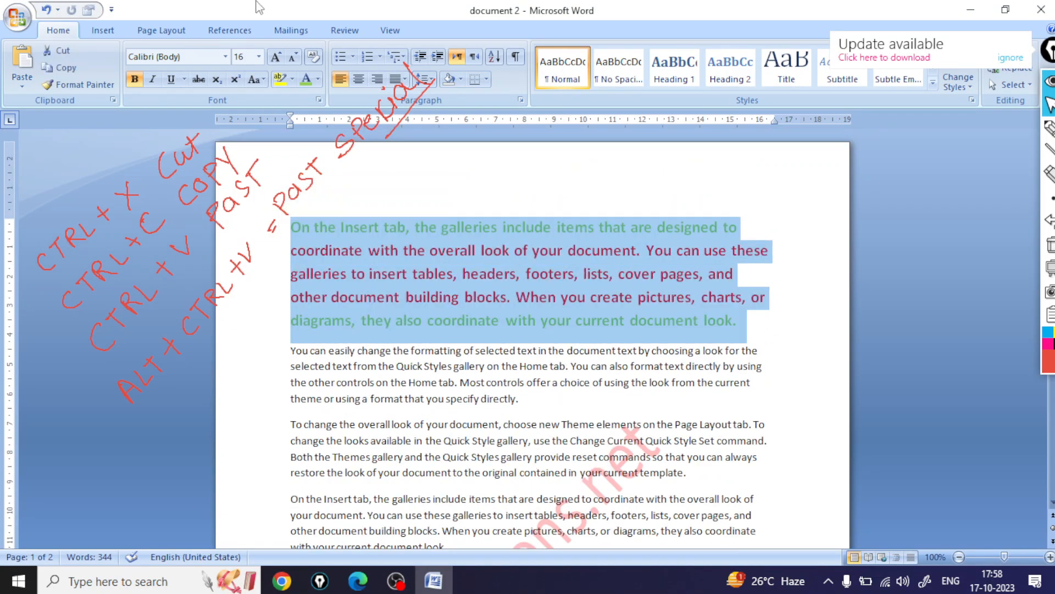
{"action": "left_click", "coordinate": [318, 79]}
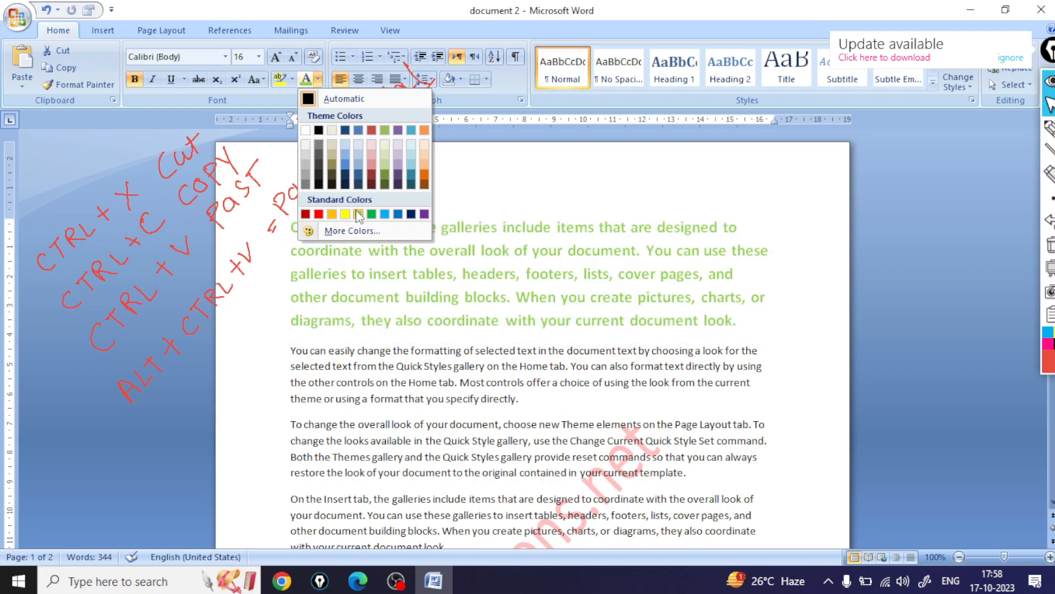
{"action": "left_click", "coordinate": [358, 214]}
{"action": "left_click", "coordinate": [546, 379]}
Copy the green opening paragraph and delete the linked red paragraph at the end of the first page.
{"action": "left_click_drag", "start_coordinate": [739, 321], "coordinate": [318, 230]}
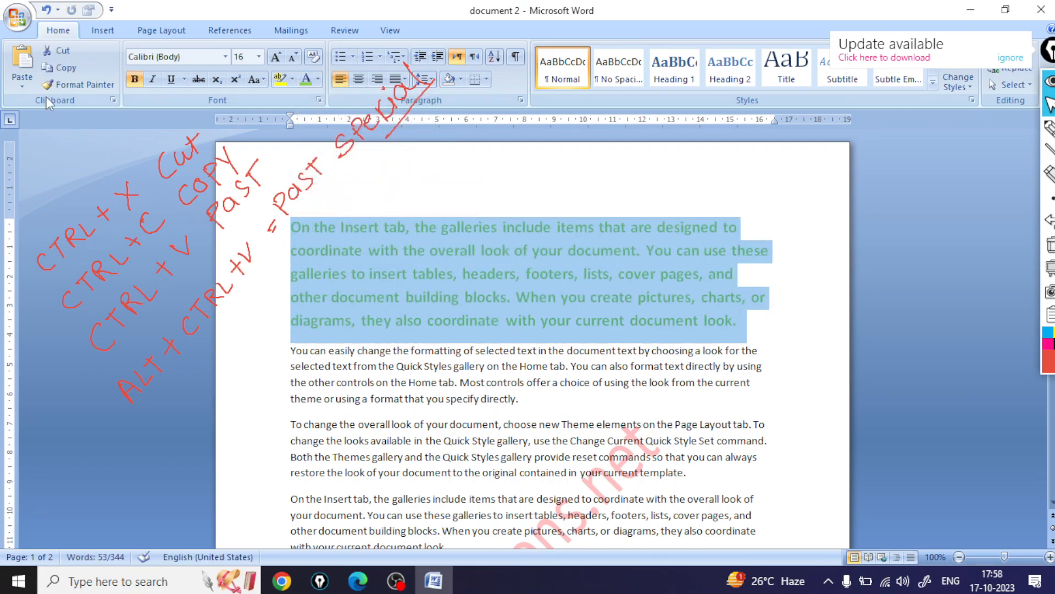
{"action": "scroll", "coordinate": [362, 243], "scroll_direction": "down", "scroll_amount": 10}
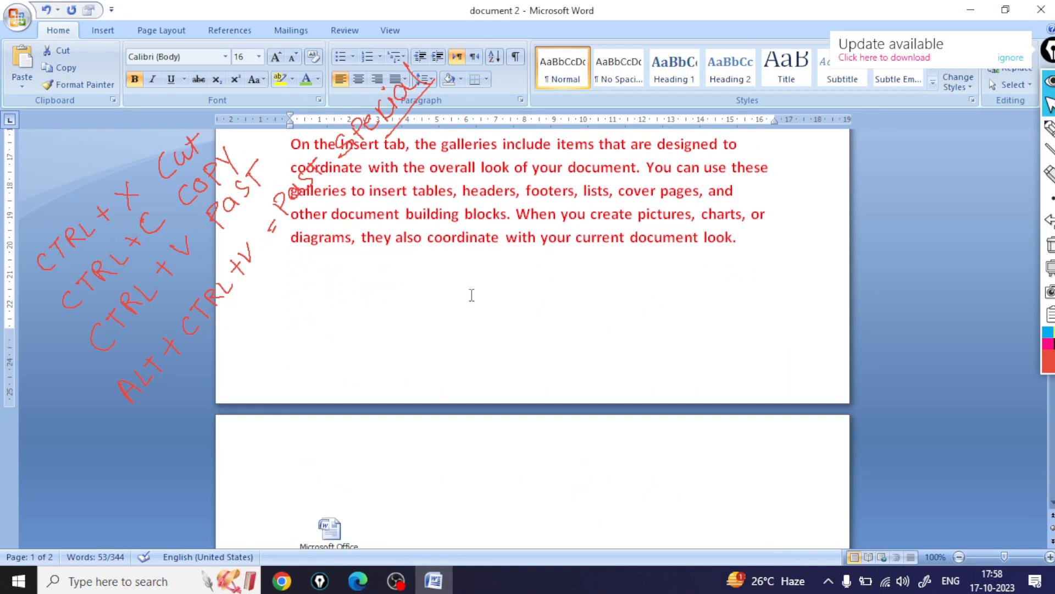
{"action": "scroll", "coordinate": [472, 296], "scroll_direction": "up", "scroll_amount": 1}
{"action": "left_click_drag", "start_coordinate": [750, 314], "coordinate": [284, 226]}
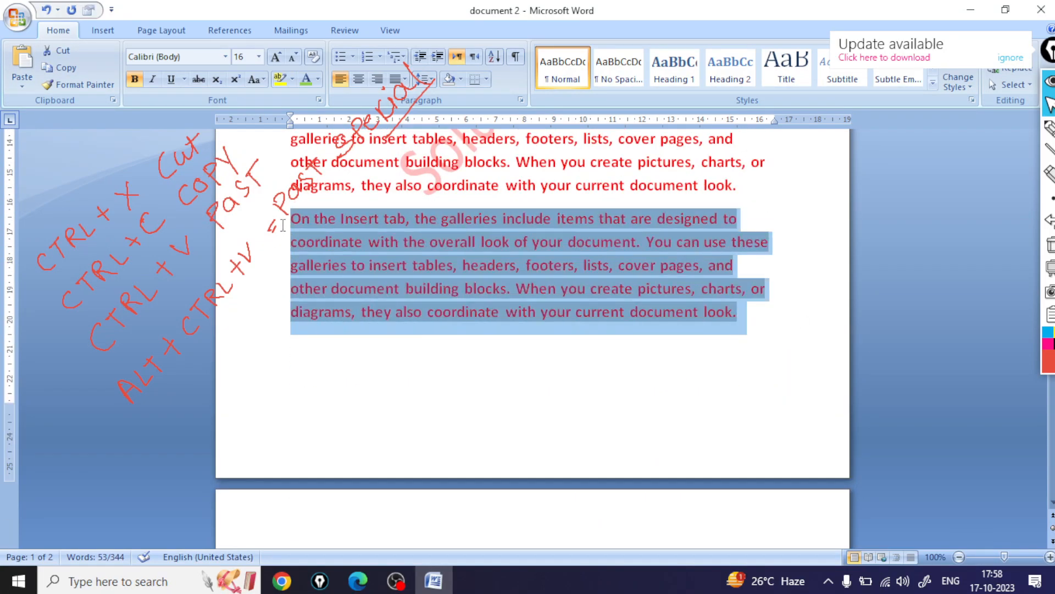
{"action": "key", "text": "Delete"}
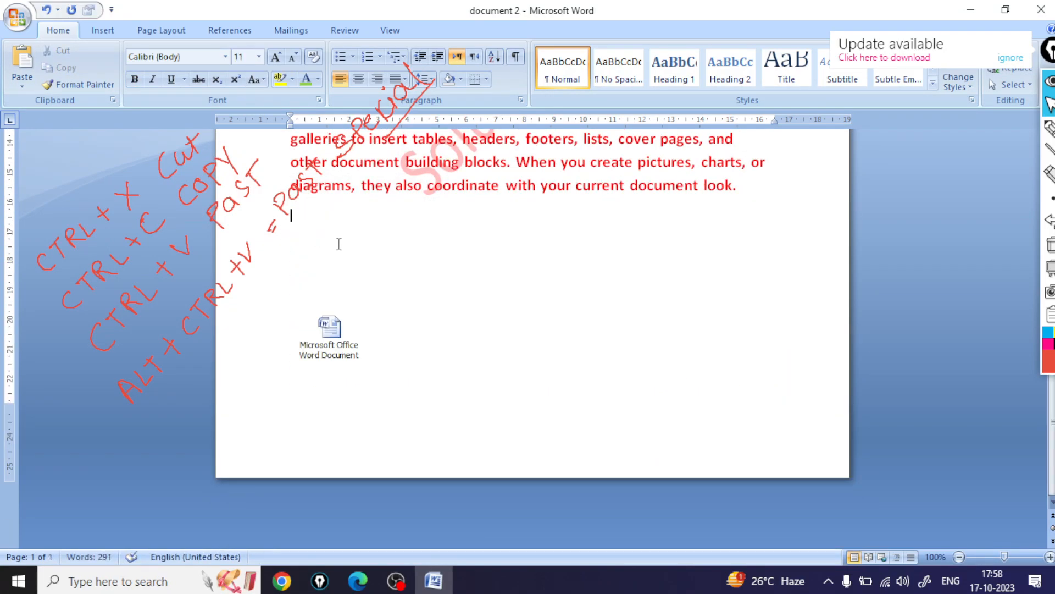
Use Paste Special to insert the copied paragraph as a paste link in HTML Format below the remaining red paragraph.
{"action": "left_click", "coordinate": [23, 87]}
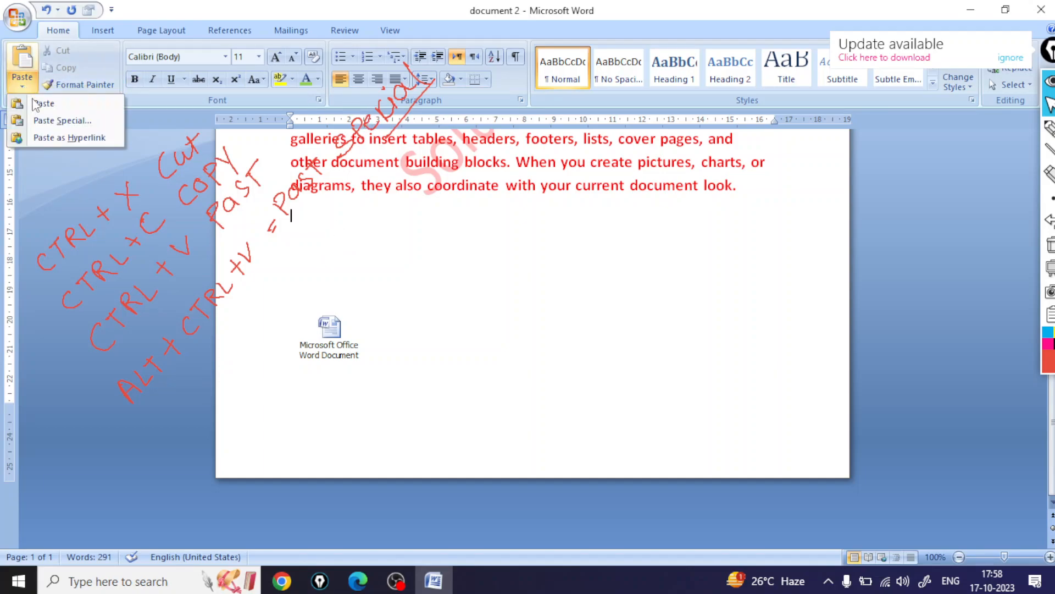
{"action": "left_click", "coordinate": [49, 117]}
{"action": "left_click", "coordinate": [369, 247]}
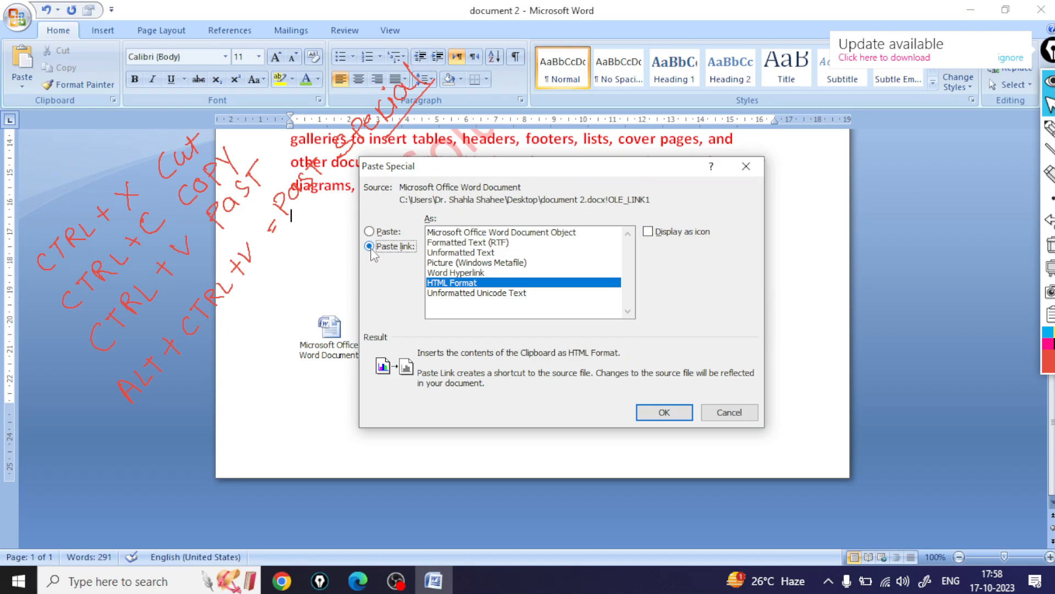
{"action": "left_click", "coordinate": [454, 282]}
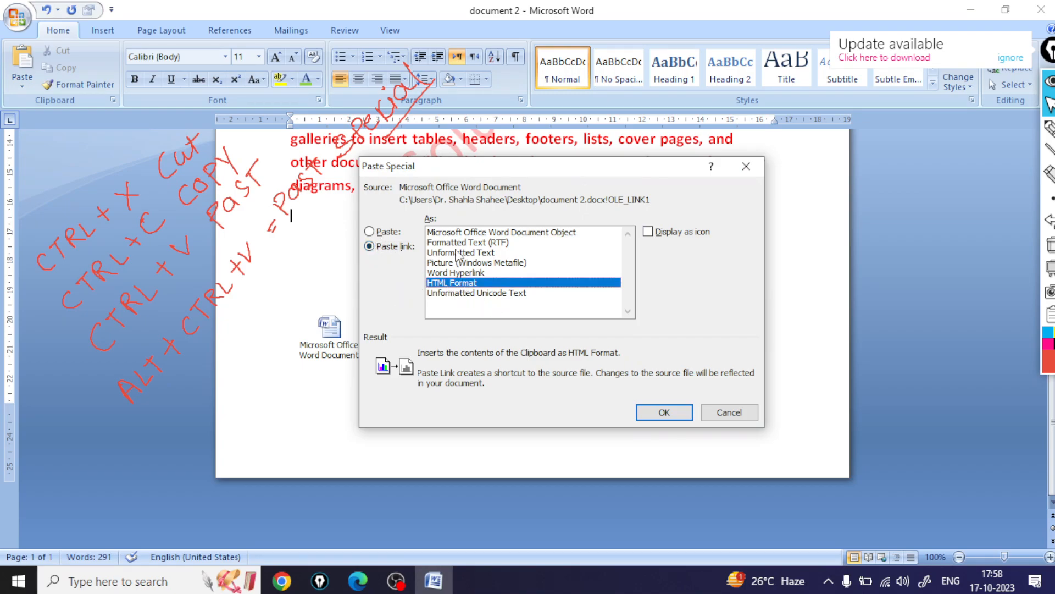
{"action": "left_click", "coordinate": [676, 420]}
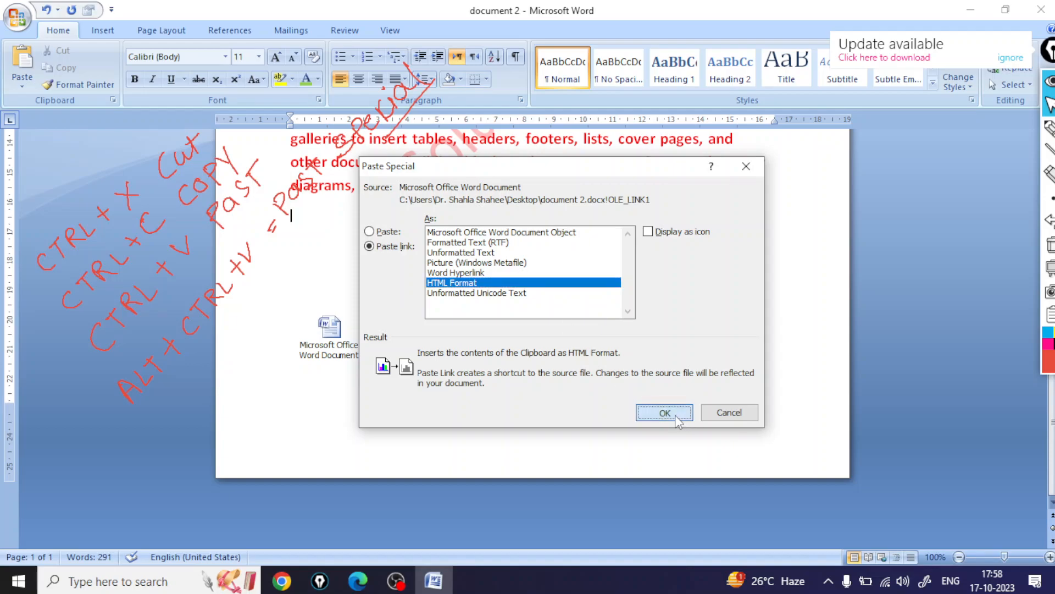
{"action": "left_click", "coordinate": [519, 311]}
{"action": "left_click", "coordinate": [574, 362]}
Copy the last line of the opening paragraph and remove the linked green paragraph below the red one.
{"action": "scroll", "coordinate": [577, 368], "scroll_direction": "up", "scroll_amount": 10}
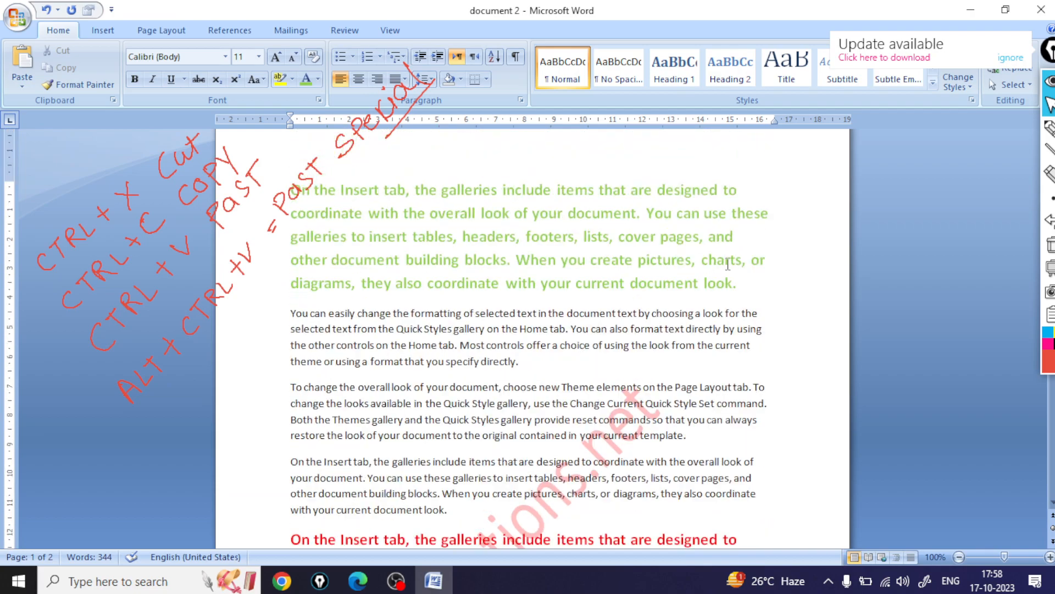
{"action": "left_click_drag", "start_coordinate": [742, 283], "coordinate": [309, 286]}
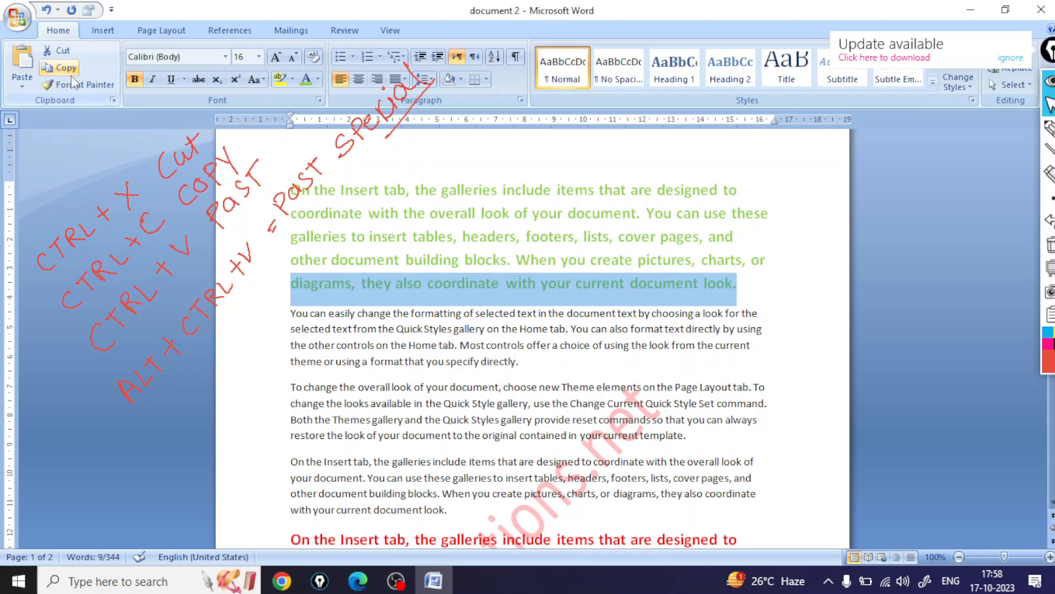
{"action": "scroll", "coordinate": [481, 394], "scroll_direction": "down", "scroll_amount": 10}
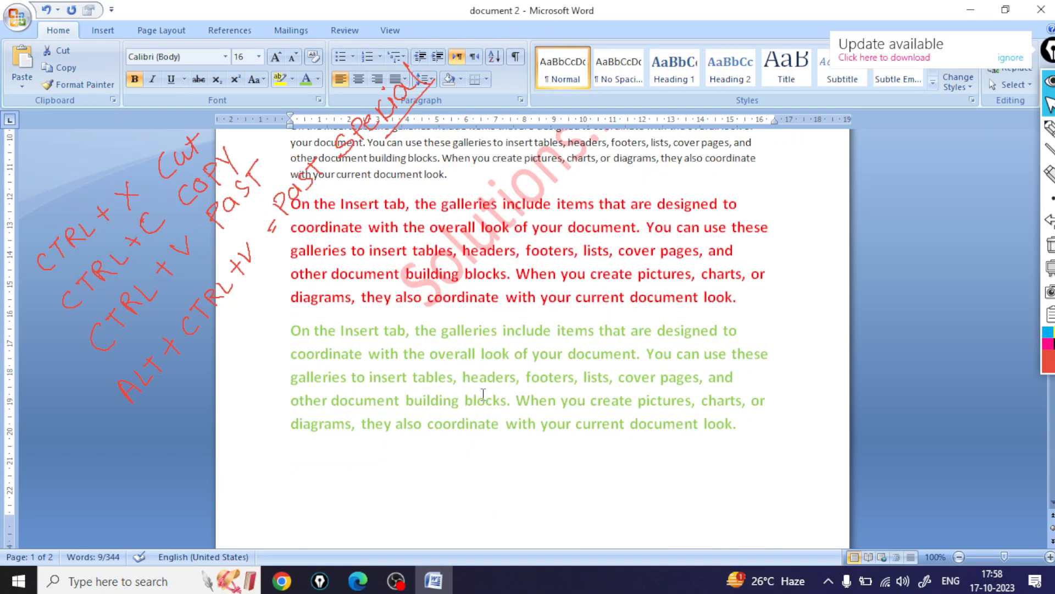
{"action": "left_click_drag", "start_coordinate": [793, 430], "coordinate": [266, 324]}
{"action": "key", "text": "ctrl+x"}
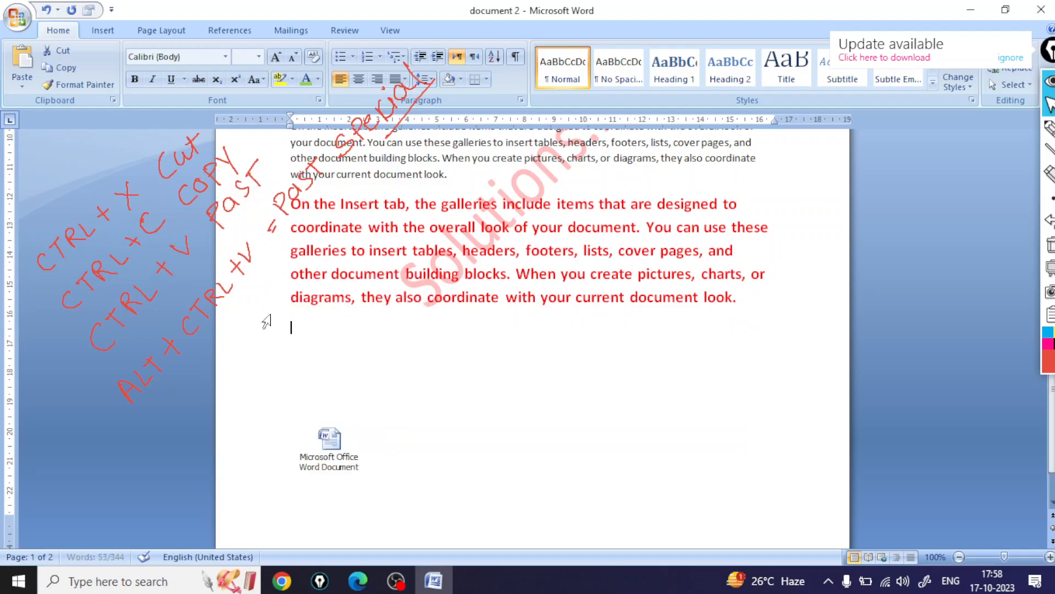
Use Paste Special to insert the copied line as a paste link in HTML Format below the red paragraph.
{"action": "left_click", "coordinate": [23, 82]}
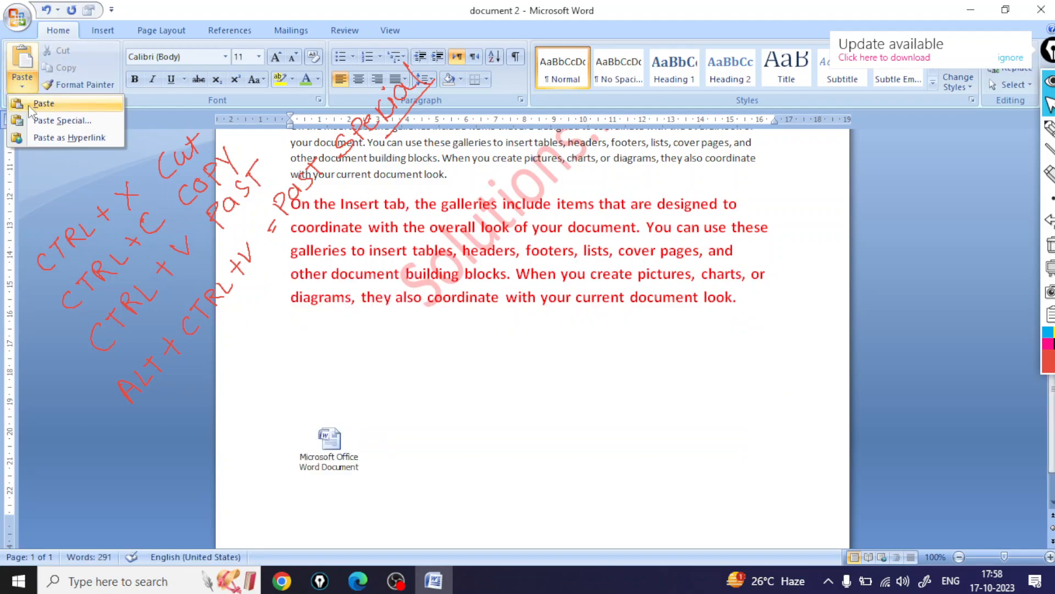
{"action": "left_click", "coordinate": [60, 120]}
{"action": "left_click", "coordinate": [383, 246]}
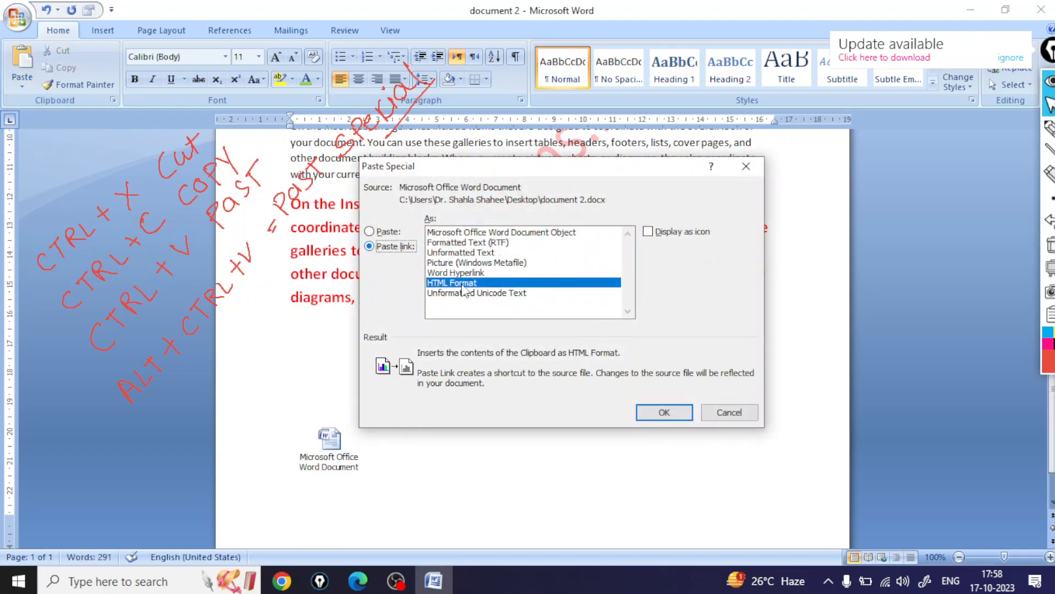
{"action": "left_click", "coordinate": [664, 412]}
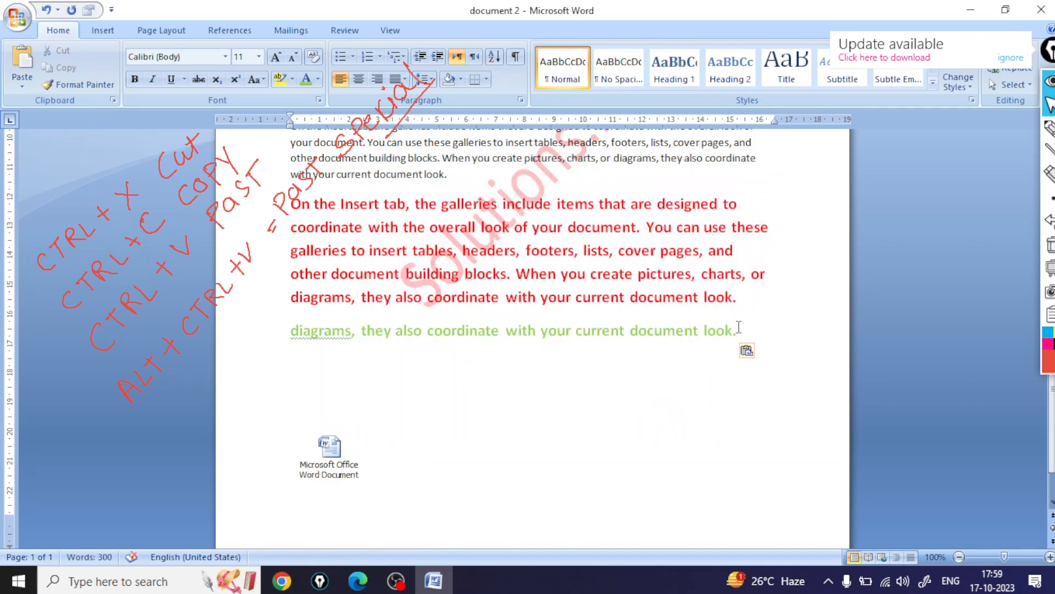
{"action": "left_click_drag", "start_coordinate": [743, 330], "coordinate": [455, 332]}
{"action": "left_click", "coordinate": [526, 423]}
Undo the paste link of the single line and the removal of the linked green paragraph.
{"action": "scroll", "coordinate": [526, 422], "scroll_direction": "up", "scroll_amount": 6}
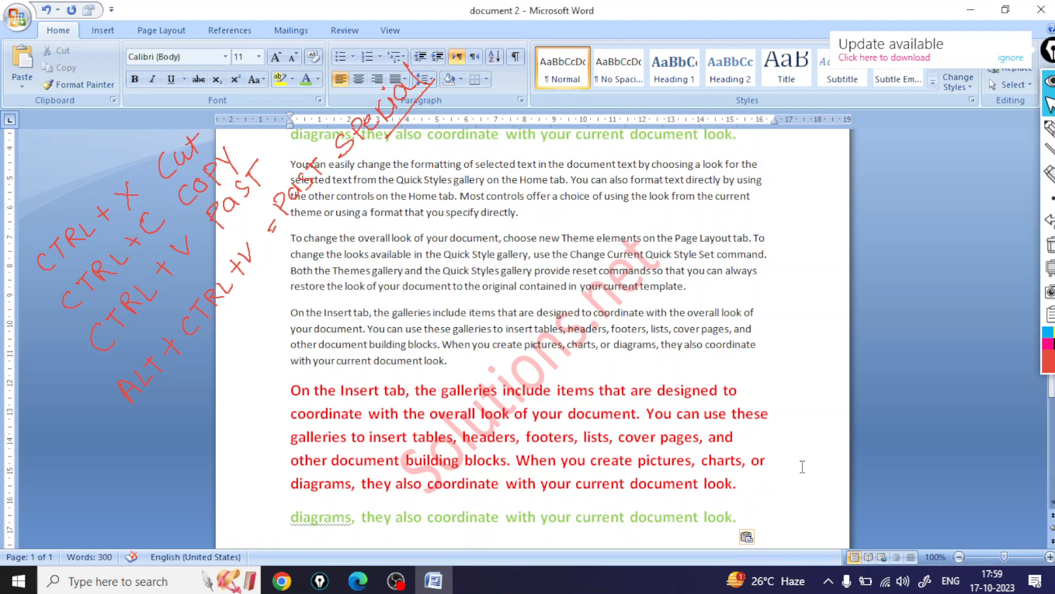
{"action": "key", "text": "ctrl+z"}
{"action": "key", "text": "ctrl+z"}
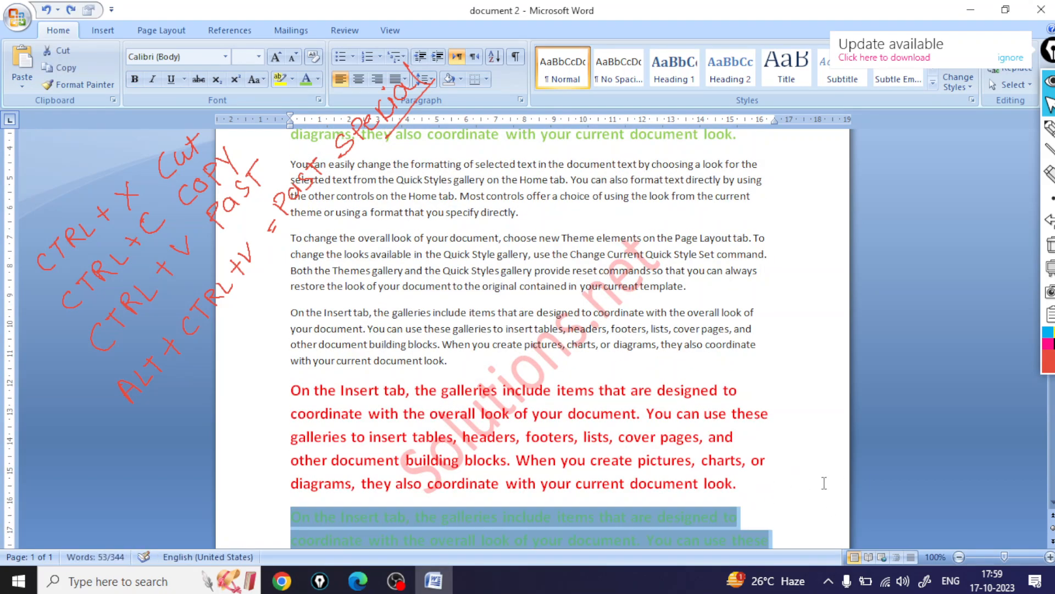
{"action": "scroll", "coordinate": [492, 406], "scroll_direction": "down", "scroll_amount": 2}
{"action": "left_click", "coordinate": [511, 464]}
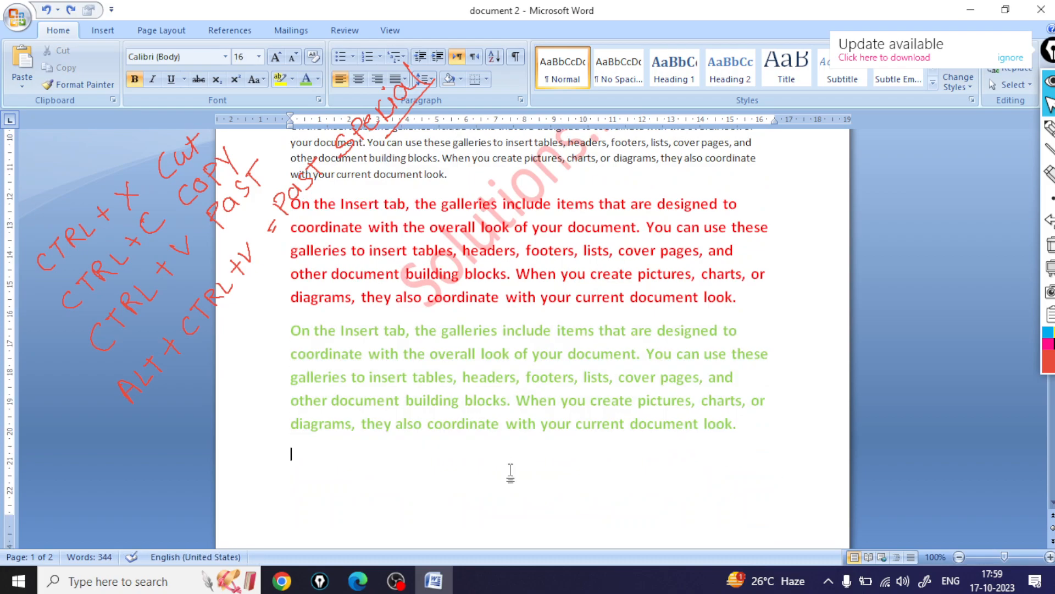
Change the font colour of the opening paragraph's last line to red.
{"action": "scroll", "coordinate": [605, 386], "scroll_direction": "up", "scroll_amount": 8}
{"action": "left_click_drag", "start_coordinate": [750, 219], "coordinate": [291, 212]}
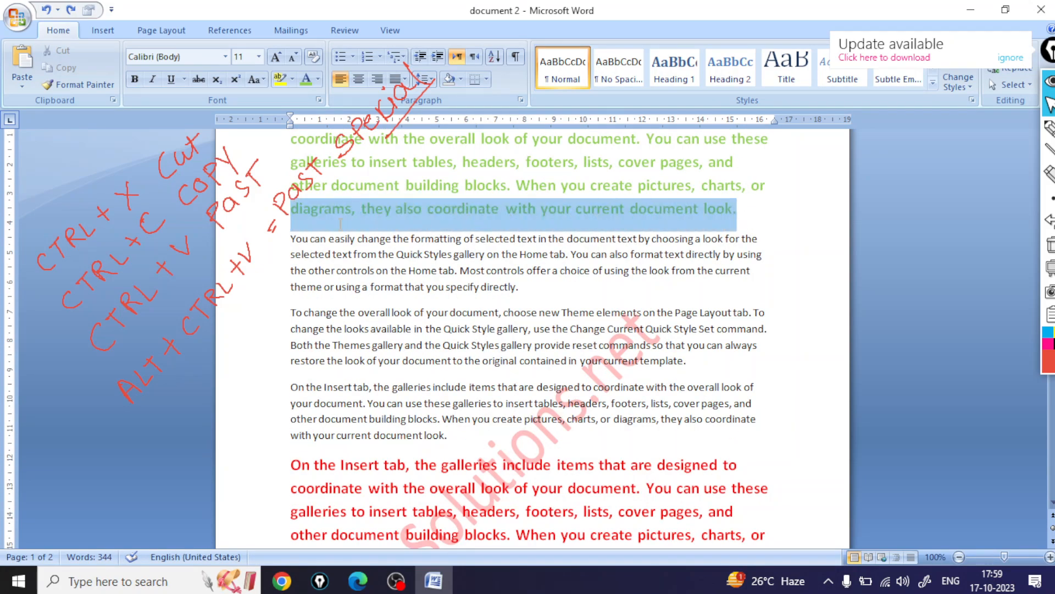
{"action": "left_click", "coordinate": [318, 79]}
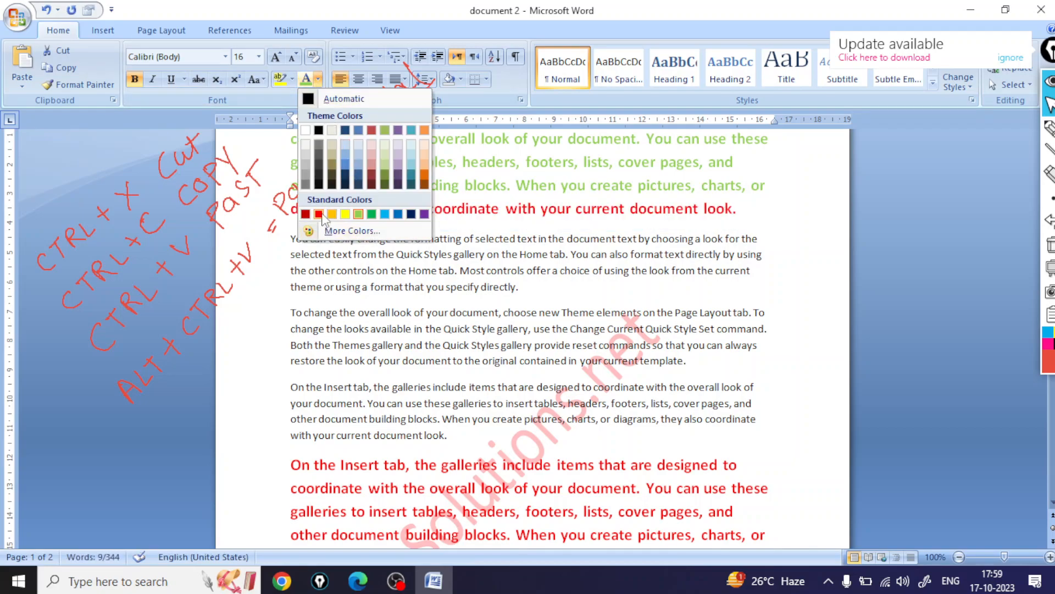
{"action": "left_click", "coordinate": [406, 341]}
{"action": "left_click", "coordinate": [406, 342]}
Check whether the linked green paragraph at the end of the first page reflects the source line's colour change.
{"action": "scroll", "coordinate": [406, 342], "scroll_direction": "down", "scroll_amount": 8}
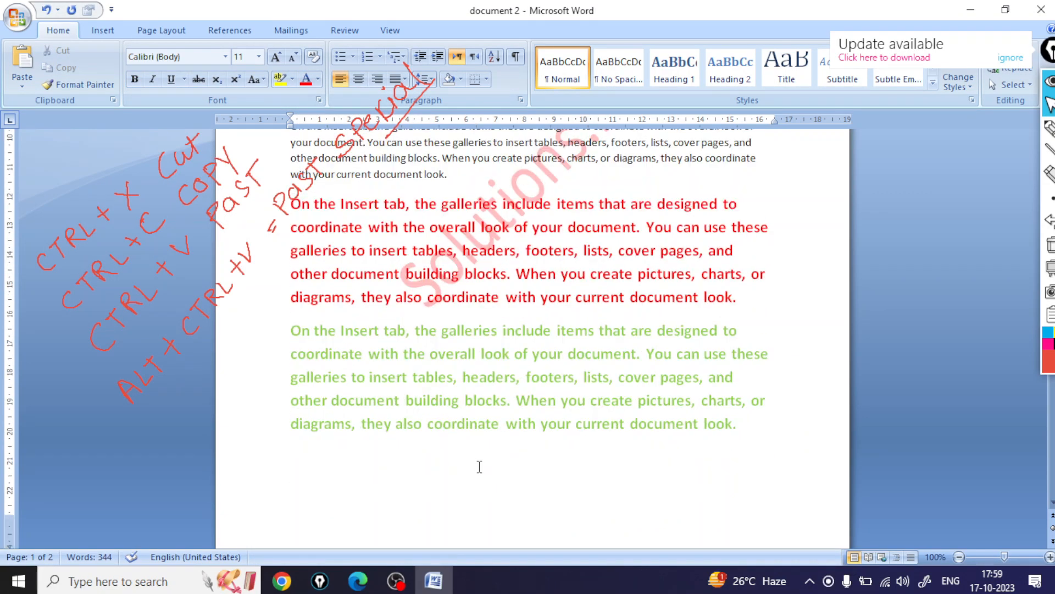
{"action": "triple_click", "coordinate": [478, 424]}
{"action": "left_click", "coordinate": [470, 487]}
Set the font colour of the entire opening paragraph to light green.
{"action": "scroll", "coordinate": [753, 430], "scroll_direction": "up", "scroll_amount": 10}
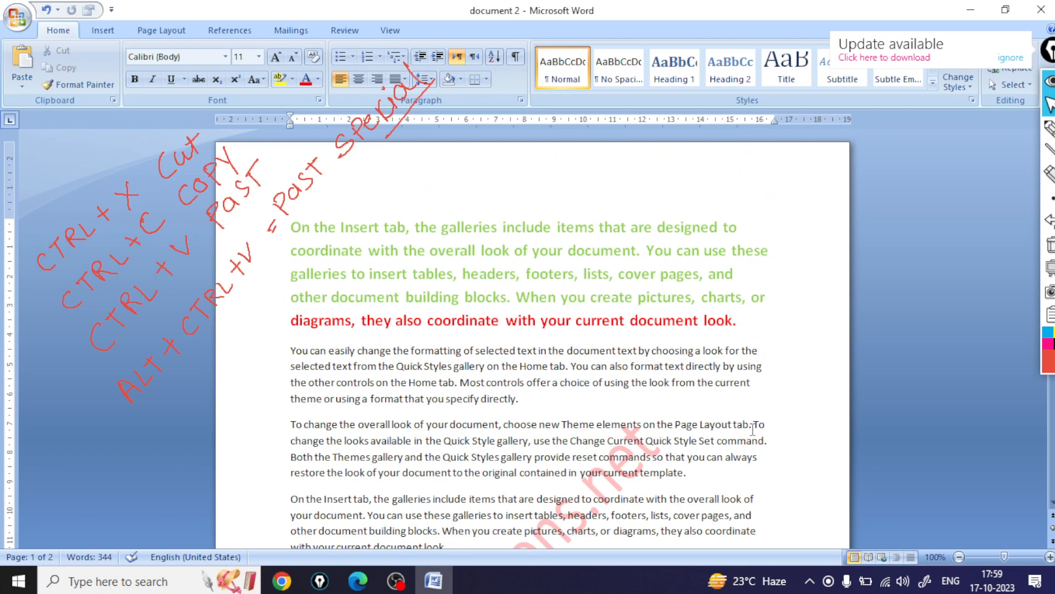
{"action": "left_click_drag", "start_coordinate": [748, 329], "coordinate": [280, 215]}
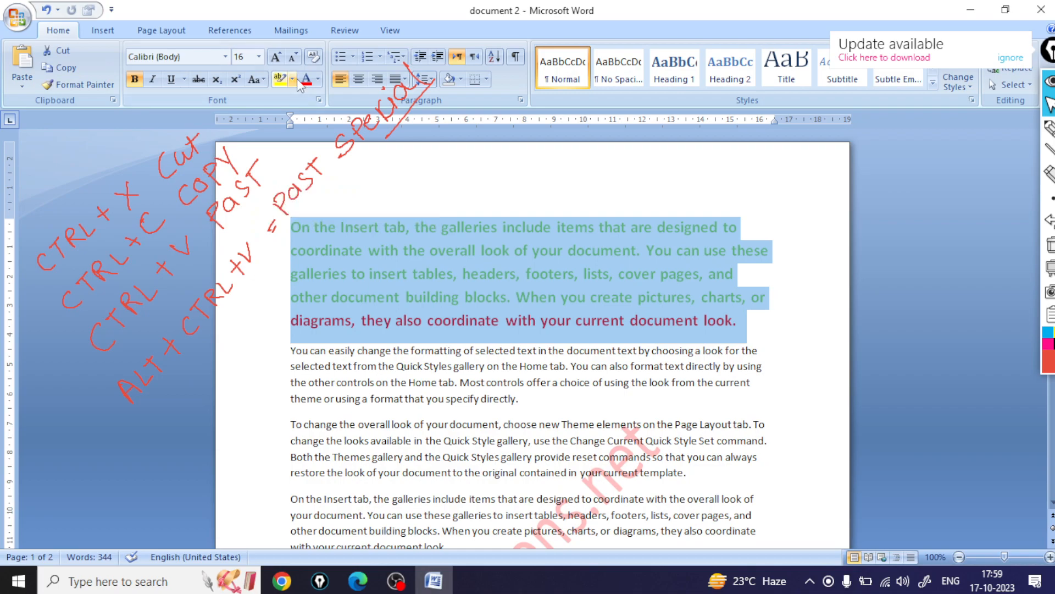
{"action": "left_click", "coordinate": [318, 81]}
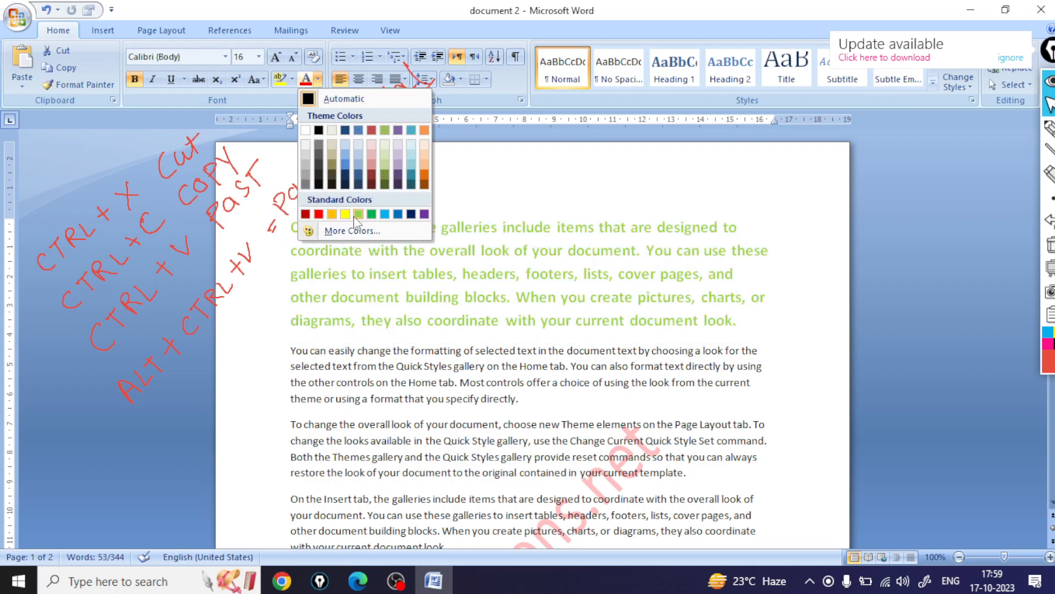
{"action": "left_click", "coordinate": [358, 214]}
{"action": "left_click", "coordinate": [748, 330]}
Copy the opening paragraph and add three new lines below the Word document icon on the second page.
{"action": "left_click_drag", "start_coordinate": [748, 330], "coordinate": [299, 236]}
{"action": "left_click", "coordinate": [63, 68]}
{"action": "scroll", "coordinate": [301, 307], "scroll_direction": "down", "scroll_amount": 15}
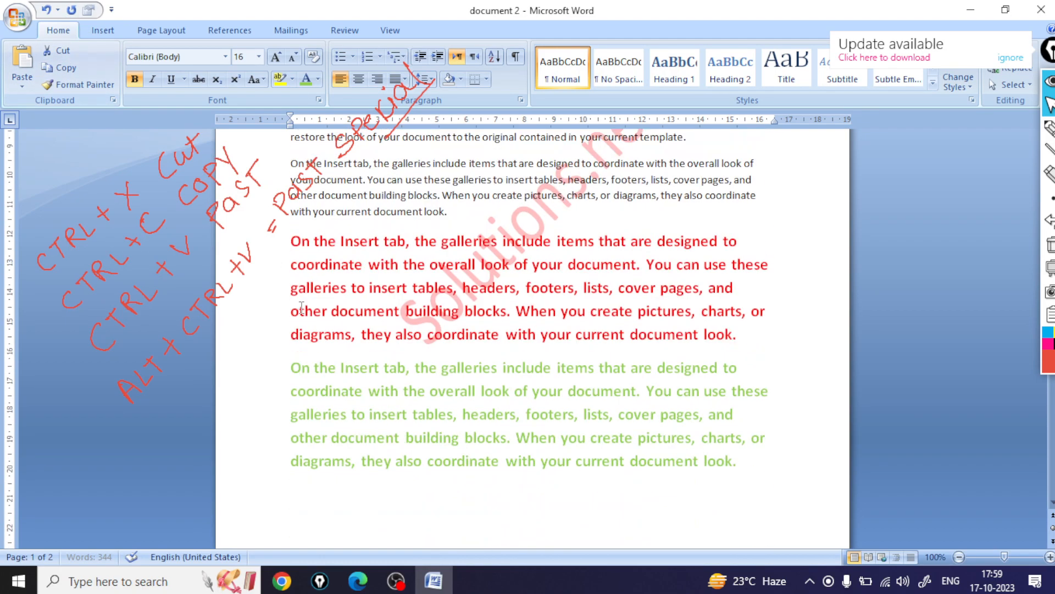
{"action": "scroll", "coordinate": [314, 447], "scroll_direction": "down", "scroll_amount": 6}
{"action": "key", "text": "shift+Left"}
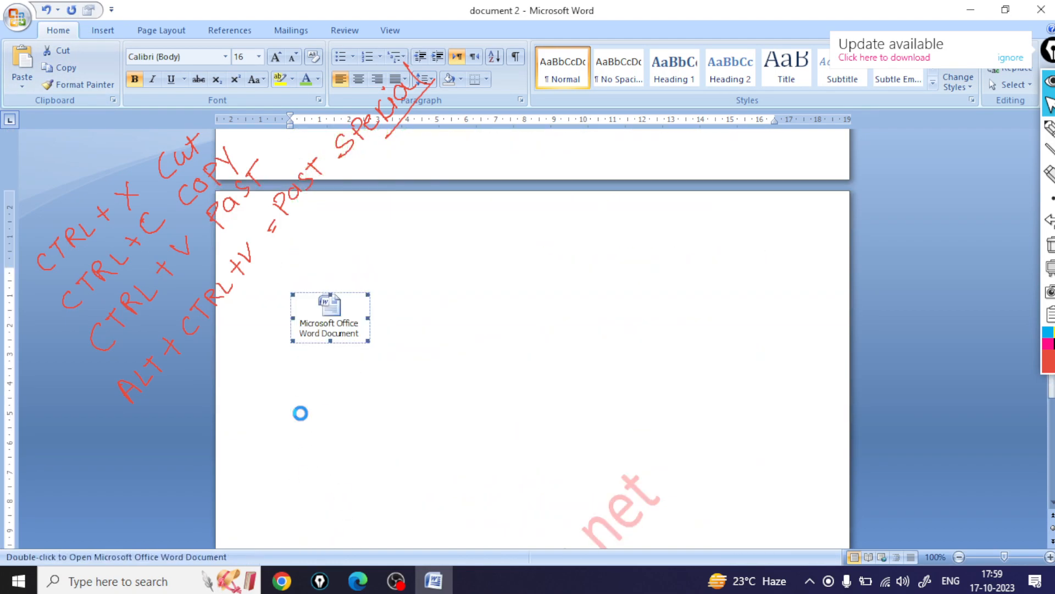
{"action": "left_click", "coordinate": [424, 367]}
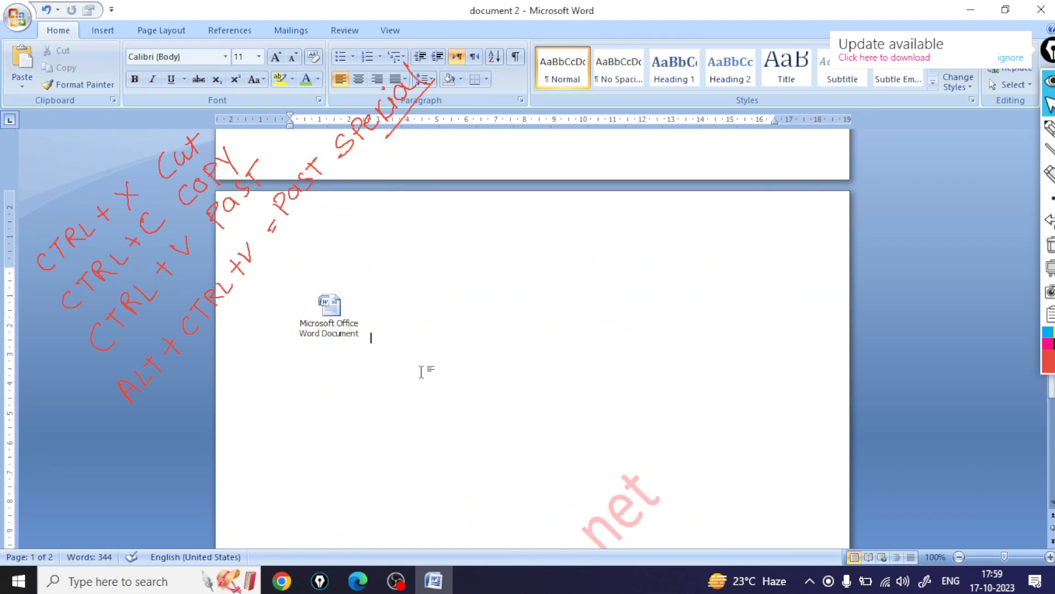
{"action": "key", "text": "Return"}
{"action": "key", "text": "Return"}
{"action": "key", "text": "Return"}
Use Paste Special to insert the copied paragraph as a Formatted Text (RTF) paste link below the icon.
{"action": "left_click", "coordinate": [22, 87]}
{"action": "left_click", "coordinate": [34, 122]}
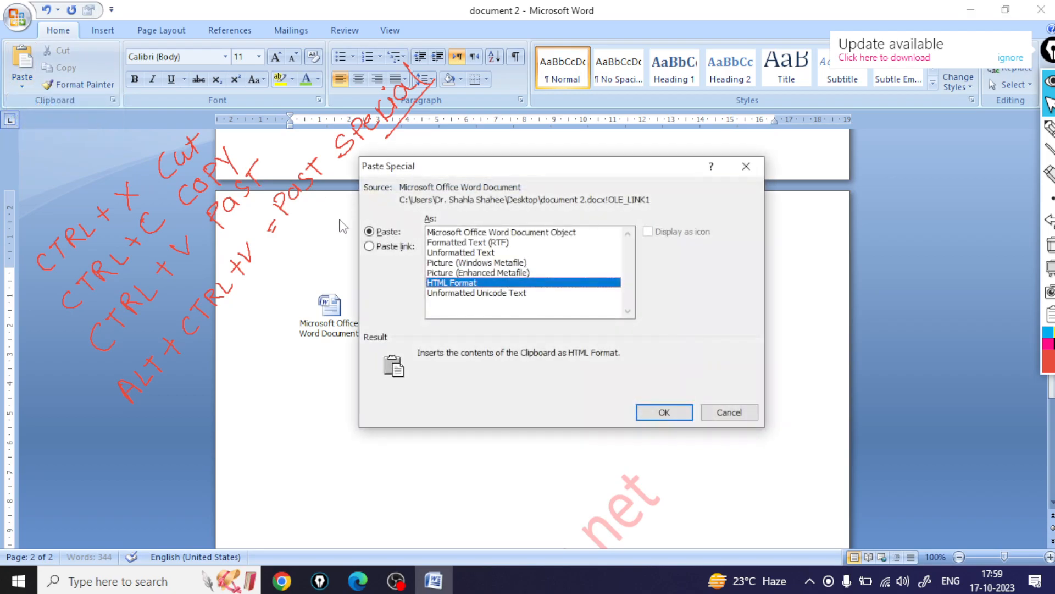
{"action": "left_click", "coordinate": [371, 246]}
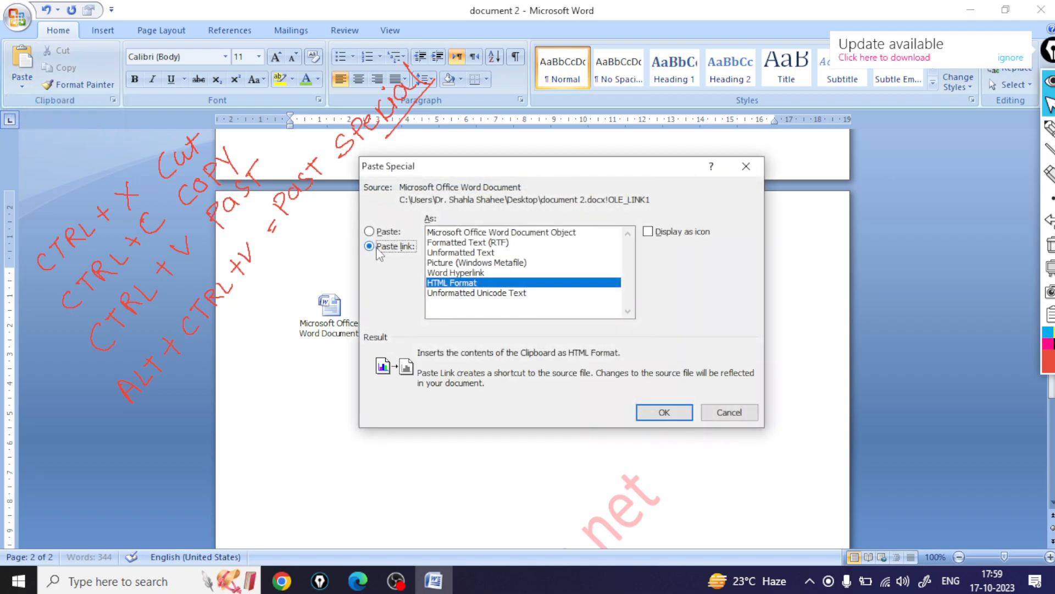
{"action": "left_click", "coordinate": [467, 244]}
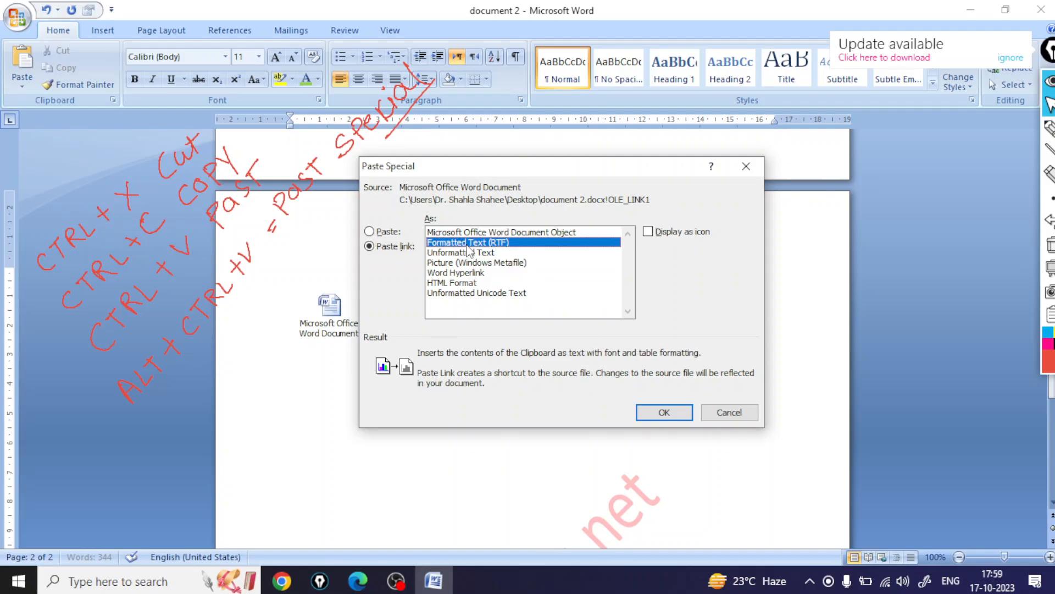
{"action": "left_click", "coordinate": [652, 416]}
{"action": "left_click", "coordinate": [471, 511]}
{"action": "left_click", "coordinate": [616, 407]}
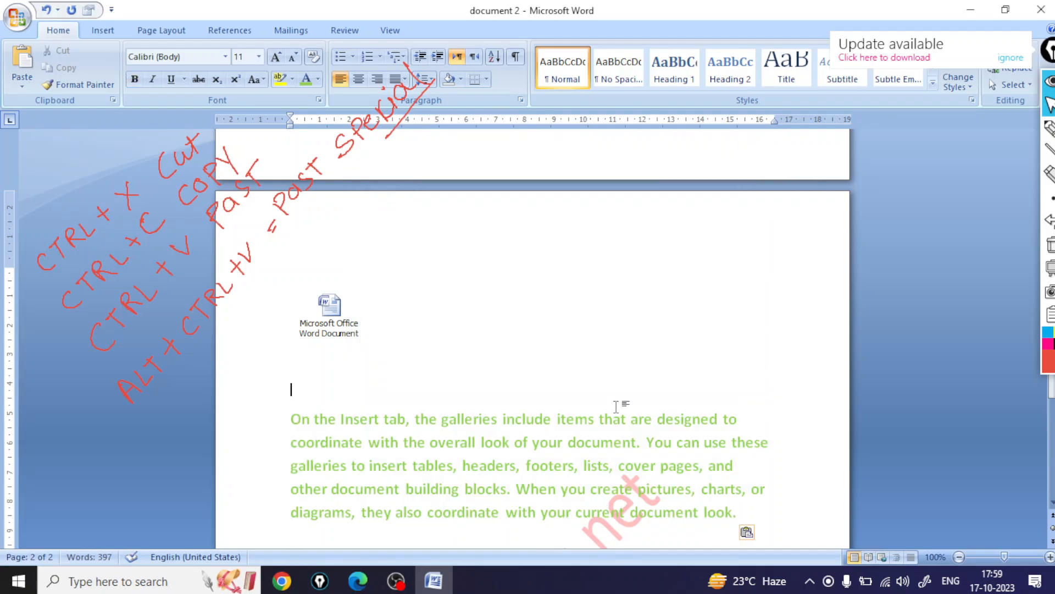
Change the font colour of the last two lines of the opening paragraph to red.
{"action": "scroll", "coordinate": [616, 407], "scroll_direction": "up", "scroll_amount": 15}
{"action": "left_click_drag", "start_coordinate": [748, 320], "coordinate": [290, 296]}
{"action": "left_click", "coordinate": [319, 79]}
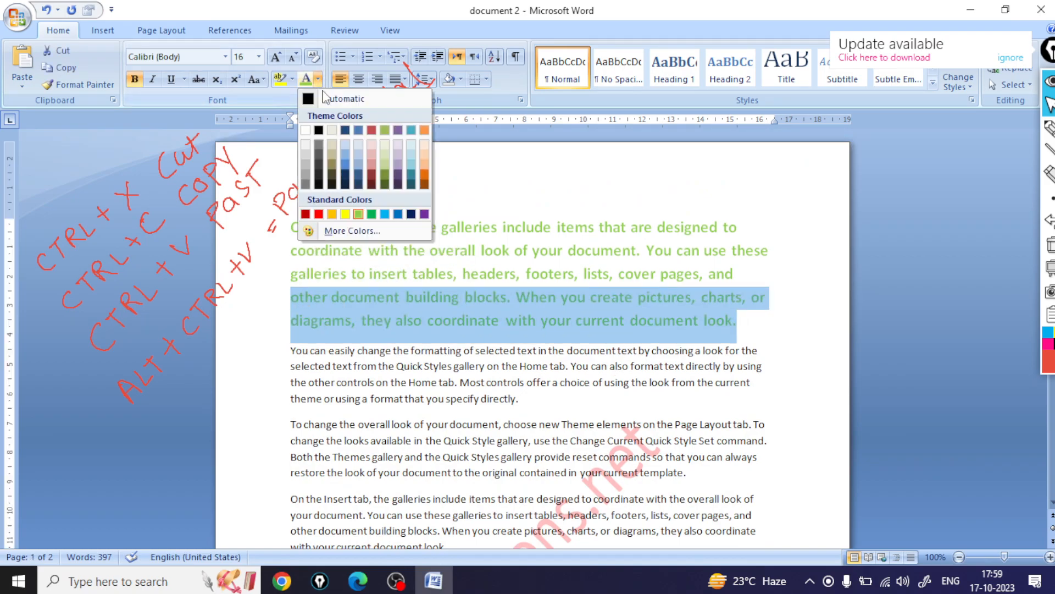
{"action": "left_click", "coordinate": [319, 213]}
Check whether the linked paragraph below the icon on the second page reflects the source paragraph's colour change.
{"action": "scroll", "coordinate": [436, 421], "scroll_direction": "down", "scroll_amount": 6}
{"action": "scroll", "coordinate": [436, 421], "scroll_direction": "down", "scroll_amount": 10}
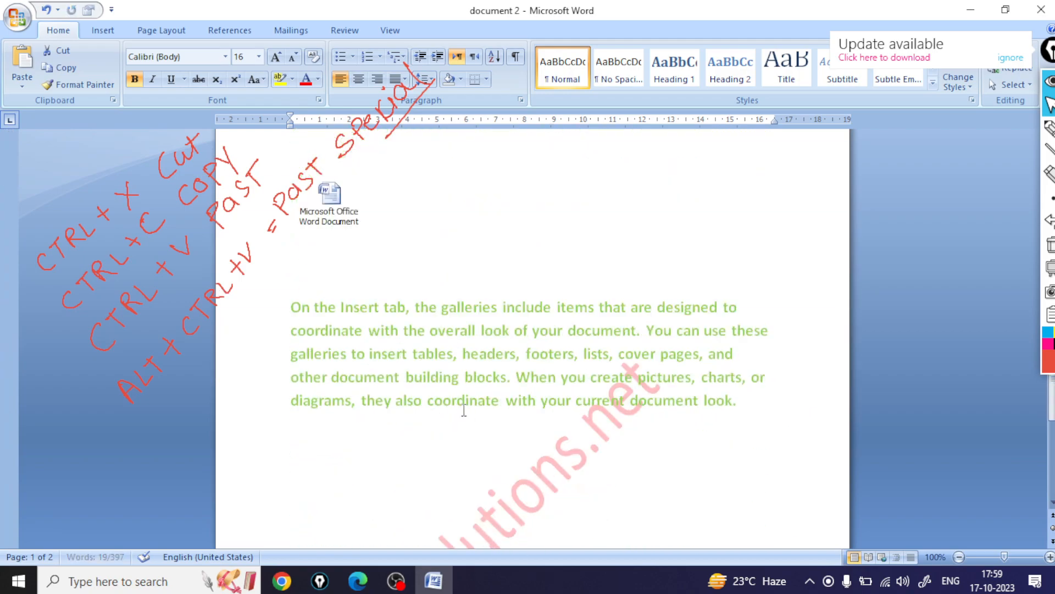
{"action": "triple_click", "coordinate": [464, 409]}
{"action": "left_click", "coordinate": [476, 442]}
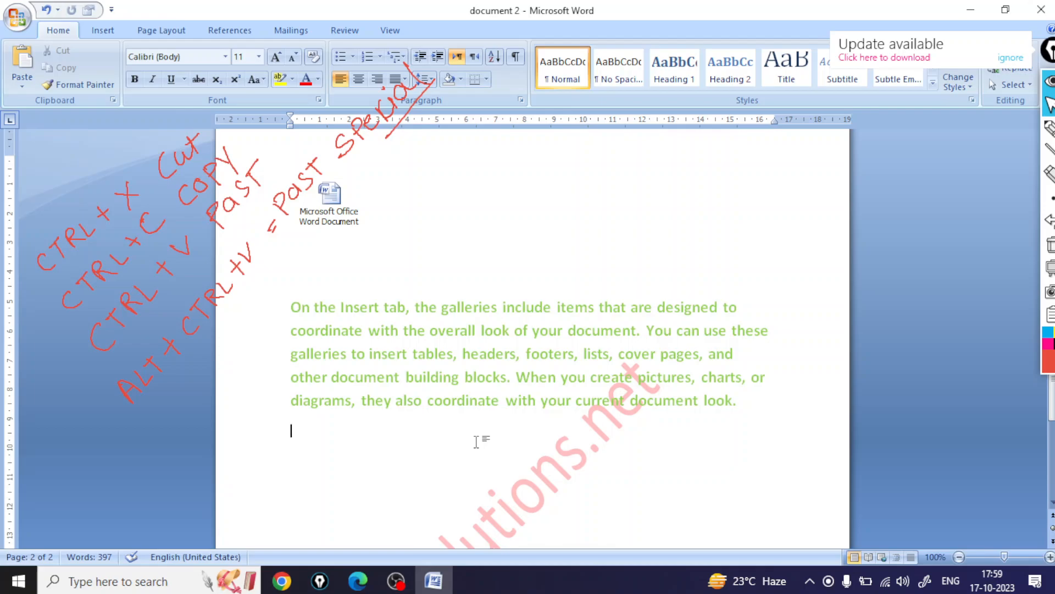
{"action": "right_click", "coordinate": [476, 442]}
{"action": "left_click", "coordinate": [426, 432]}
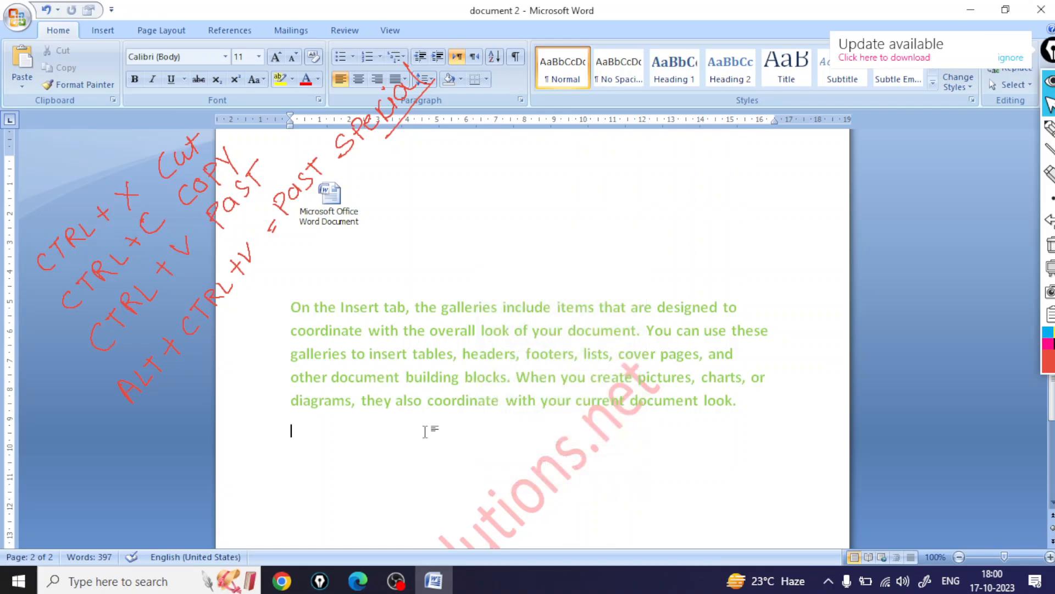
Save document 2 to try refreshing the green linked paragraph below the Word document icon.
{"action": "triple_click", "coordinate": [485, 411]}
{"action": "left_click", "coordinate": [529, 460]}
{"action": "triple_click", "coordinate": [674, 415]}
{"action": "left_click", "coordinate": [665, 441]}
{"action": "key", "text": "ctrl+s"}
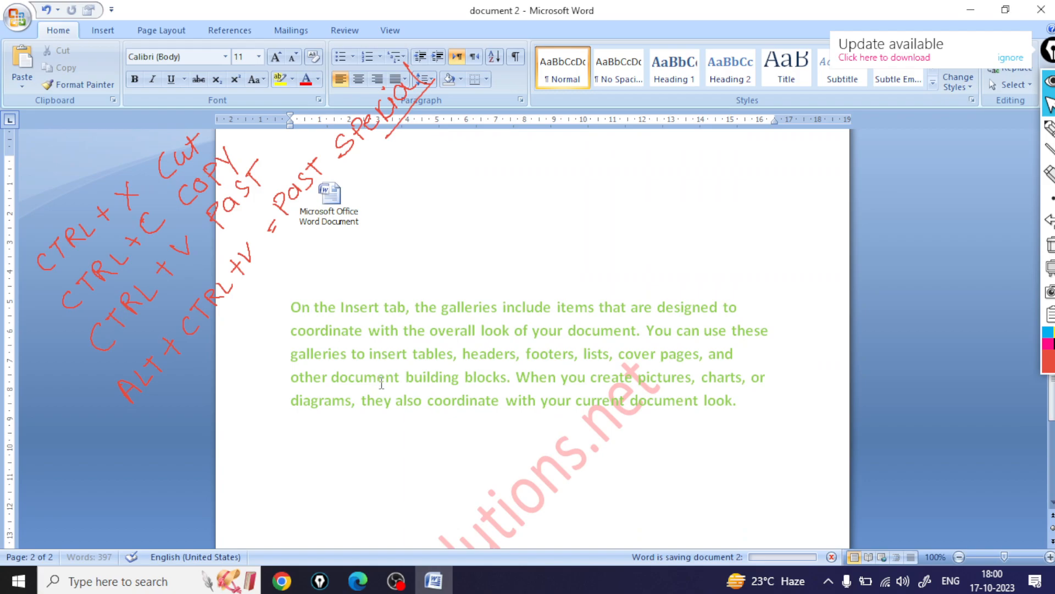
{"action": "triple_click", "coordinate": [387, 384]}
{"action": "left_click", "coordinate": [573, 429]}
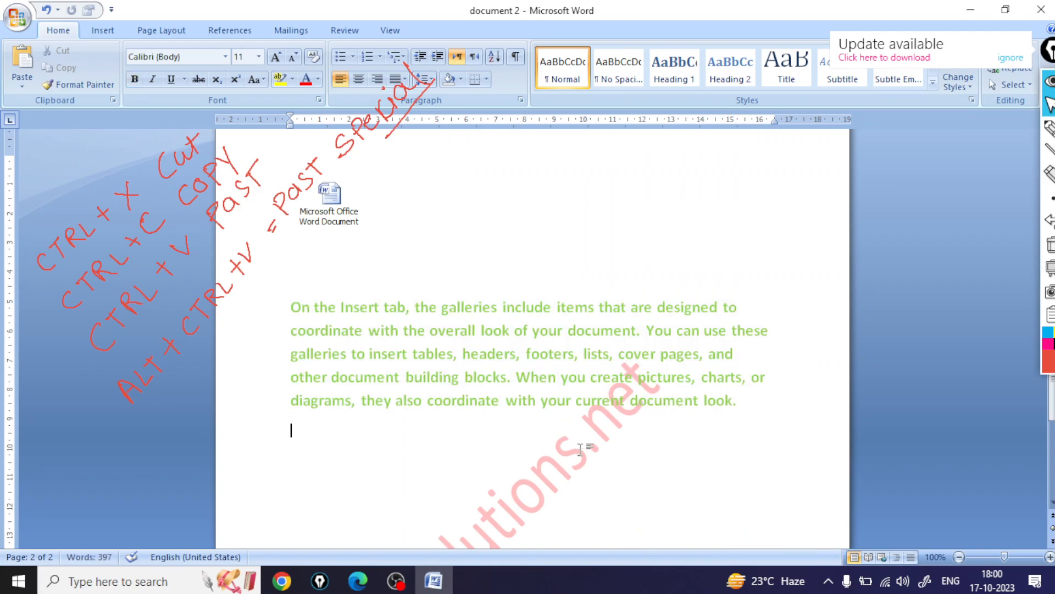
Close document 2 and clear the handwritten shortcut annotations from the screen.
{"action": "scroll", "coordinate": [647, 460], "scroll_direction": "up", "scroll_amount": 2}
{"action": "left_click_drag", "start_coordinate": [781, 471], "coordinate": [364, 405]}
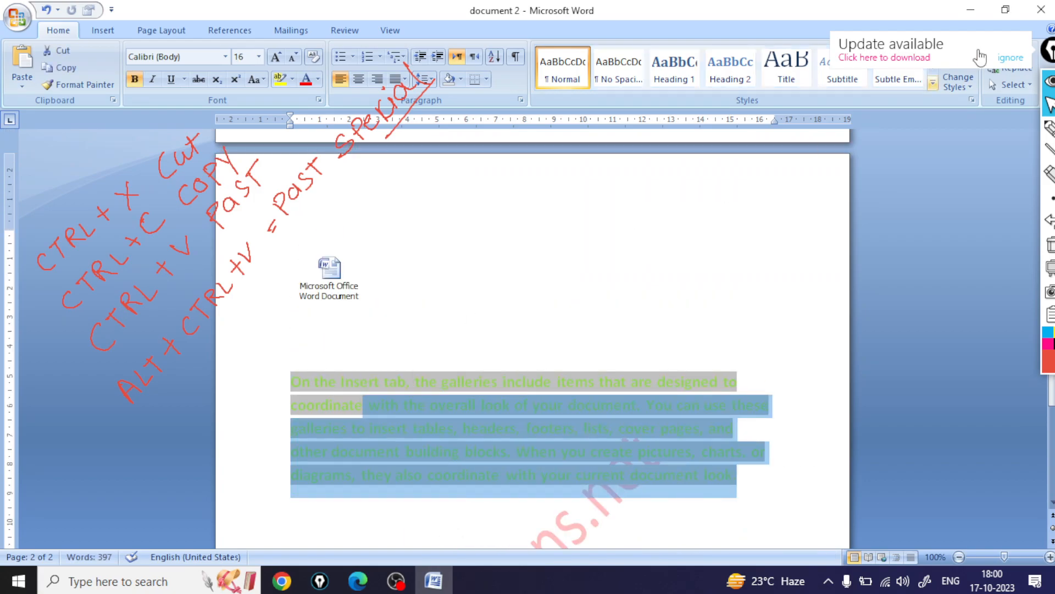
{"action": "left_click", "coordinate": [1042, 10]}
{"action": "left_click", "coordinate": [543, 336]}
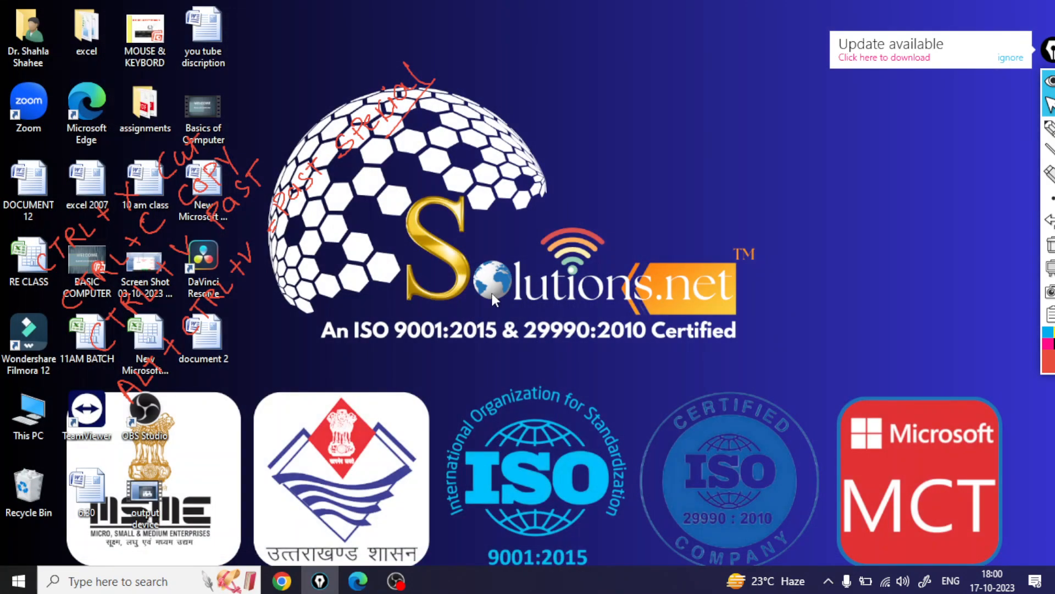
{"action": "left_click", "coordinate": [1049, 245]}
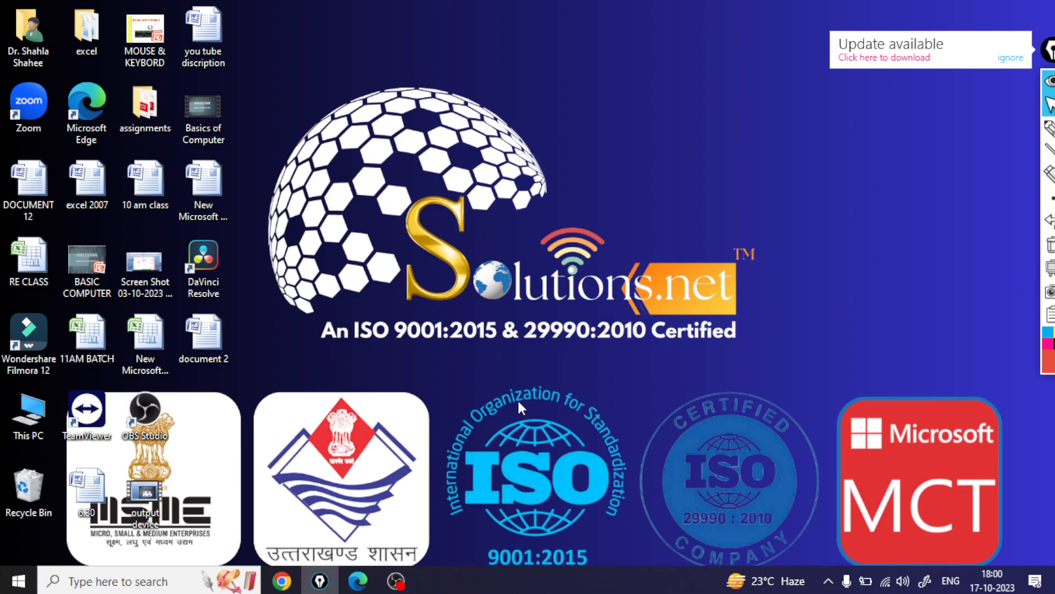
Launch Word with the winword run command and generate sample paragraphs in the blank document with =rand().
{"action": "key", "text": "super+r"}
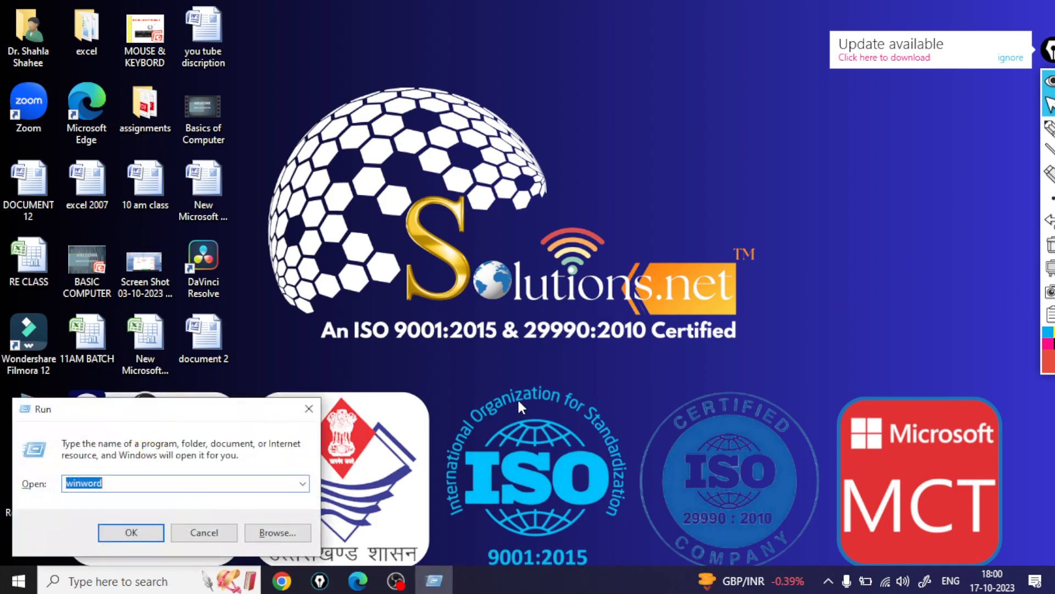
{"action": "left_click", "coordinate": [146, 533]}
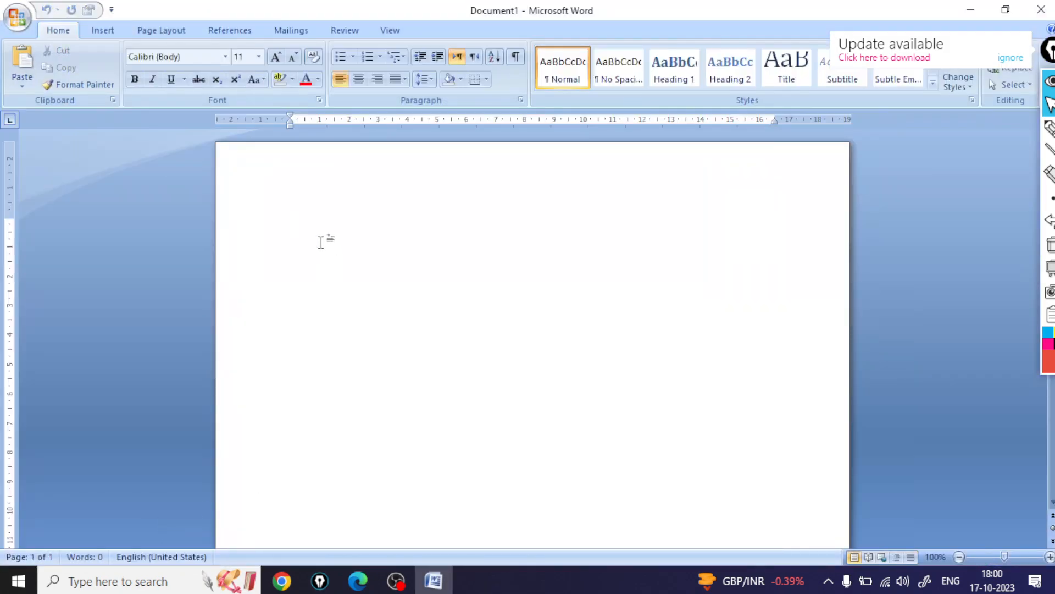
{"action": "type", "text": "=ra"}
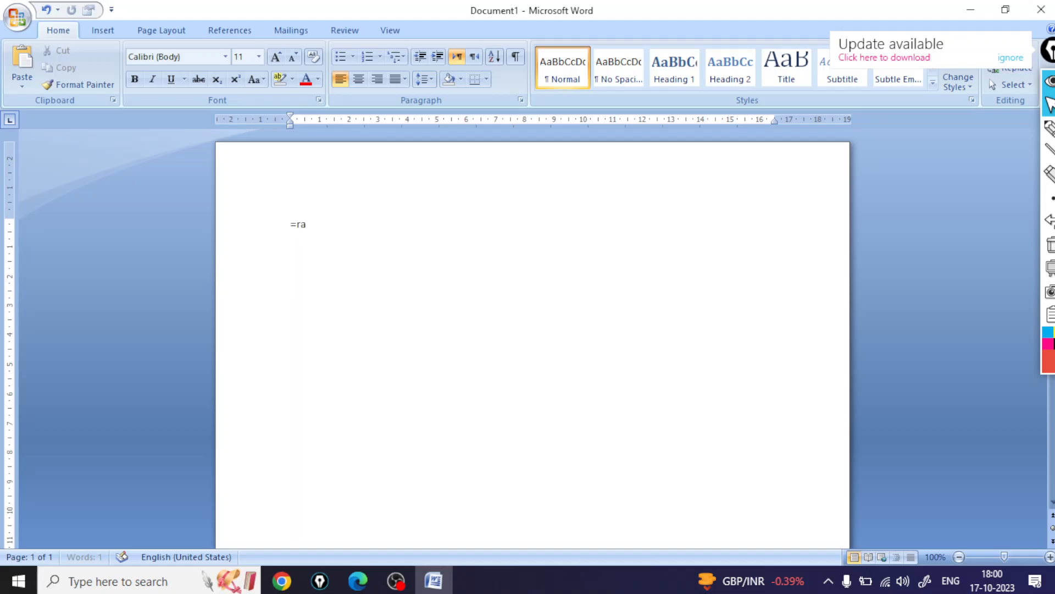
{"action": "type", "text": "nd()"}
{"action": "key", "text": "Return"}
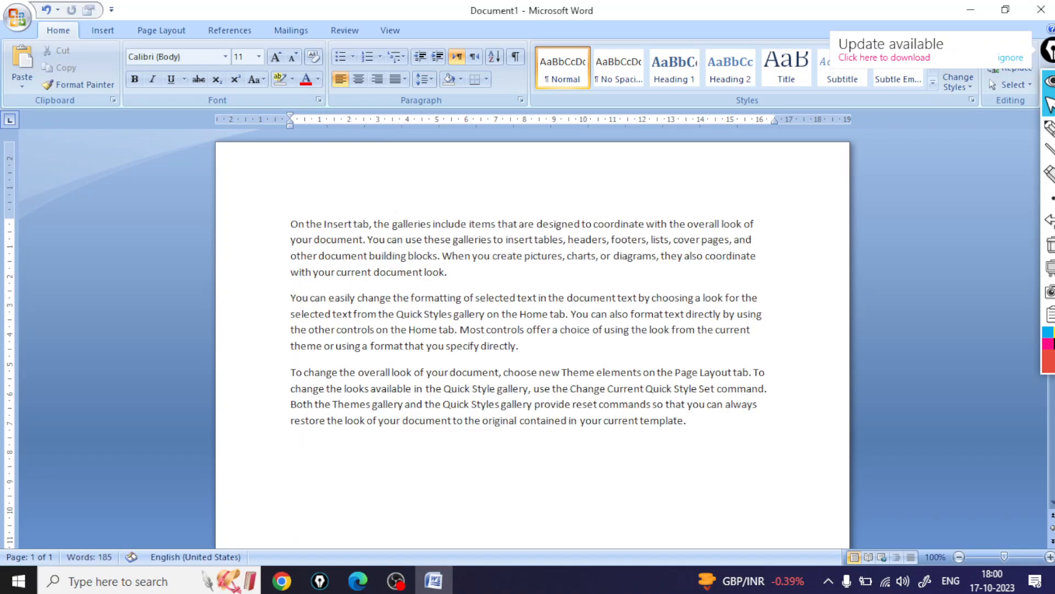
Format the opening paragraph of the new document with red font colour and size 16.
{"action": "left_click_drag", "start_coordinate": [447, 272], "coordinate": [388, 276]}
{"action": "triple_click", "coordinate": [388, 277]}
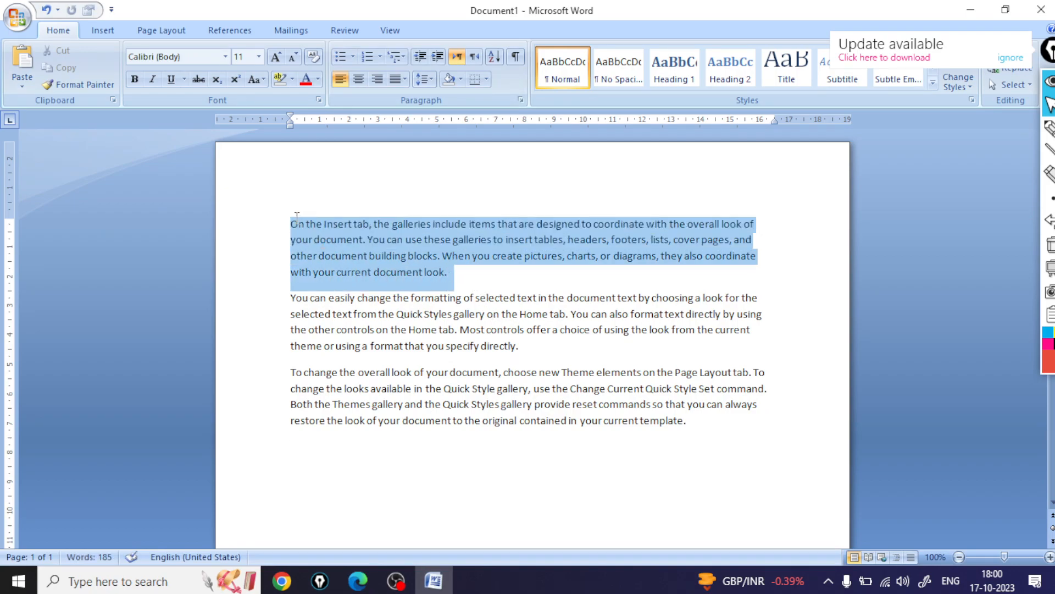
{"action": "left_click", "coordinate": [306, 78]}
{"action": "left_click", "coordinate": [426, 329]}
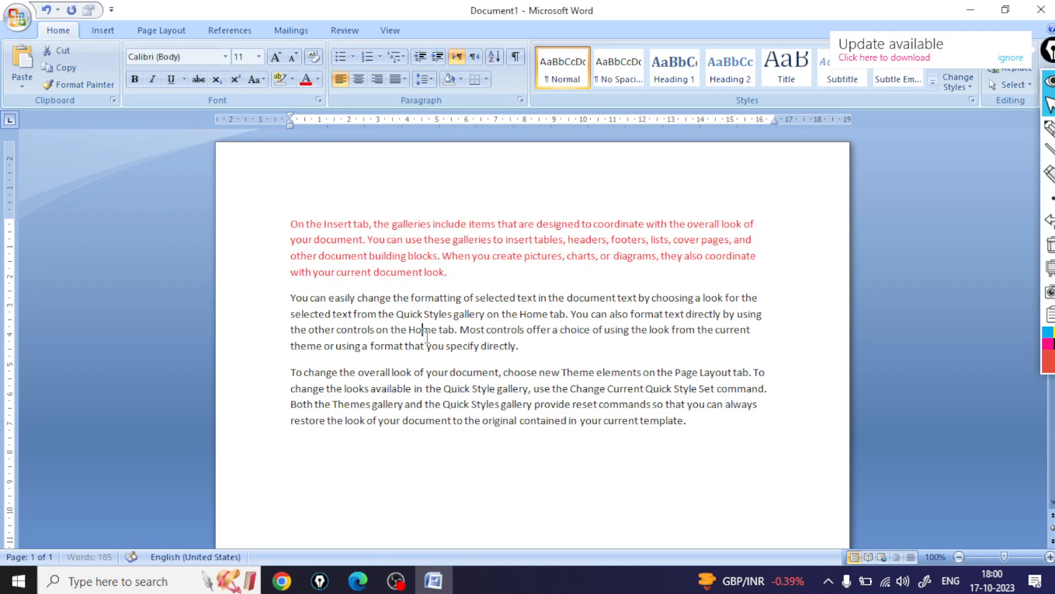
{"action": "left_click_drag", "start_coordinate": [448, 273], "coordinate": [268, 226]}
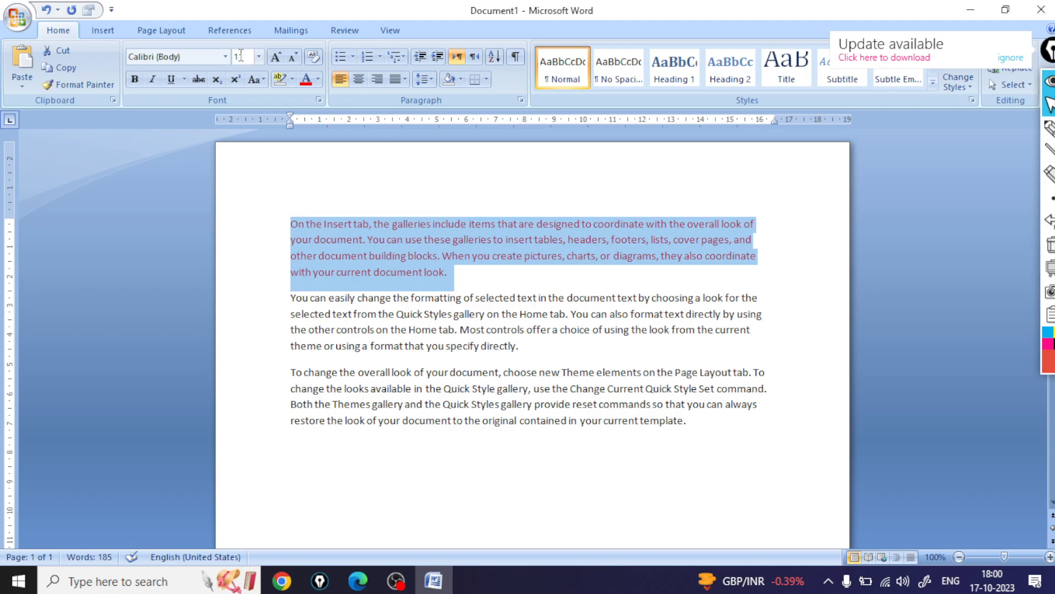
{"action": "left_click", "coordinate": [276, 56]}
{"action": "left_click", "coordinate": [276, 56]}
{"action": "left_click", "coordinate": [276, 57]}
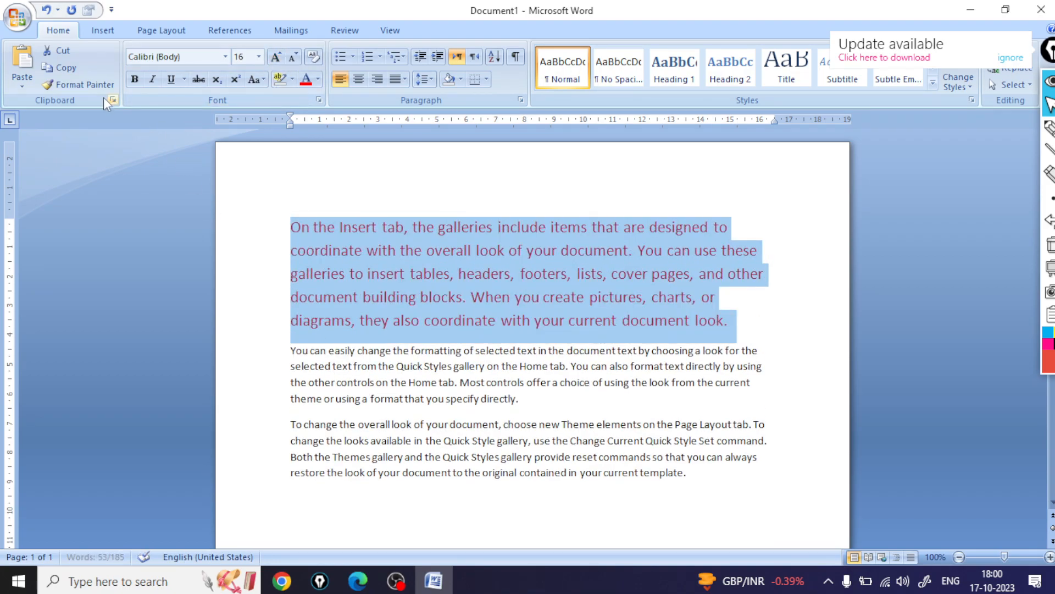
{"action": "left_click", "coordinate": [293, 500]}
{"action": "left_click", "coordinate": [26, 87]}
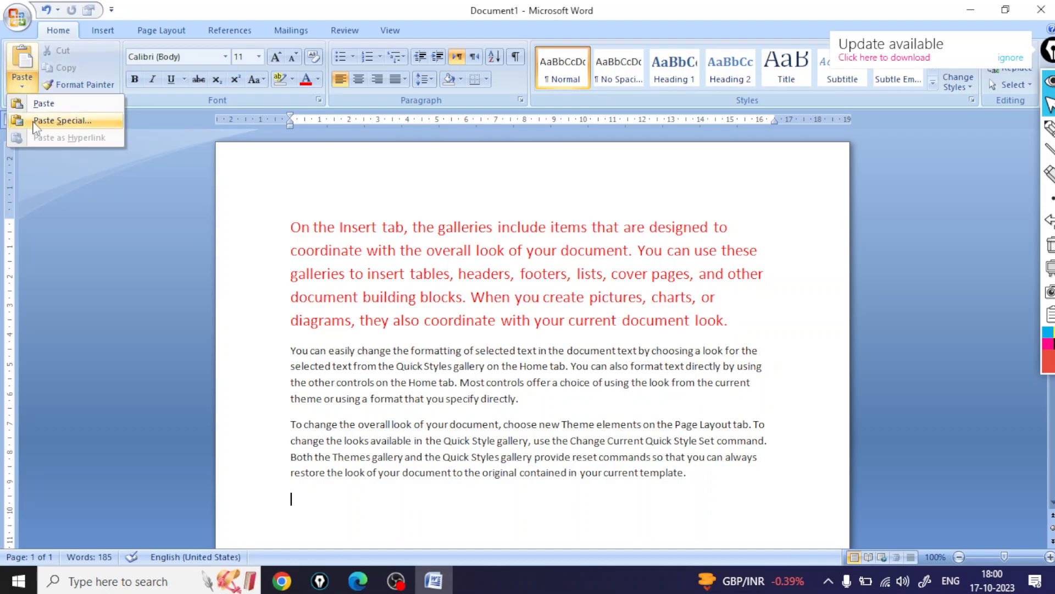
{"action": "left_click", "coordinate": [60, 121]}
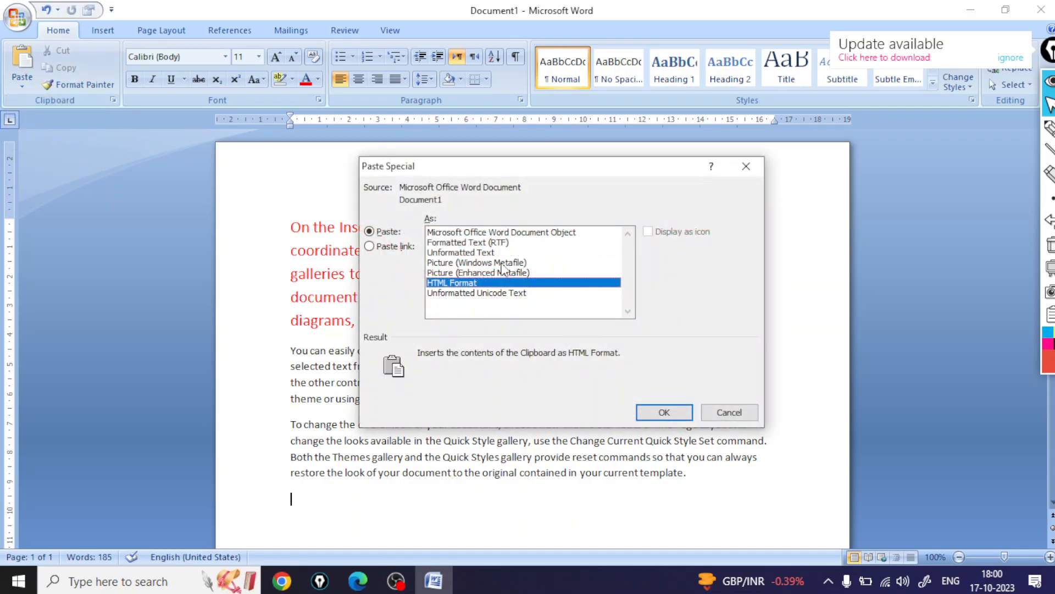
{"action": "left_click", "coordinate": [746, 166]}
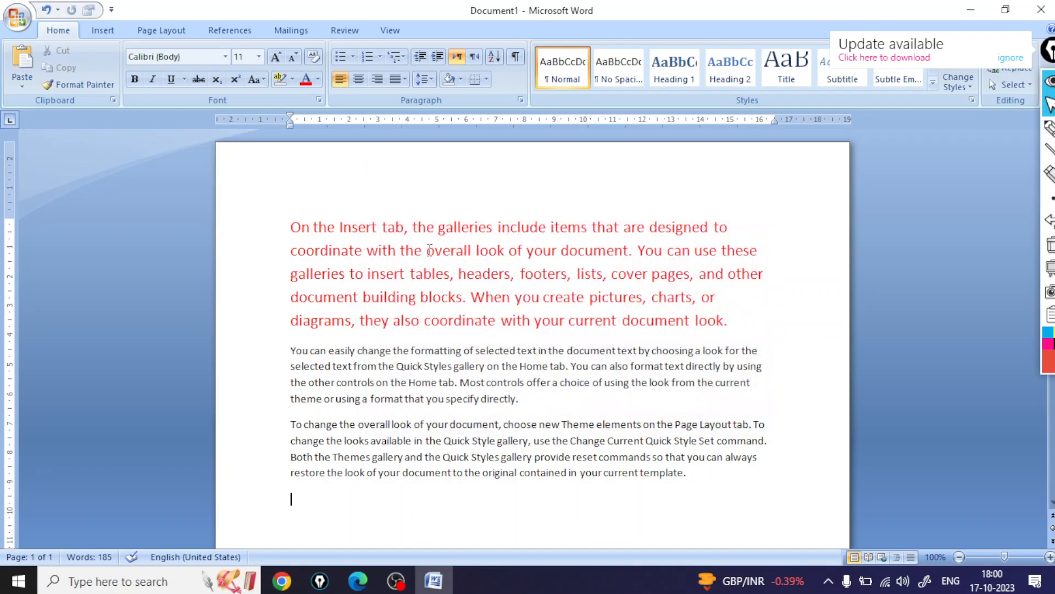
Save the new document to the Desktop as a Word Document named "document 16".
{"action": "key", "text": "ctrl+s"}
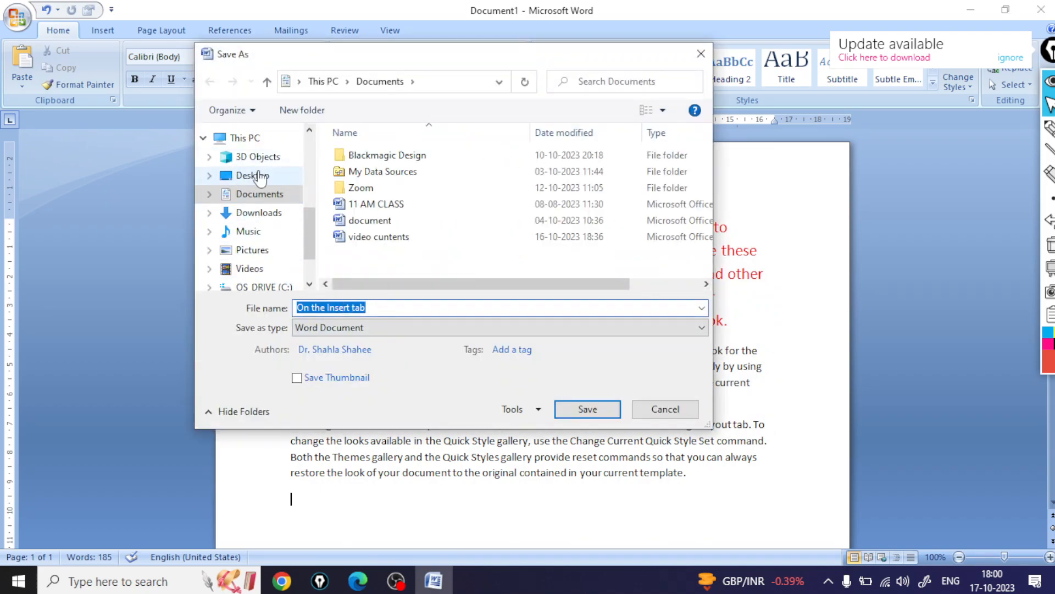
{"action": "left_click", "coordinate": [256, 176]}
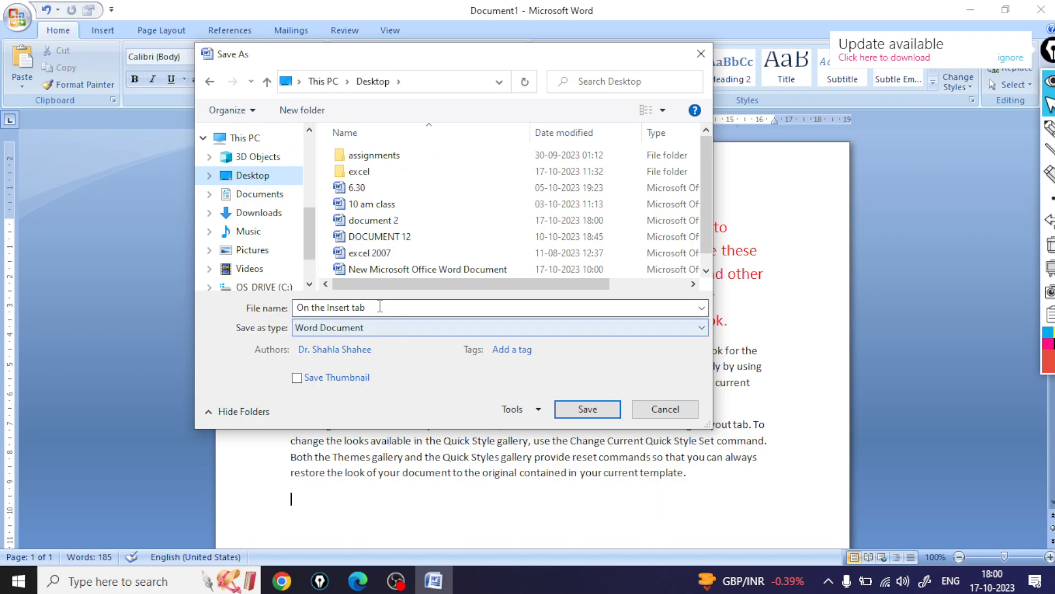
{"action": "left_click", "coordinate": [315, 308]}
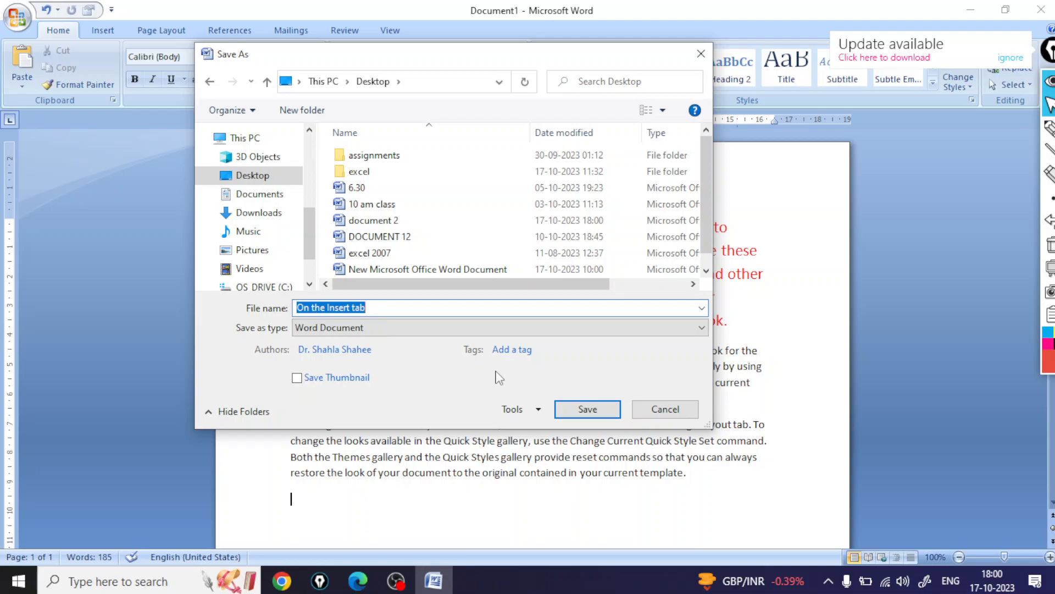
{"action": "type", "text": "document"}
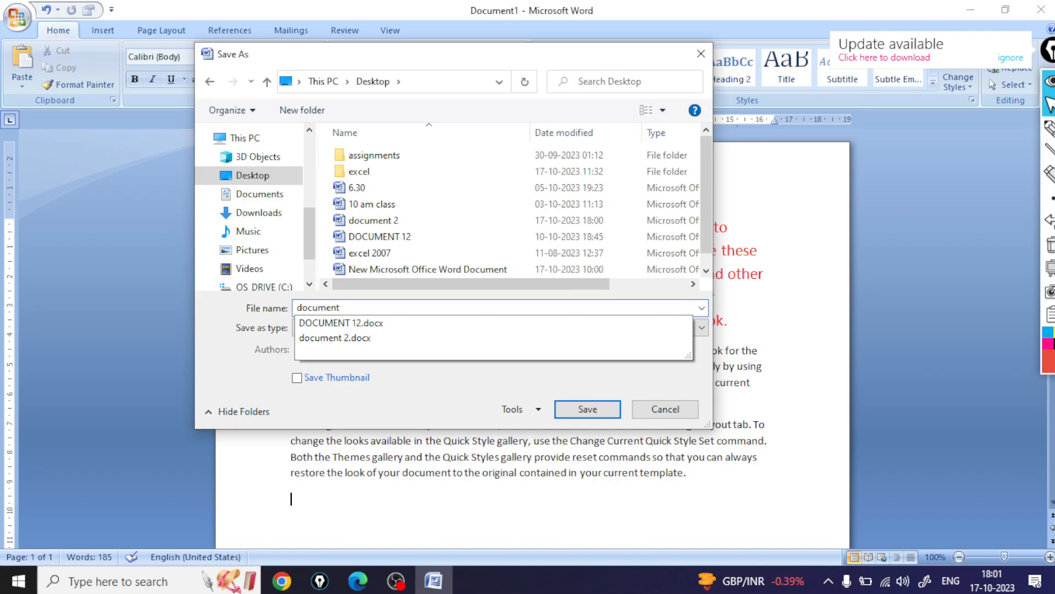
{"action": "type", "text": " 12"}
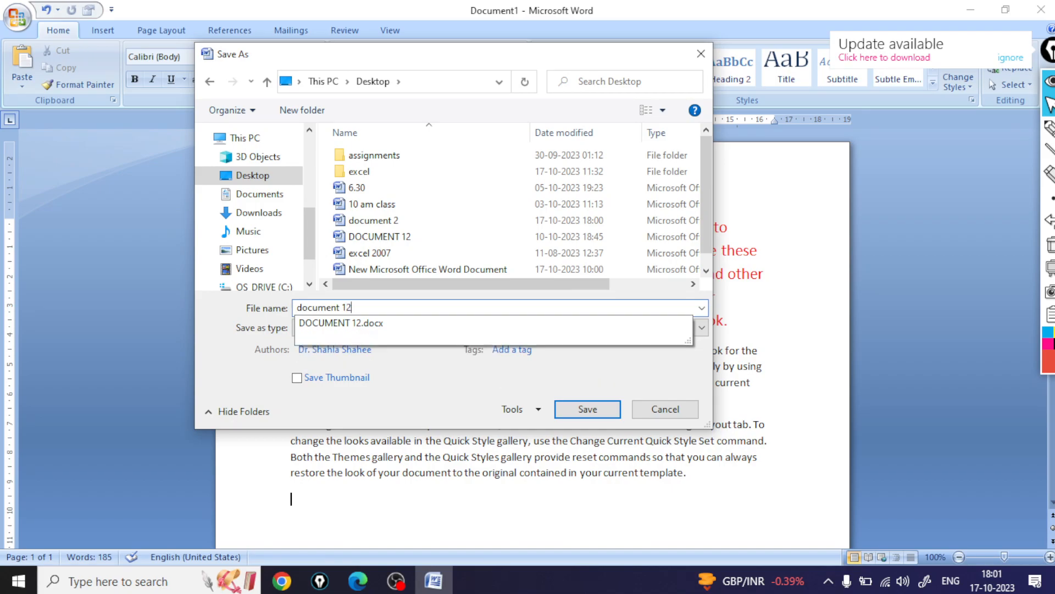
{"action": "left_click", "coordinate": [589, 418]}
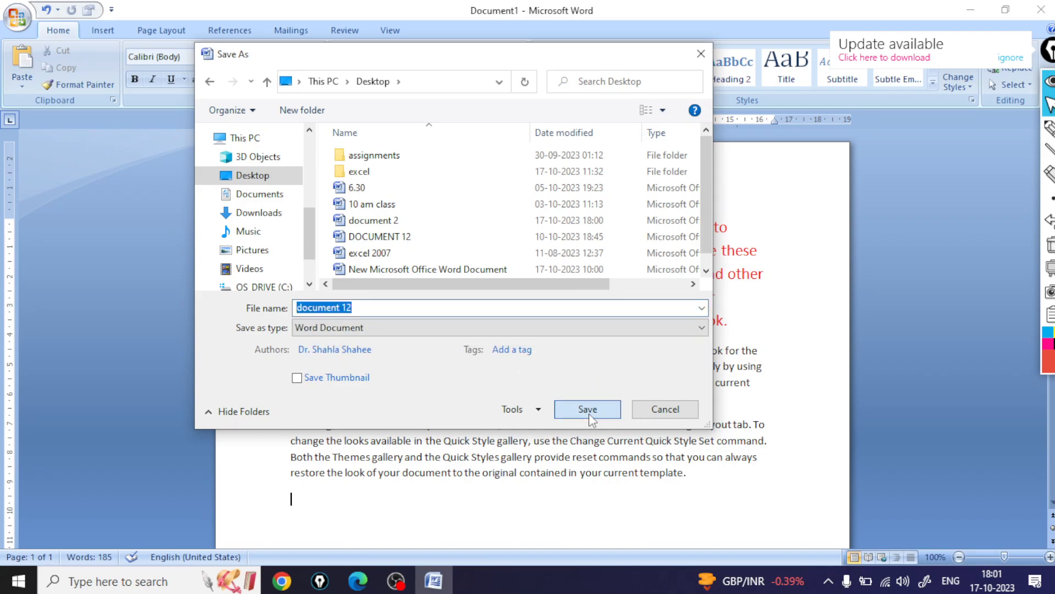
{"action": "left_click", "coordinate": [573, 322]}
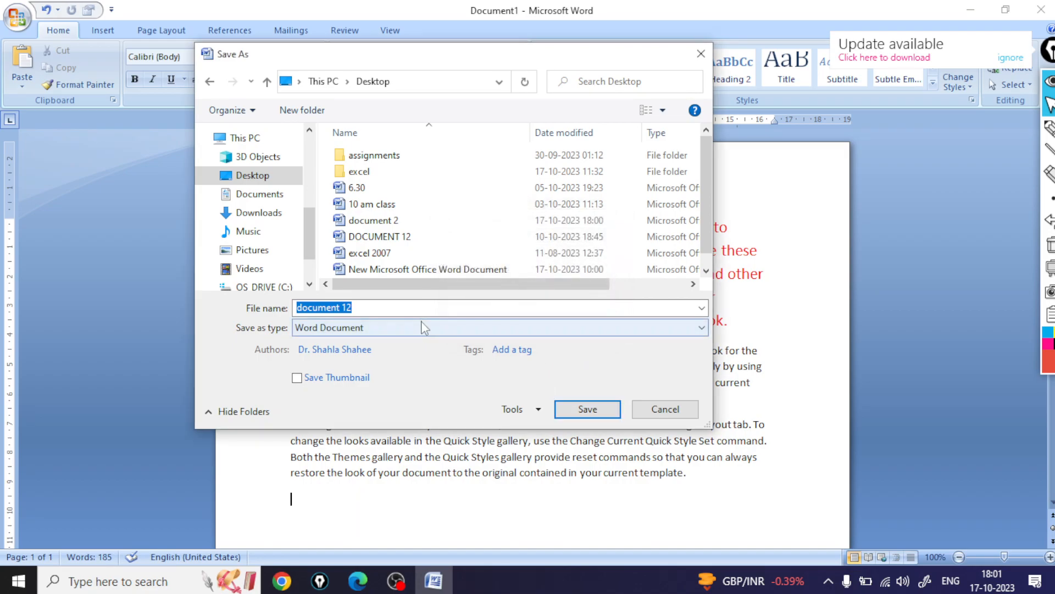
{"action": "left_click", "coordinate": [358, 306]}
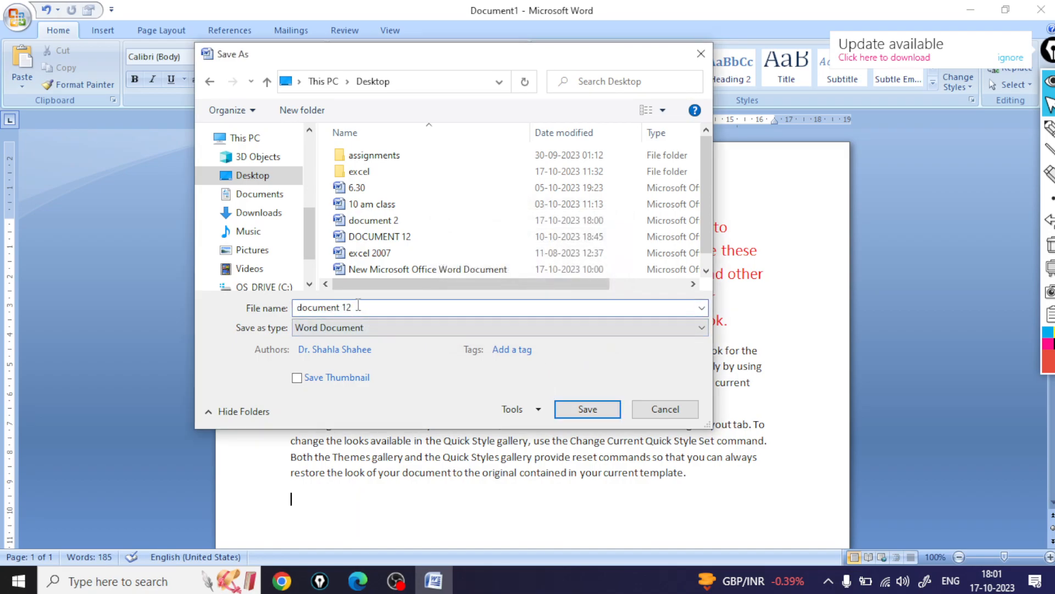
{"action": "key", "text": "BackSpace"}
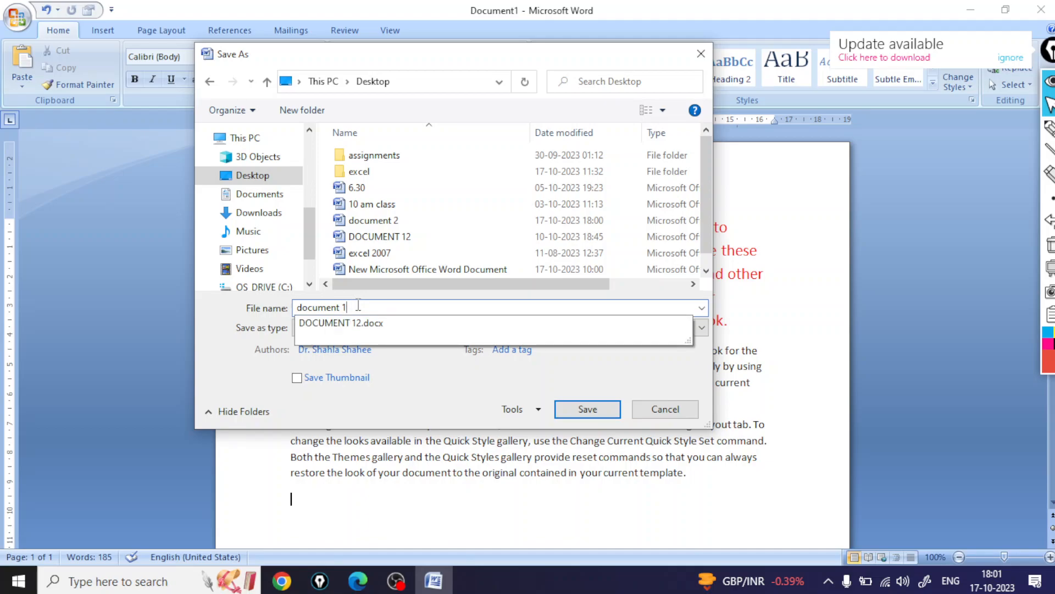
{"action": "type", "text": "6"}
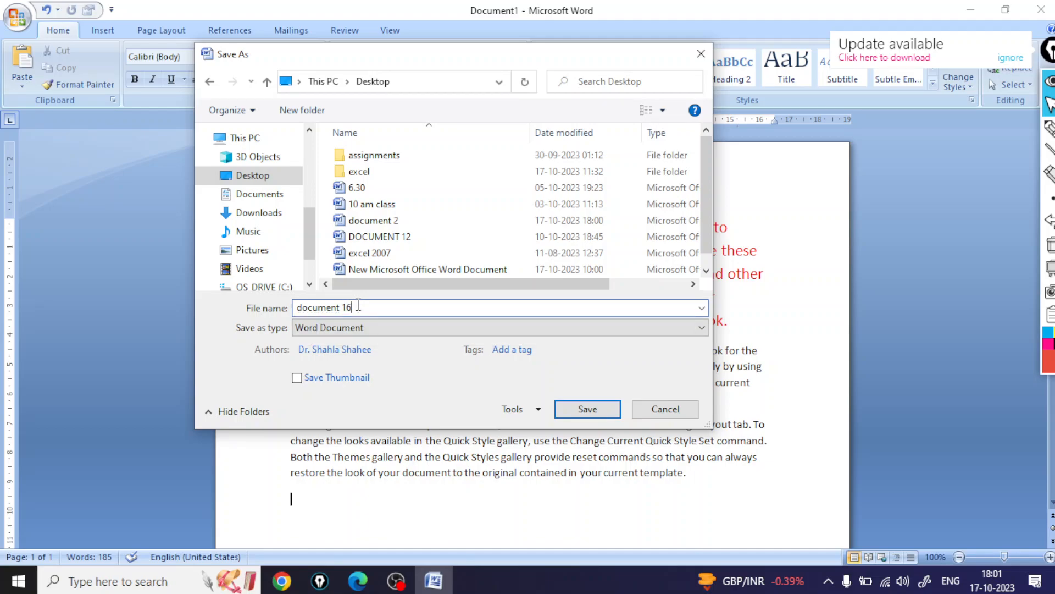
{"action": "left_click", "coordinate": [584, 410]}
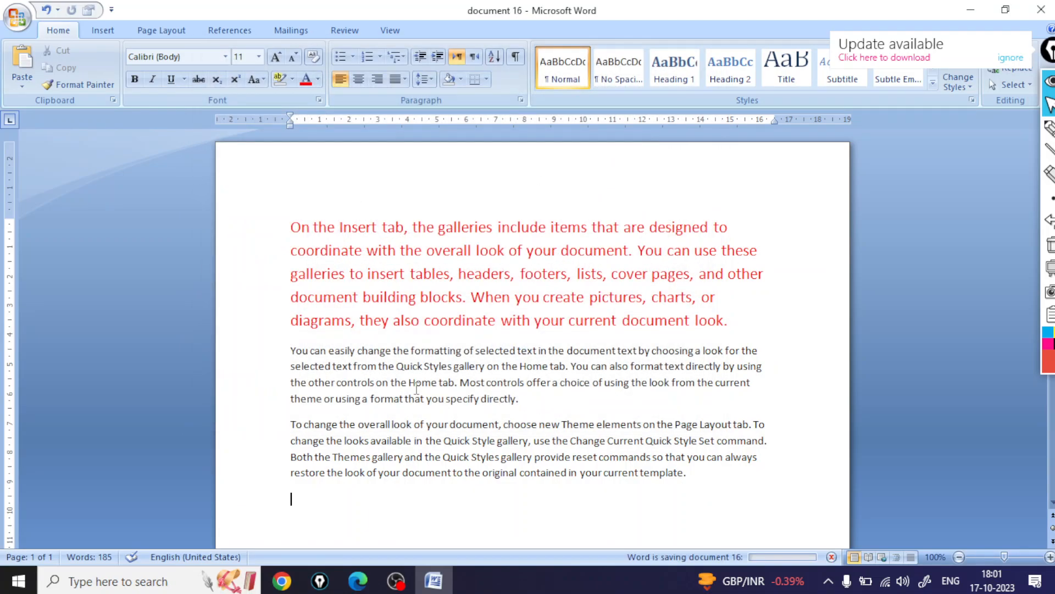
Copy the whole red opening paragraph of document 16.
{"action": "left_click_drag", "start_coordinate": [449, 320], "coordinate": [301, 263]}
{"action": "left_click", "coordinate": [307, 251]}
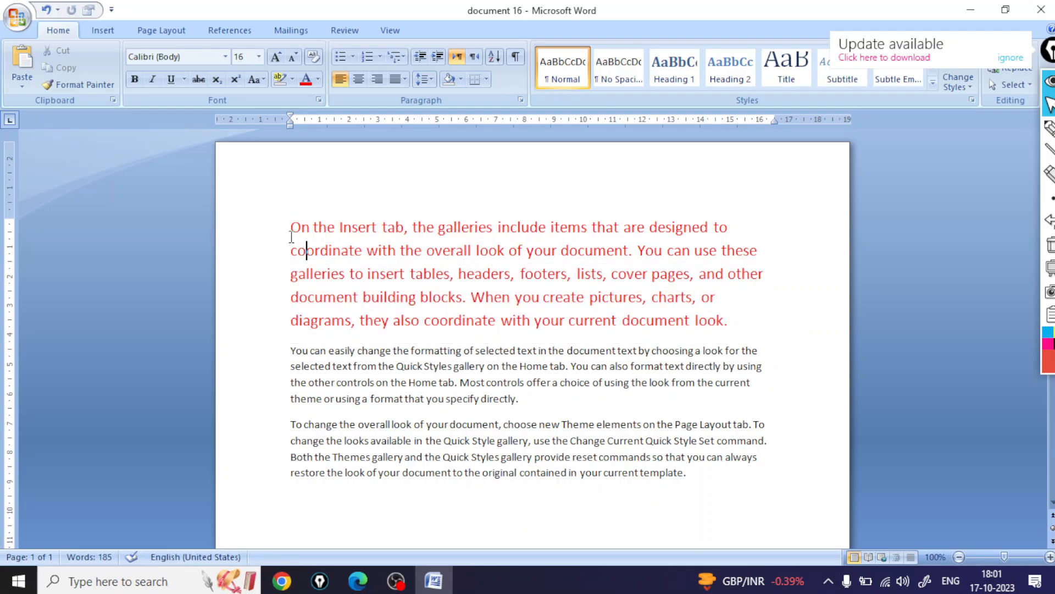
{"action": "left_click_drag", "start_coordinate": [292, 225], "coordinate": [744, 323]}
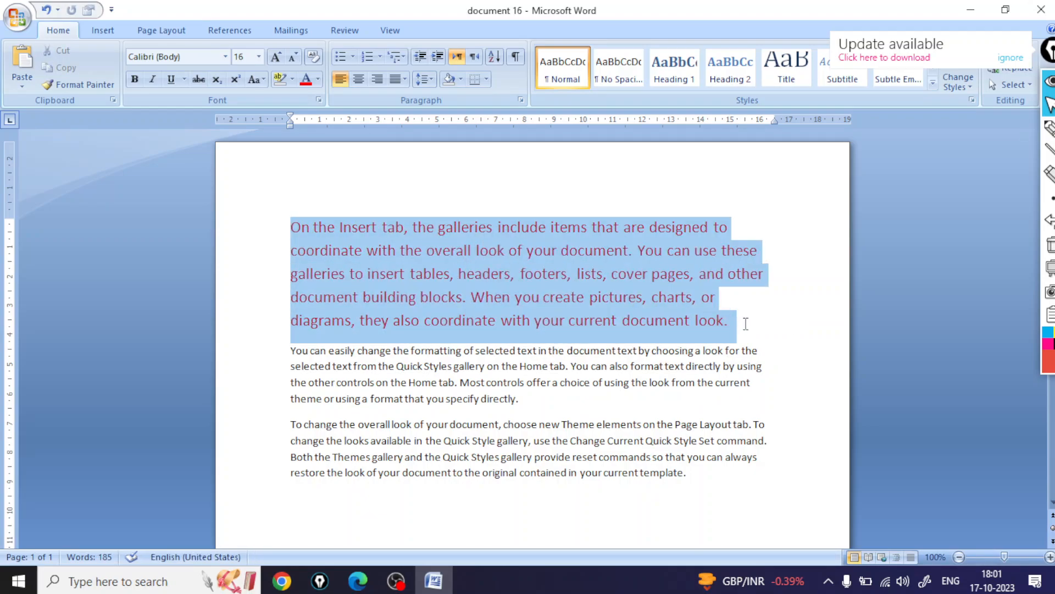
{"action": "left_click", "coordinate": [70, 67]}
{"action": "left_click", "coordinate": [21, 83]}
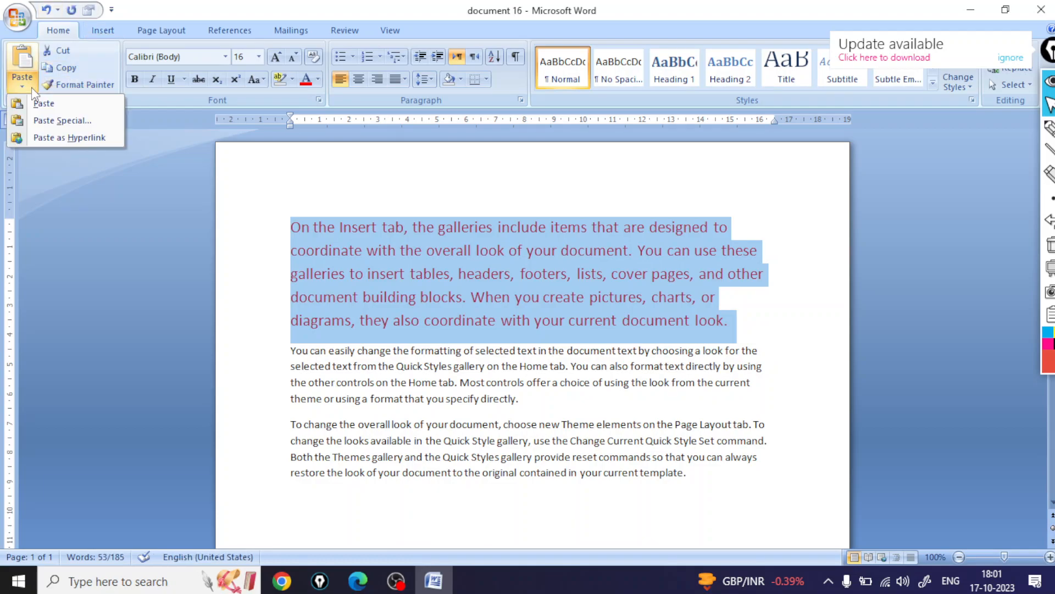
{"action": "left_click", "coordinate": [57, 121]}
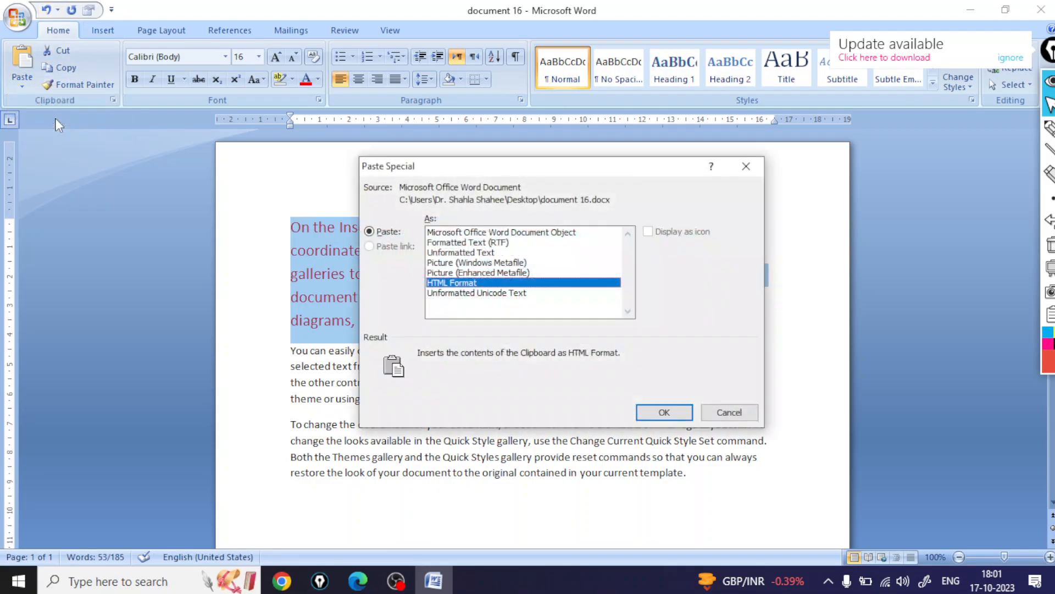
{"action": "left_click", "coordinate": [761, 166]}
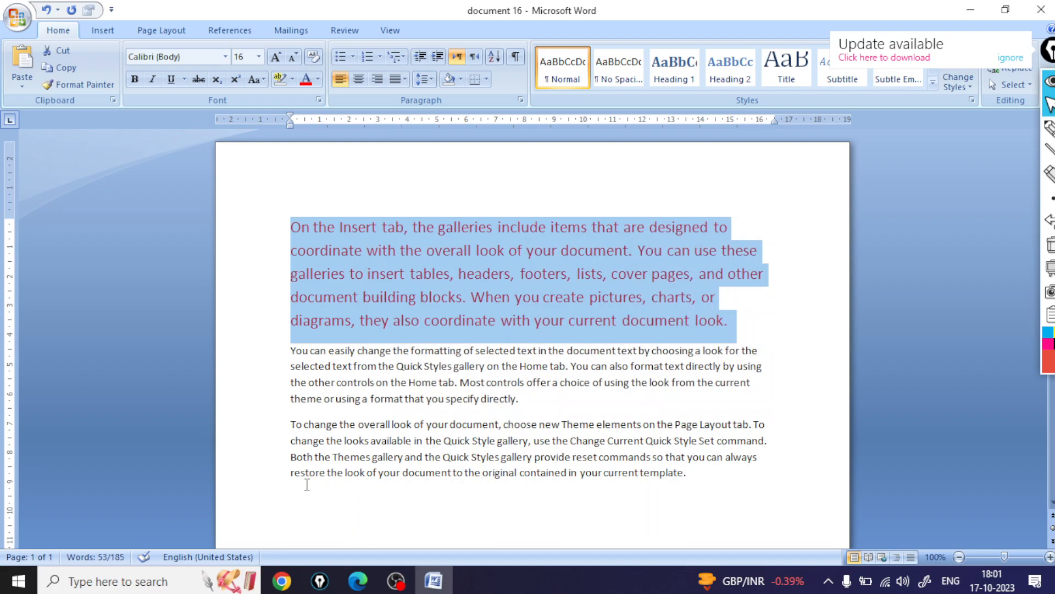
Use Paste Special to insert the copied paragraph below the sample text as a Word Hyperlink paste link.
{"action": "left_click", "coordinate": [304, 498]}
{"action": "left_click", "coordinate": [21, 79]}
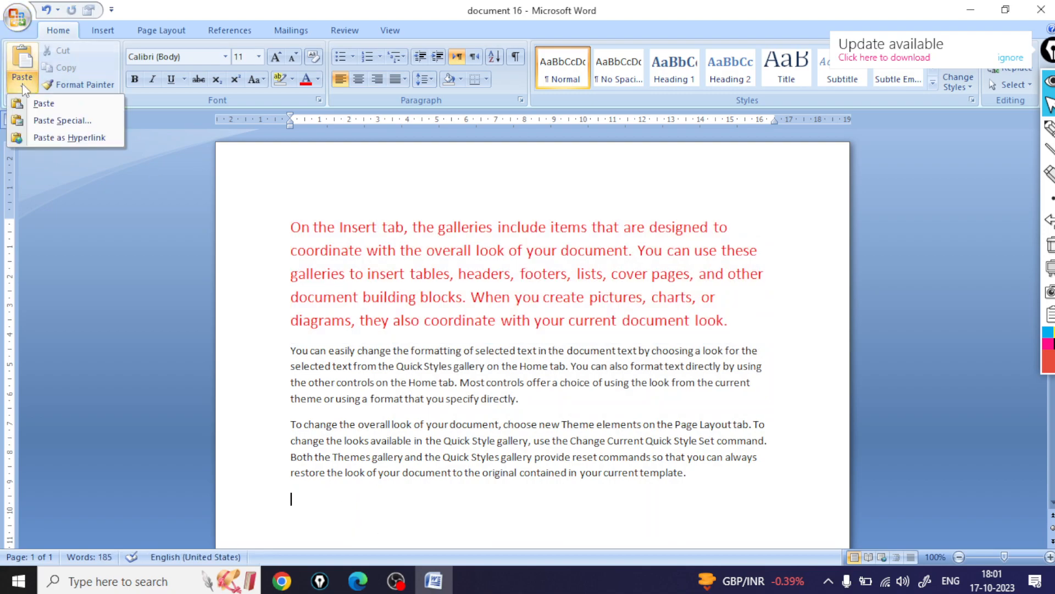
{"action": "left_click", "coordinate": [55, 120]}
{"action": "left_click", "coordinate": [369, 246]}
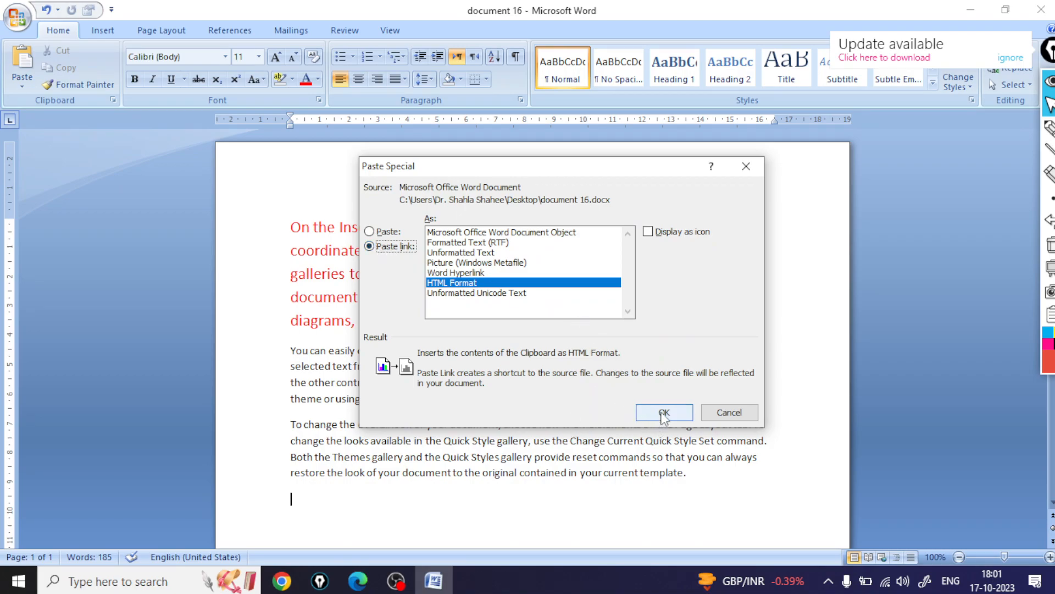
{"action": "left_click", "coordinate": [460, 273]}
{"action": "left_click", "coordinate": [690, 416]}
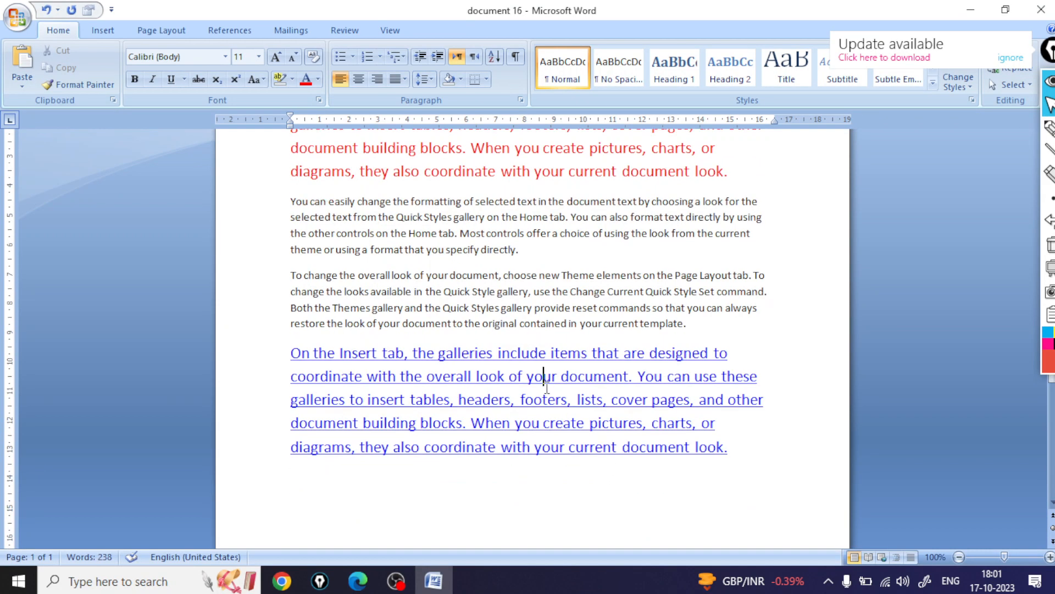
{"action": "left_click_drag", "start_coordinate": [753, 448], "coordinate": [282, 356]}
{"action": "left_click", "coordinate": [459, 522]}
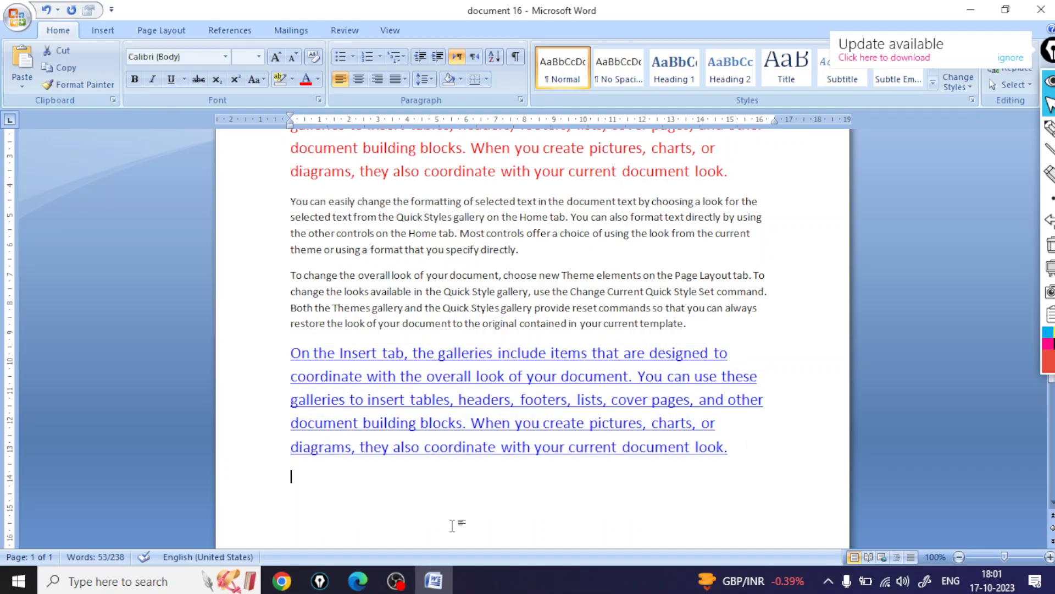
{"action": "left_click", "coordinate": [531, 529]}
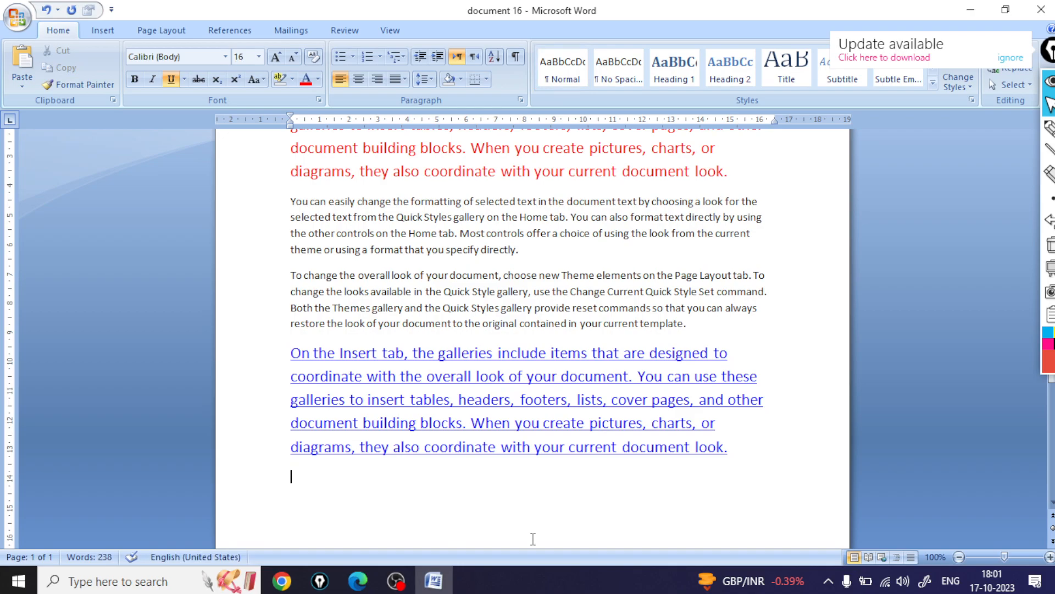
Copy the whole red opening paragraph and place the cursor on the empty line below its hyperlink copy.
{"action": "scroll", "coordinate": [497, 443], "scroll_direction": "up", "scroll_amount": 1}
{"action": "scroll", "coordinate": [497, 442], "scroll_direction": "up", "scroll_amount": 2}
{"action": "left_click_drag", "start_coordinate": [746, 285], "coordinate": [290, 189]}
{"action": "left_click", "coordinate": [78, 67]}
{"action": "scroll", "coordinate": [295, 325], "scroll_direction": "down", "scroll_amount": 7}
{"action": "left_click", "coordinate": [292, 328]}
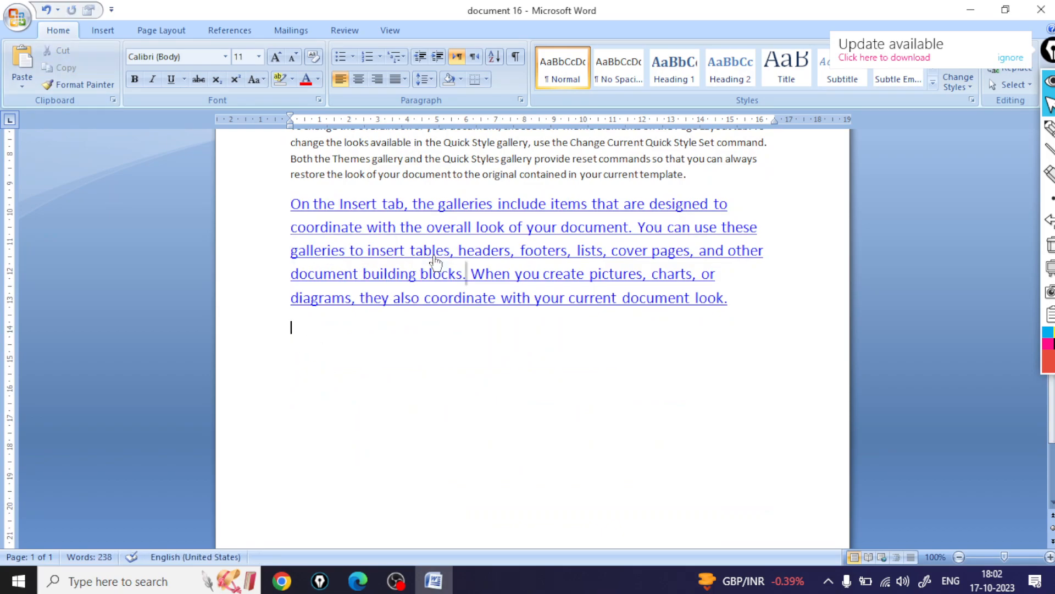
Follow the pasted hyperlink paragraph to its source twice and return to the end of the text.
{"action": "left_click", "coordinate": [436, 263], "text": "ctrl"}
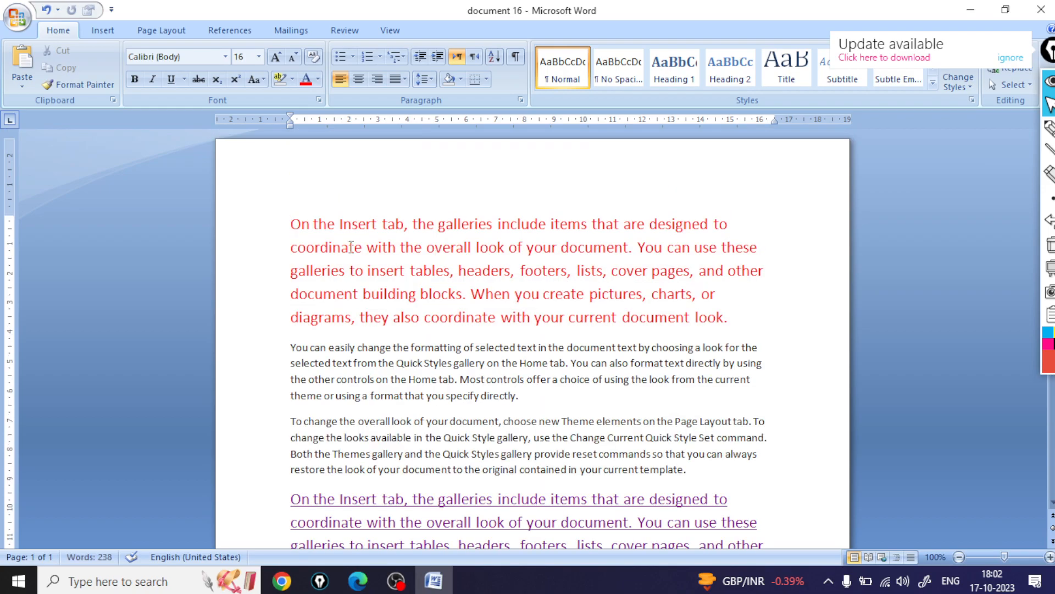
{"action": "scroll", "coordinate": [350, 247], "scroll_direction": "down", "scroll_amount": 7}
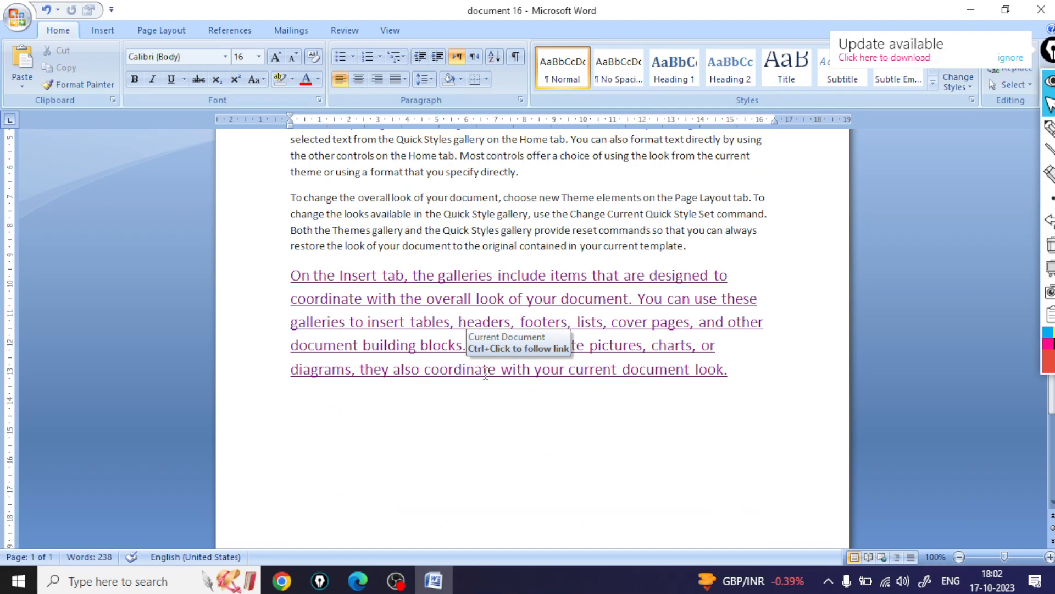
{"action": "left_click", "coordinate": [486, 375], "text": "ctrl"}
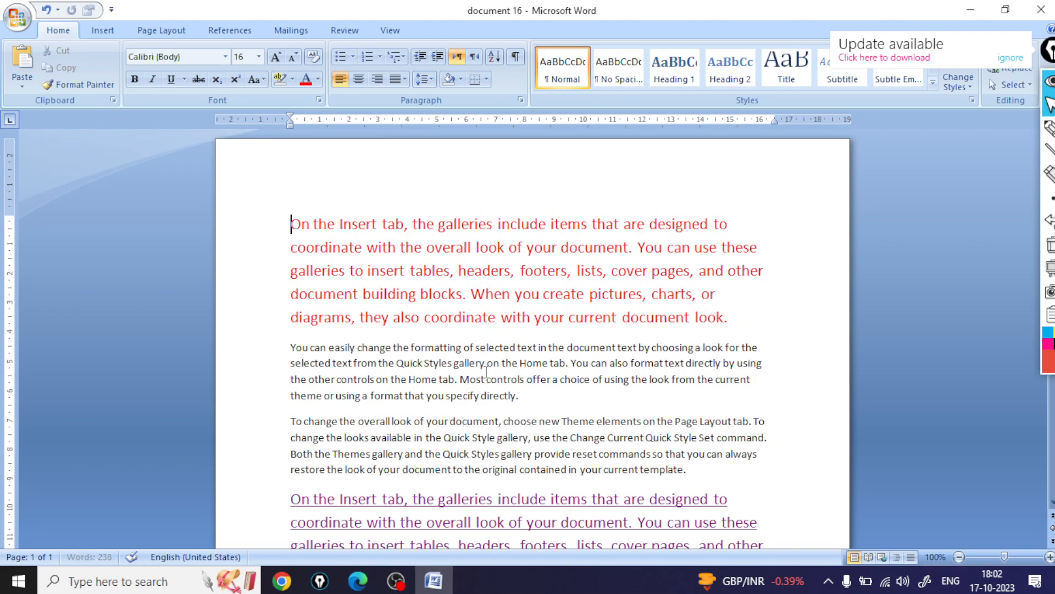
{"action": "scroll", "coordinate": [443, 256], "scroll_direction": "down", "scroll_amount": 8}
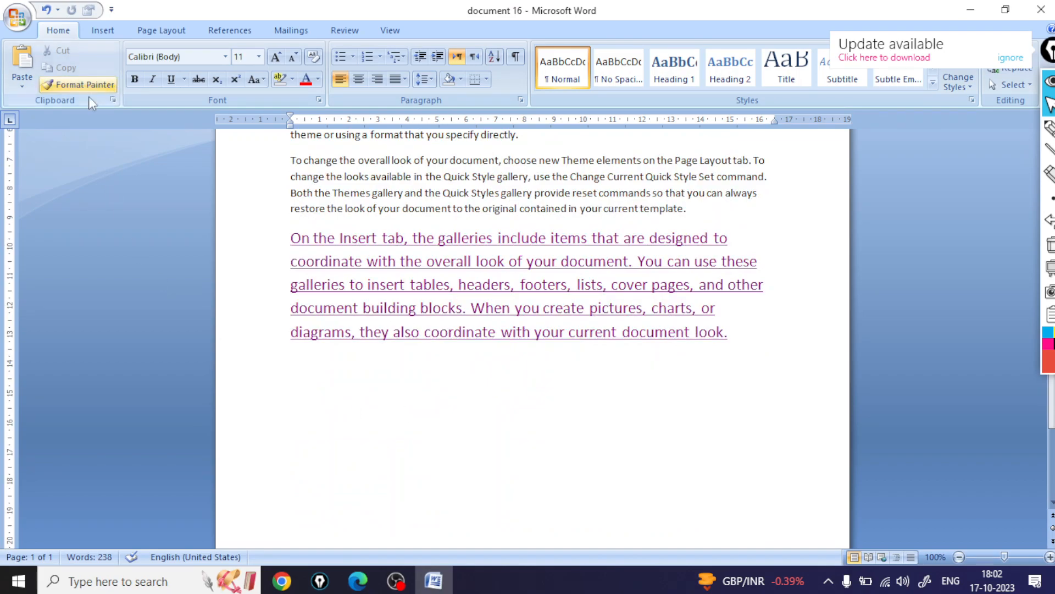
Use Paste Special to insert the copied paragraph below the hyperlink copy as an HTML Format paste link.
{"action": "left_click", "coordinate": [22, 87]}
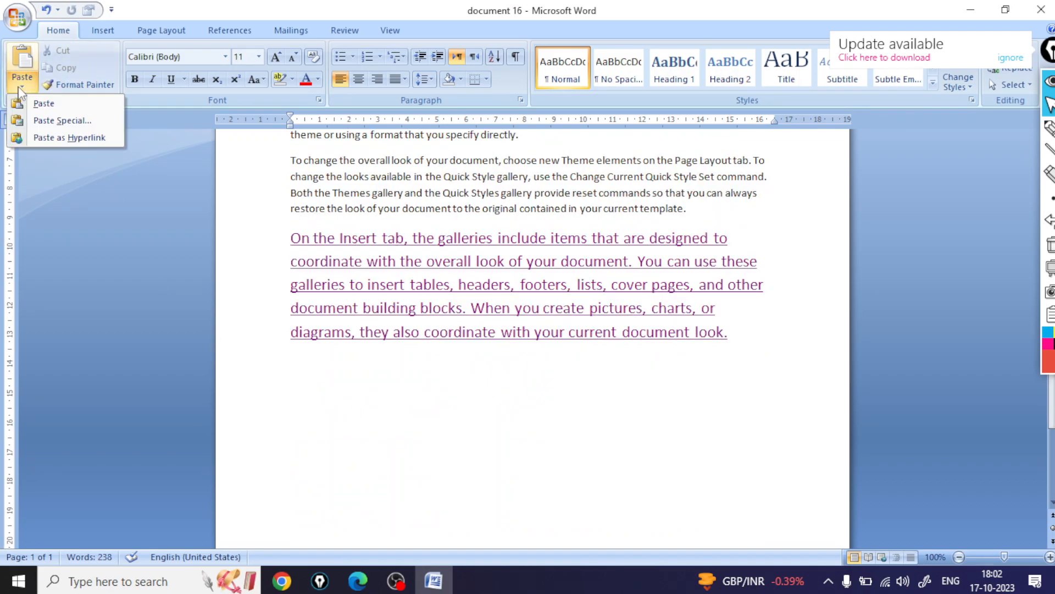
{"action": "left_click", "coordinate": [53, 121]}
{"action": "left_click", "coordinate": [370, 245]}
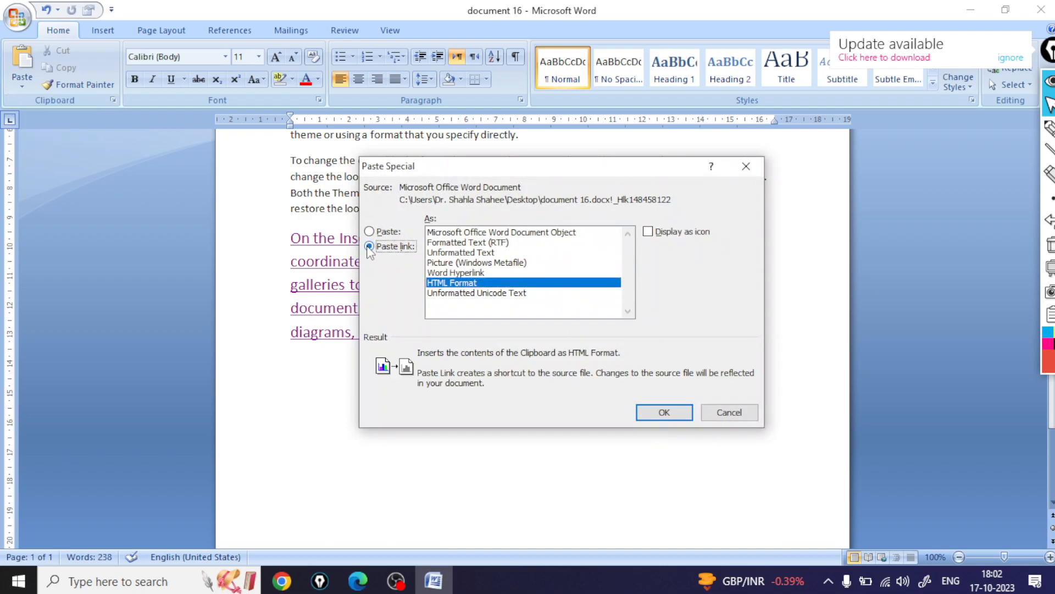
{"action": "left_click", "coordinate": [652, 413]}
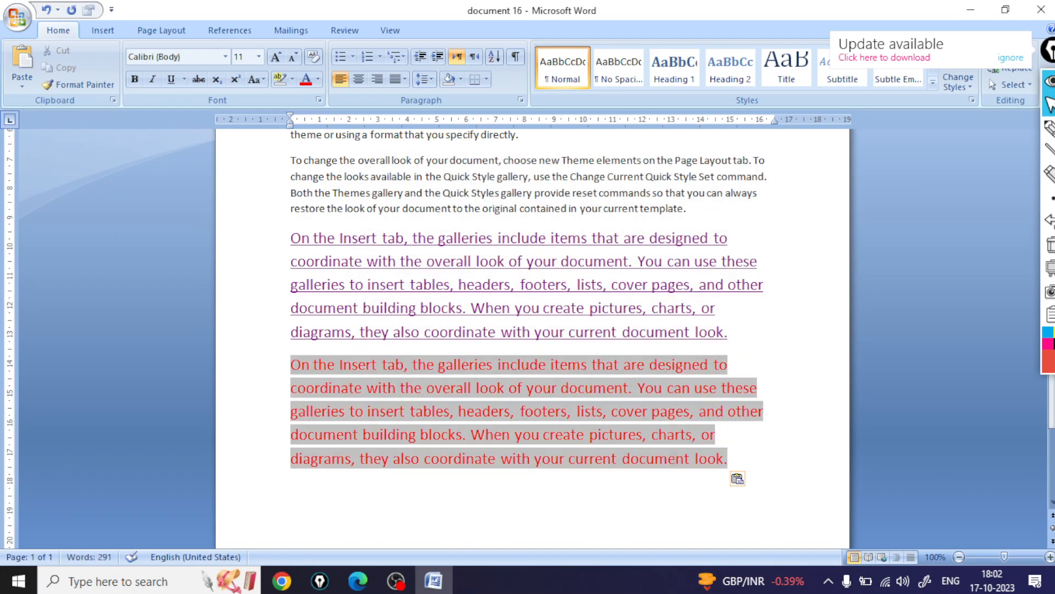
{"action": "left_click", "coordinate": [692, 462]}
{"action": "left_click", "coordinate": [712, 307]}
Change the font colour of the opening paragraph's last line to green.
{"action": "scroll", "coordinate": [713, 311], "scroll_direction": "up", "scroll_amount": 5}
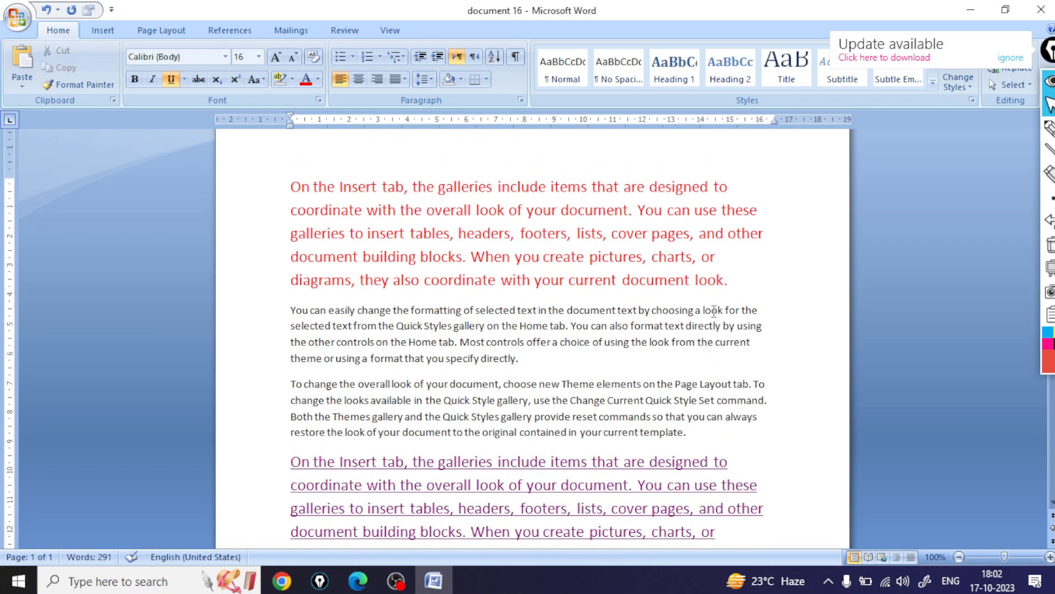
{"action": "left_click_drag", "start_coordinate": [729, 279], "coordinate": [290, 280]}
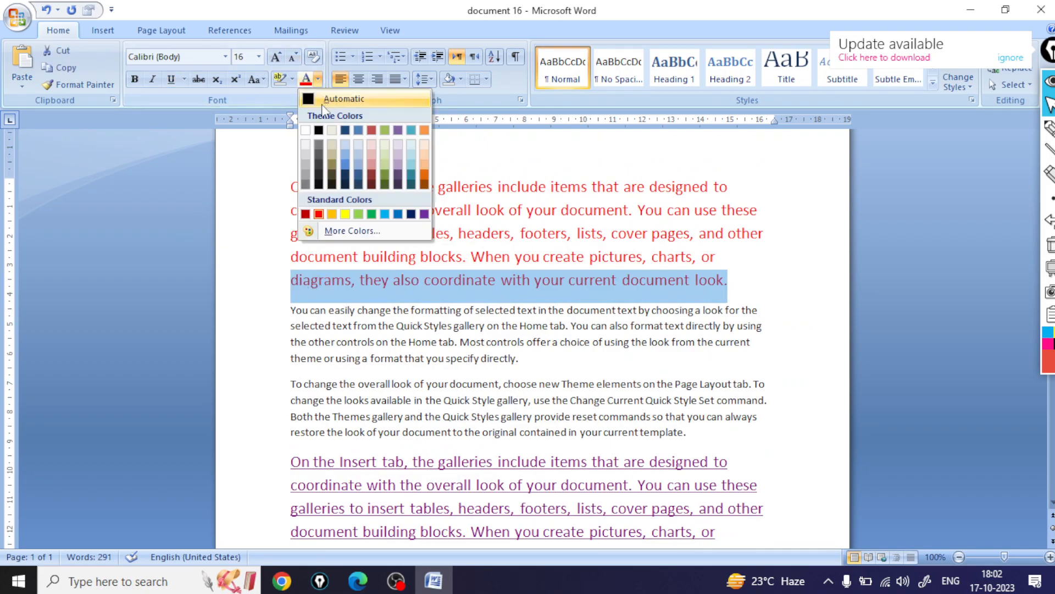
{"action": "left_click", "coordinate": [372, 214]}
{"action": "left_click", "coordinate": [540, 384]}
Compare the linked copy at the end of the document with the recoloured opening paragraph.
{"action": "scroll", "coordinate": [541, 383], "scroll_direction": "down", "scroll_amount": 6}
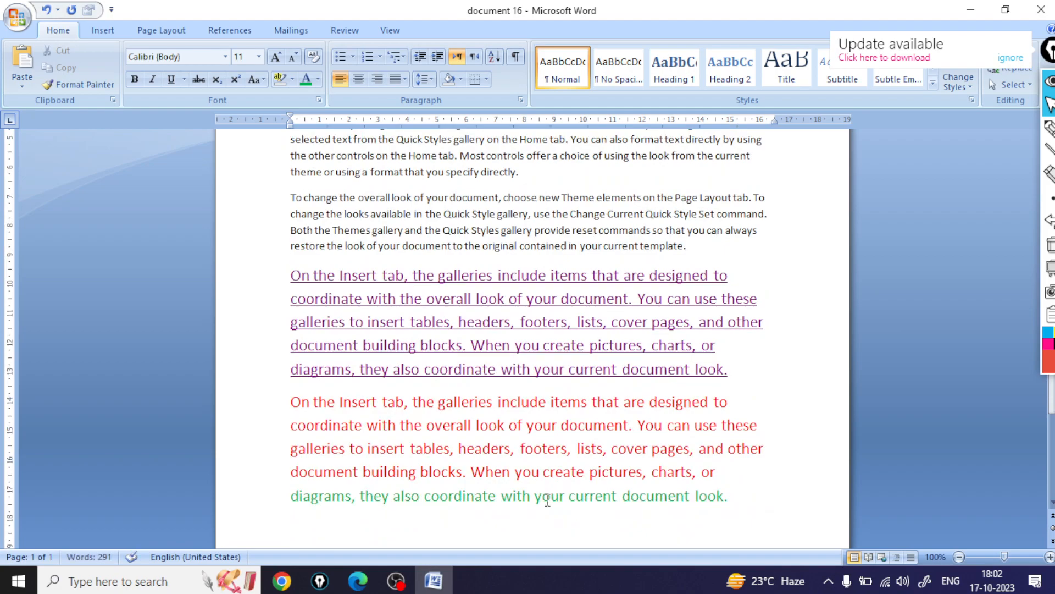
{"action": "scroll", "coordinate": [552, 494], "scroll_direction": "down", "scroll_amount": 2}
{"action": "left_click_drag", "start_coordinate": [707, 435], "coordinate": [291, 328]}
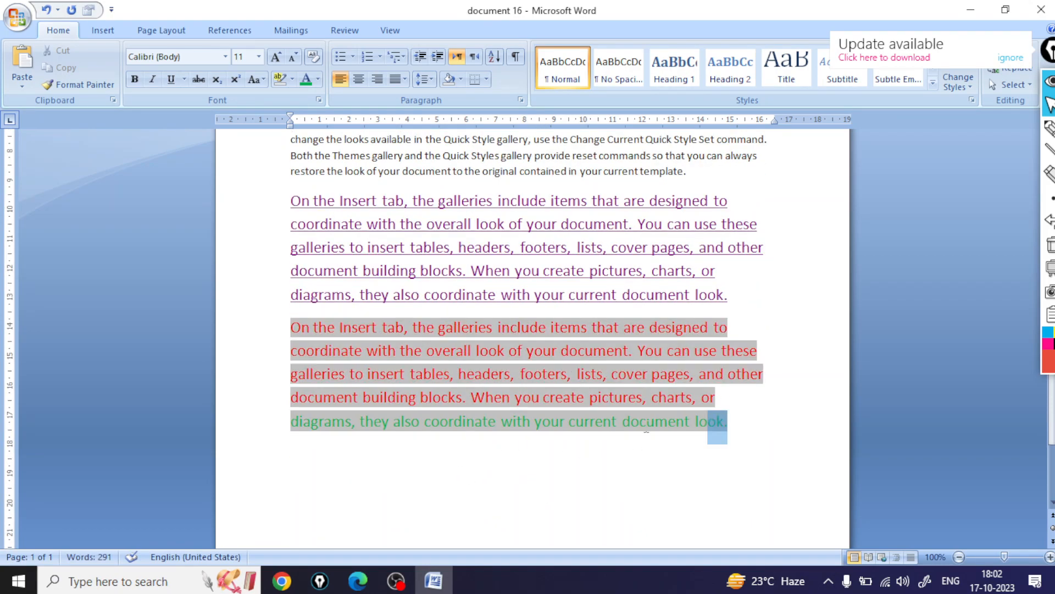
{"action": "left_click", "coordinate": [412, 483]}
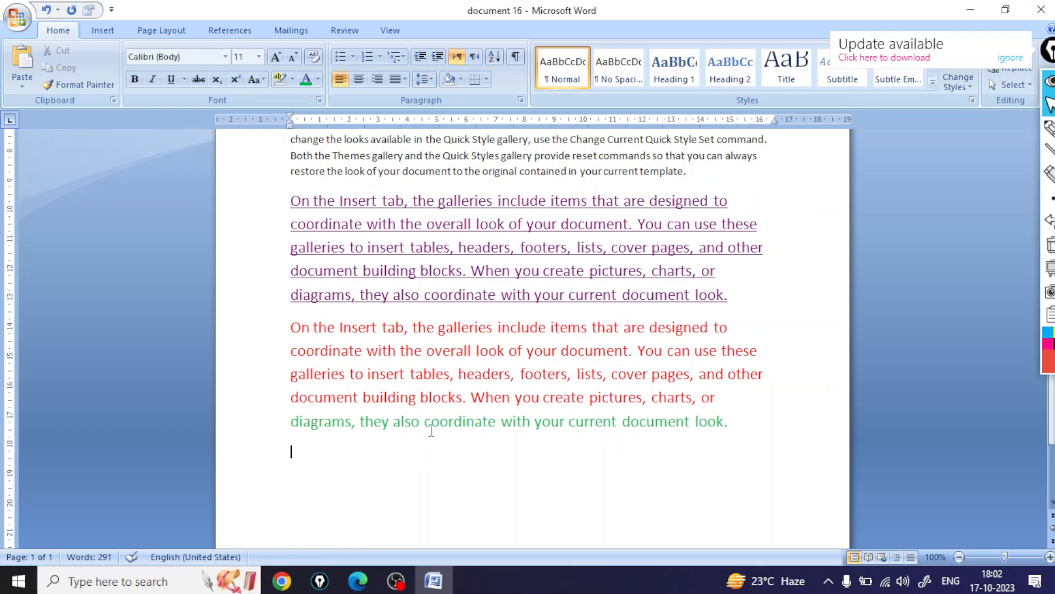
{"action": "scroll", "coordinate": [434, 432], "scroll_direction": "up", "scroll_amount": 1}
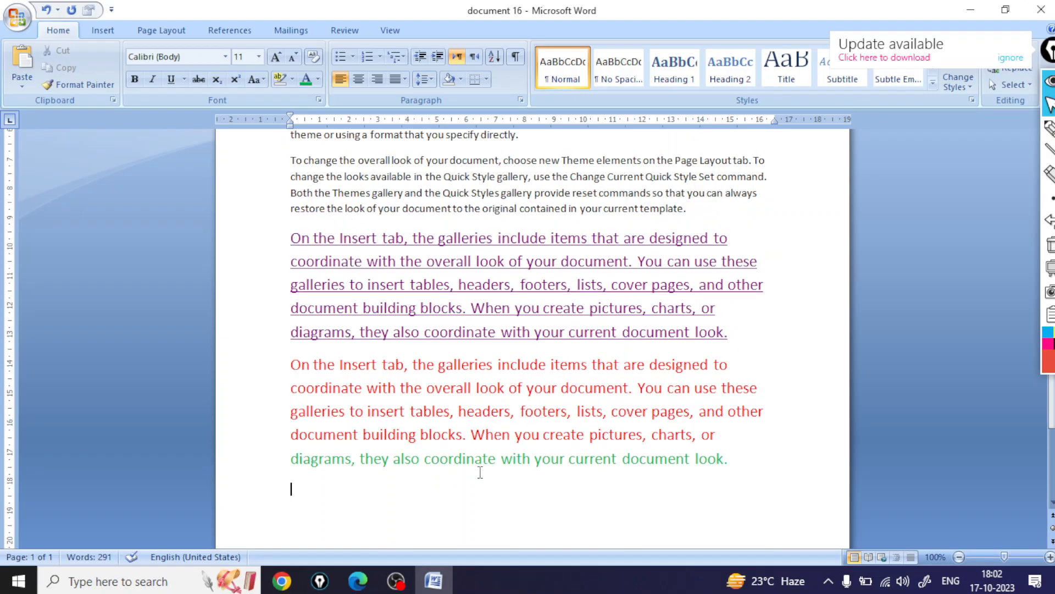
{"action": "triple_click", "coordinate": [616, 465]}
{"action": "left_click", "coordinate": [607, 499]}
{"action": "scroll", "coordinate": [607, 500], "scroll_direction": "up", "scroll_amount": 6}
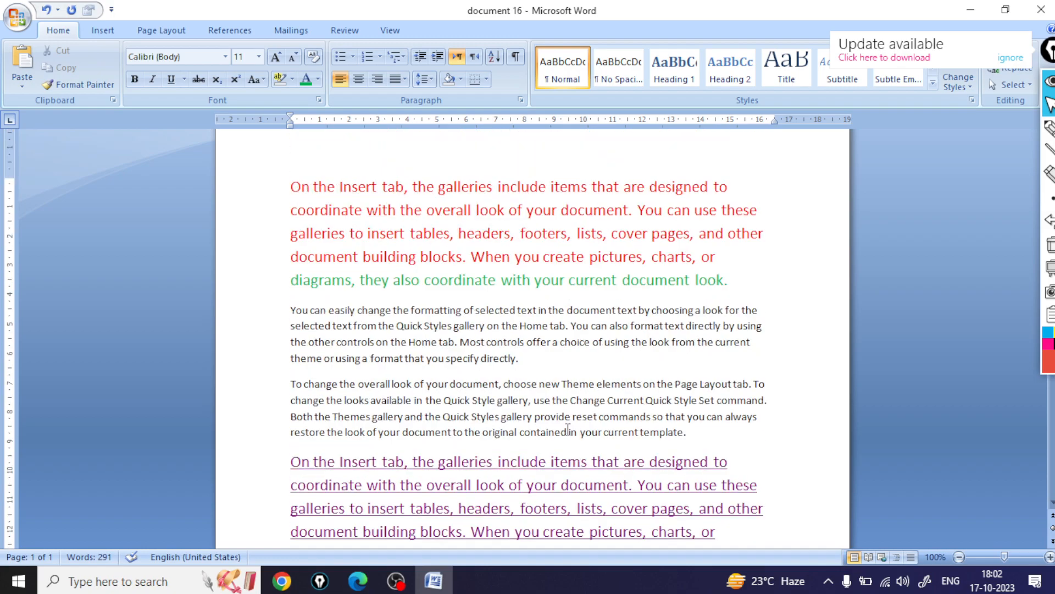
Change the font colour of the opening paragraph's remaining red lines to green.
{"action": "left_click_drag", "start_coordinate": [717, 257], "coordinate": [291, 186]}
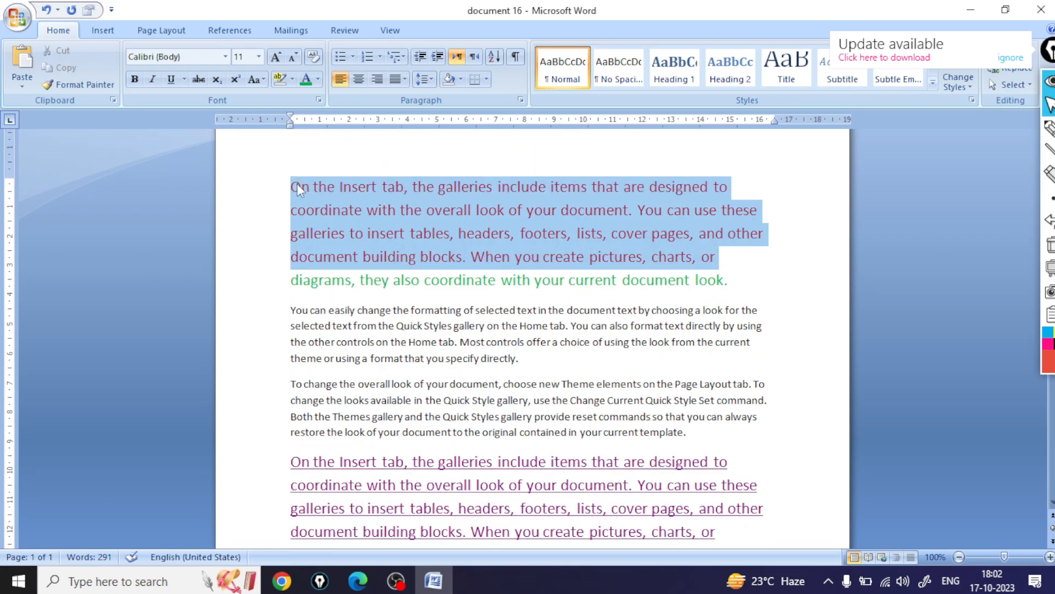
{"action": "left_click", "coordinate": [430, 422]}
{"action": "scroll", "coordinate": [431, 422], "scroll_direction": "down", "scroll_amount": 8}
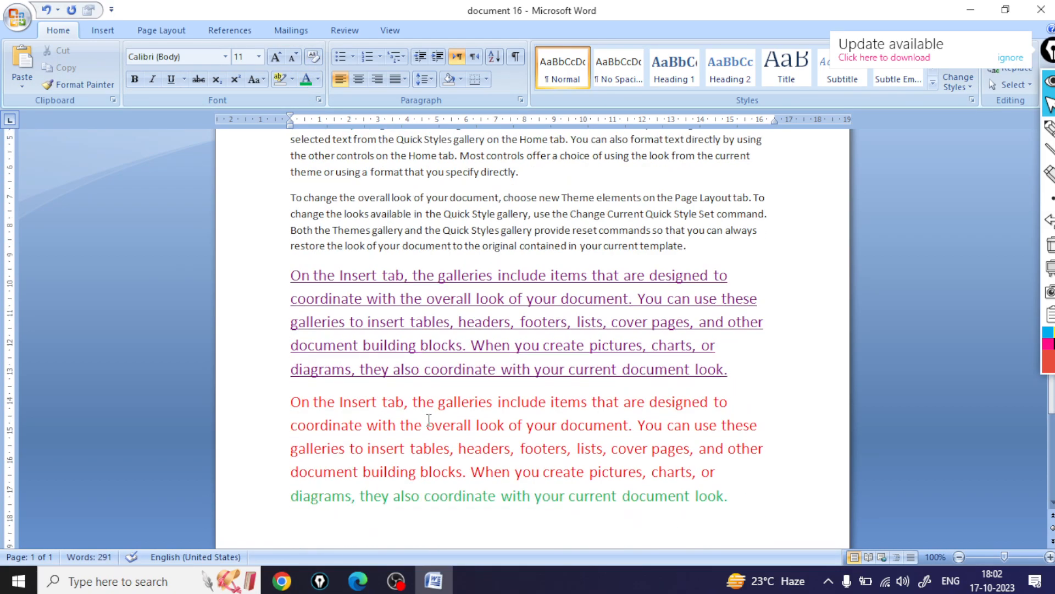
{"action": "key", "text": "ctrl+z"}
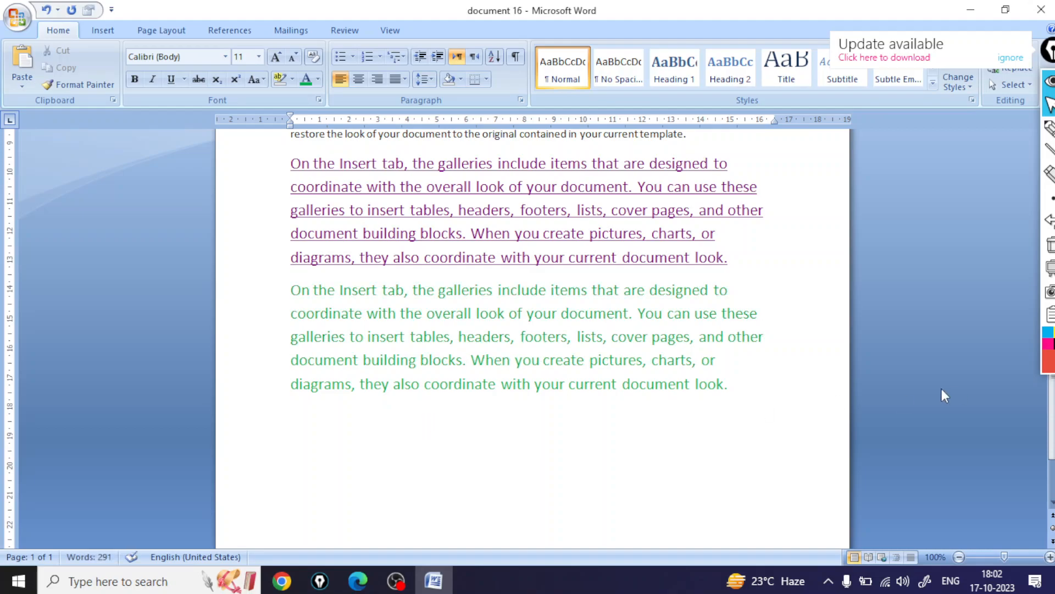
Examine the linked copy and the hyperlink copy for the colour change, and view the available paste options.
{"action": "triple_click", "coordinate": [739, 393]}
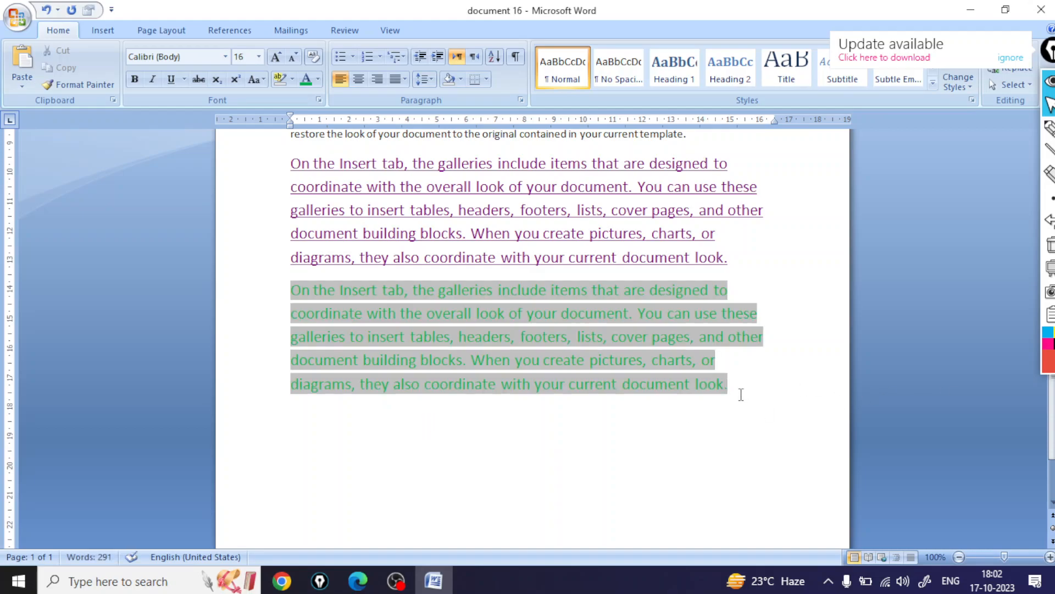
{"action": "scroll", "coordinate": [300, 223], "scroll_direction": "up", "scroll_amount": 3}
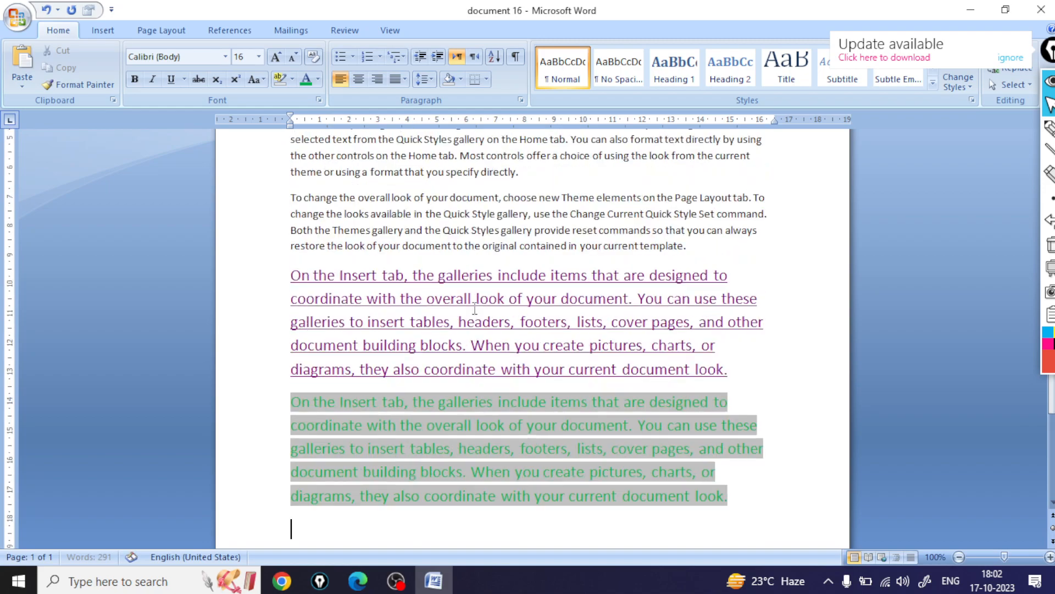
{"action": "left_click", "coordinate": [452, 341]}
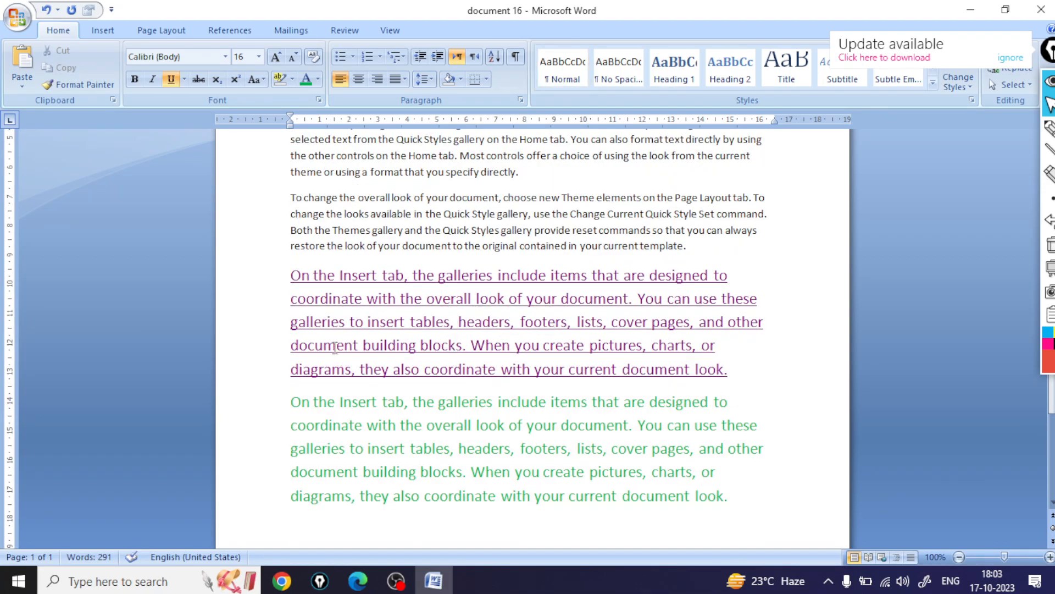
{"action": "left_click", "coordinate": [24, 84]}
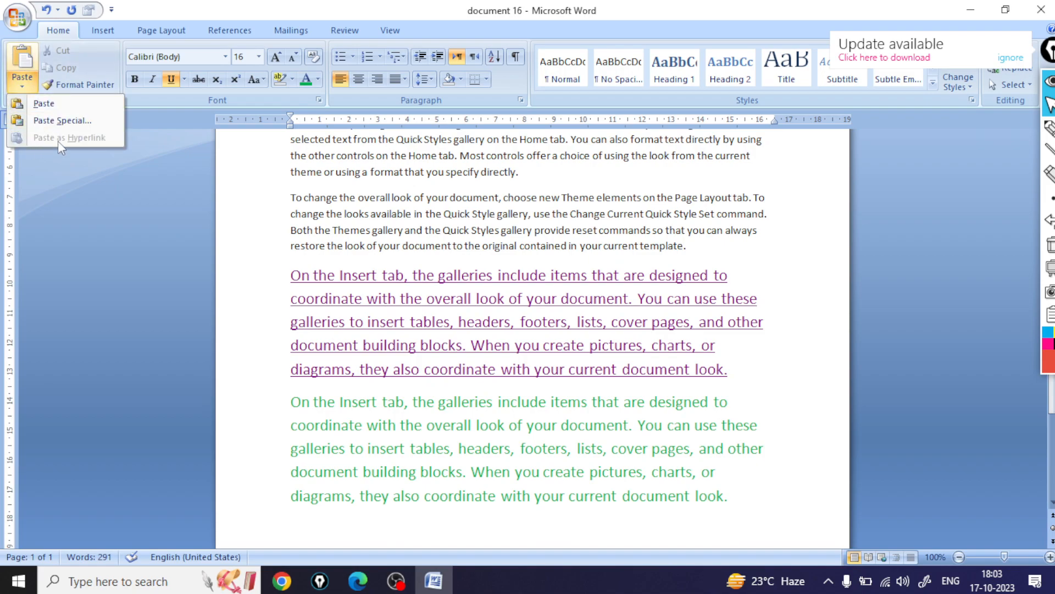
{"action": "left_click", "coordinate": [726, 340]}
{"action": "left_click", "coordinate": [611, 346]}
Add a new line above the opening paragraph and enter "microsoft" on it.
{"action": "scroll", "coordinate": [611, 346], "scroll_direction": "up", "scroll_amount": 4}
{"action": "left_click", "coordinate": [289, 224]}
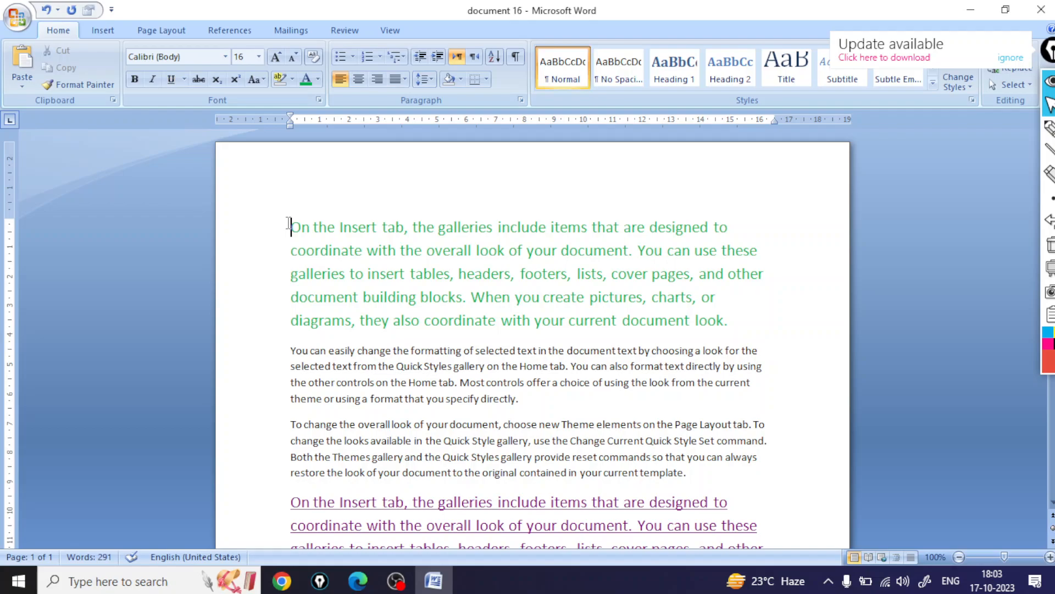
{"action": "key", "text": "Return"}
{"action": "left_click", "coordinate": [313, 226]}
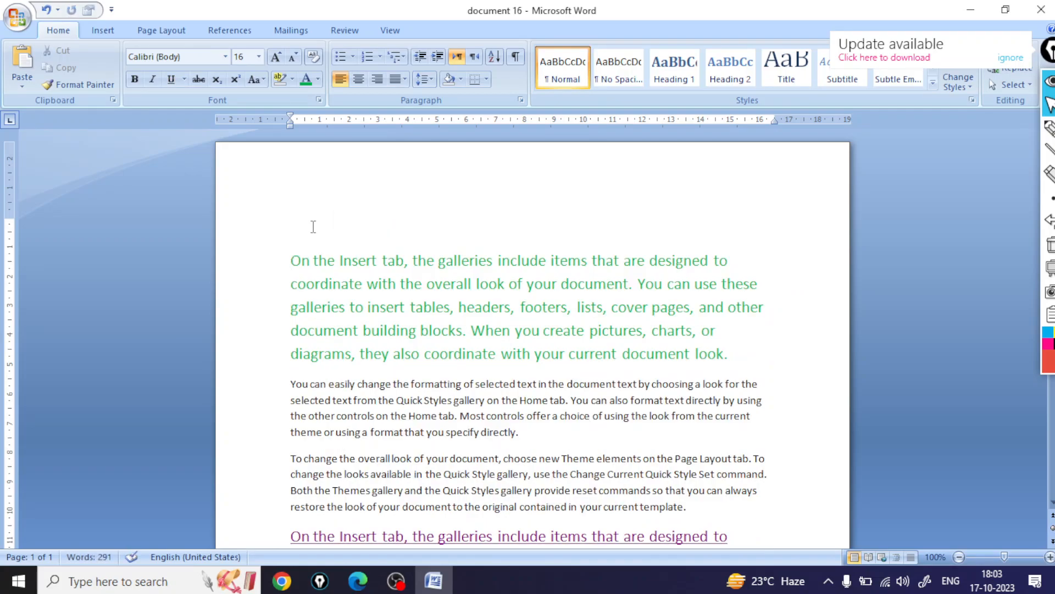
{"action": "type", "text": "microsoft"}
Format the "microsoft" heading in bold with font size 22.
{"action": "left_click_drag", "start_coordinate": [362, 226], "coordinate": [289, 227]}
{"action": "key", "text": "ctrl+c"}
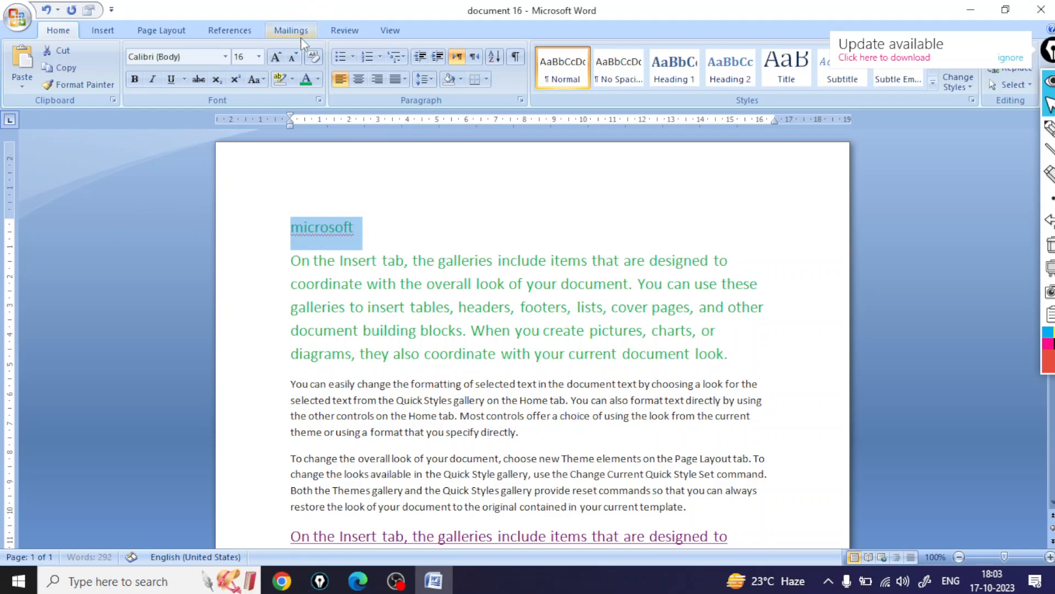
{"action": "left_click", "coordinate": [276, 60]}
{"action": "left_click", "coordinate": [276, 60]}
{"action": "left_click", "coordinate": [276, 60]}
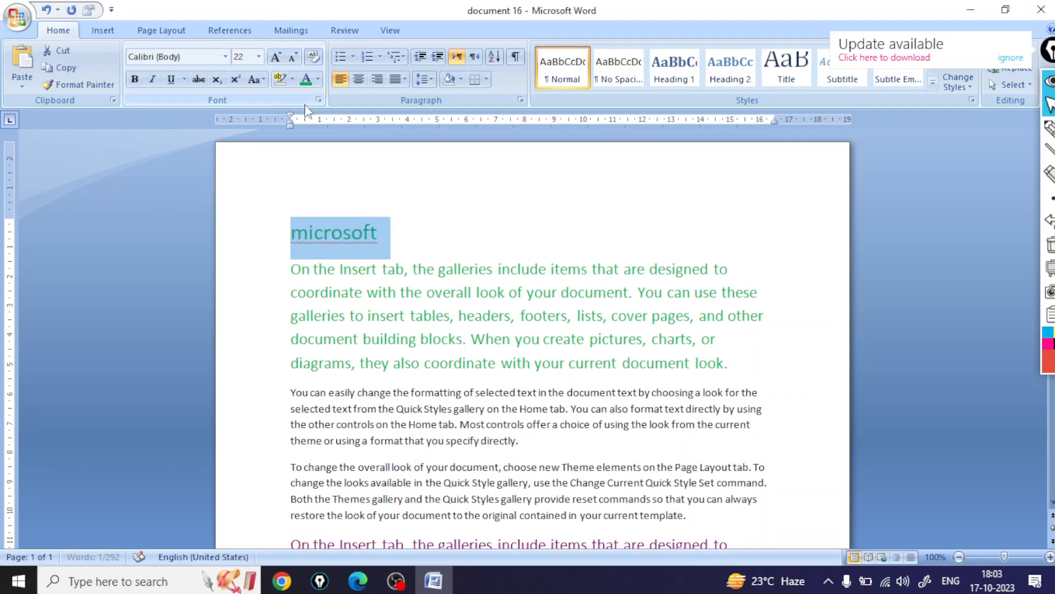
{"action": "left_click", "coordinate": [133, 84]}
Copy the bold "microsoft" heading above the opening paragraph.
{"action": "left_click", "coordinate": [396, 229]}
{"action": "right_click", "coordinate": [383, 246]}
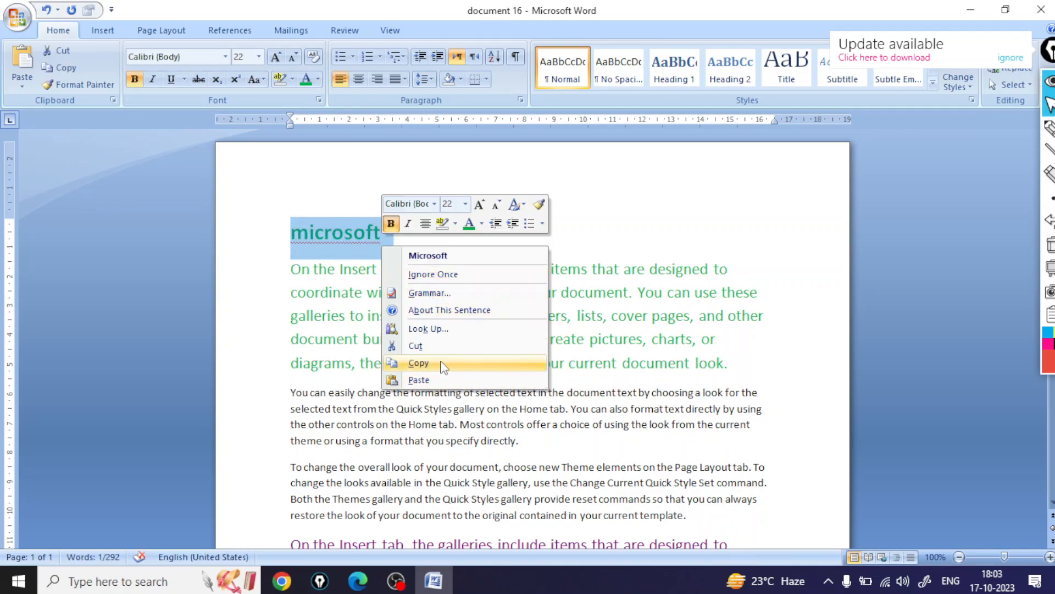
{"action": "left_click", "coordinate": [418, 363]}
Paste the copied "microsoft" heading as a hyperlink on the empty line below the linked green paragraph.
{"action": "scroll", "coordinate": [441, 379], "scroll_direction": "down", "scroll_amount": 3}
{"action": "scroll", "coordinate": [442, 379], "scroll_direction": "down", "scroll_amount": 4}
{"action": "left_click", "coordinate": [292, 410]}
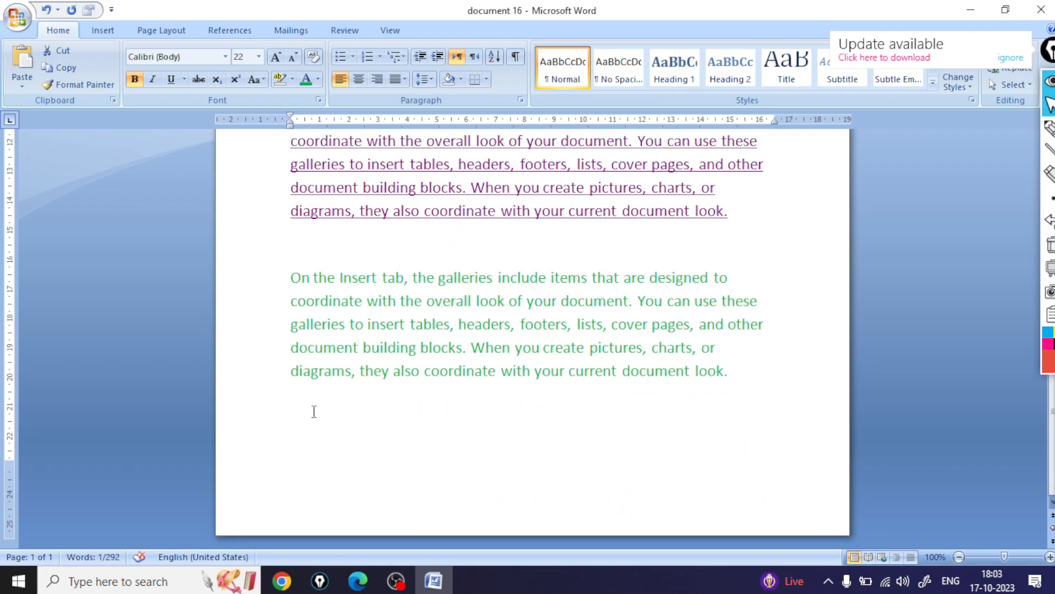
{"action": "key", "text": "ctrl+v"}
{"action": "left_click", "coordinate": [15, 83]}
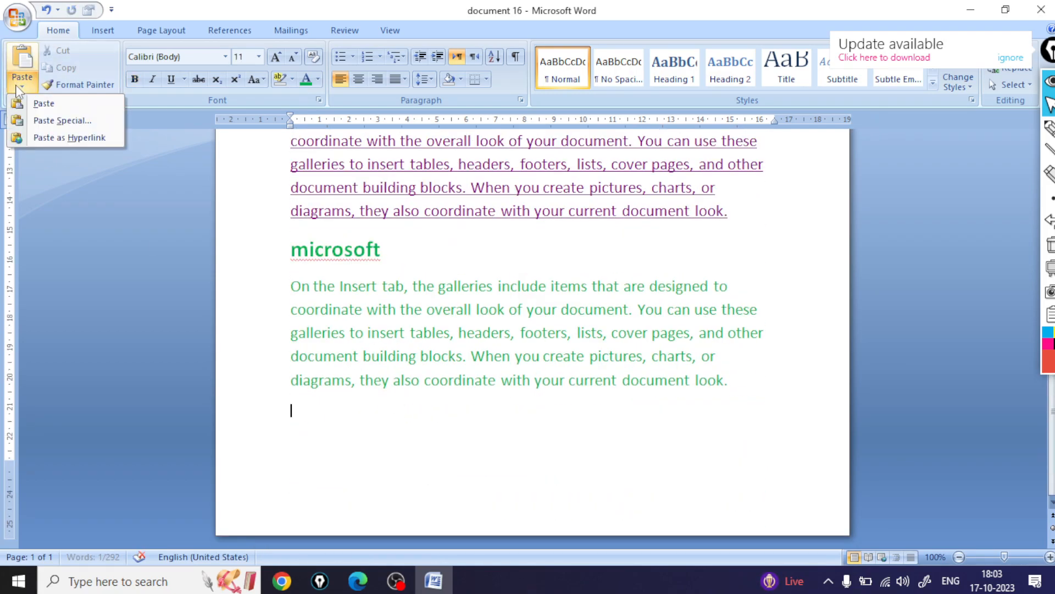
{"action": "left_click", "coordinate": [71, 138]}
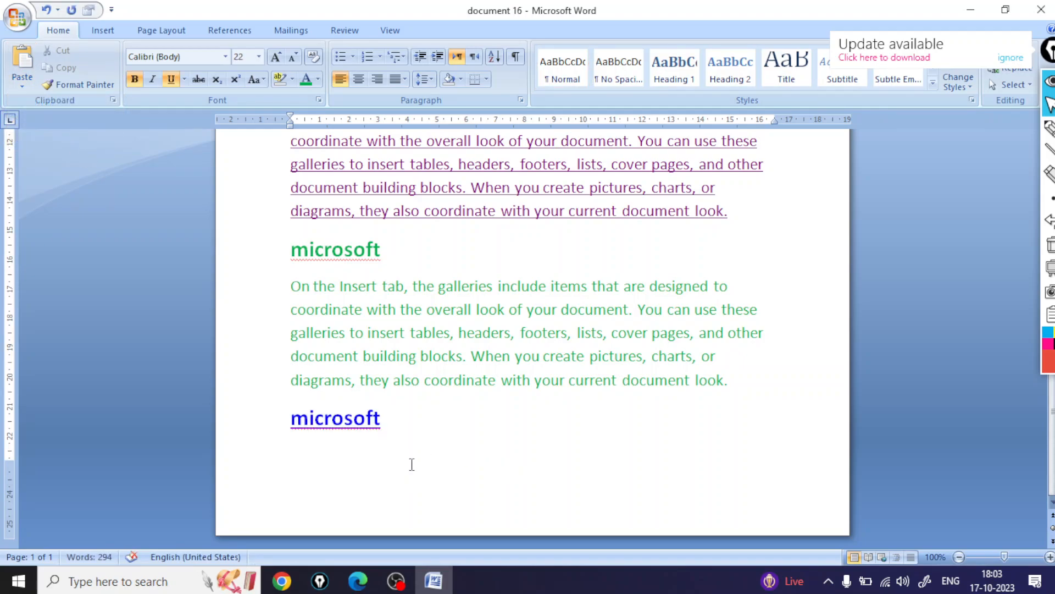
Follow the pasted "microsoft" hyperlink to its source heading and show the paste options again.
{"action": "mouse_move", "coordinate": [348, 426]}
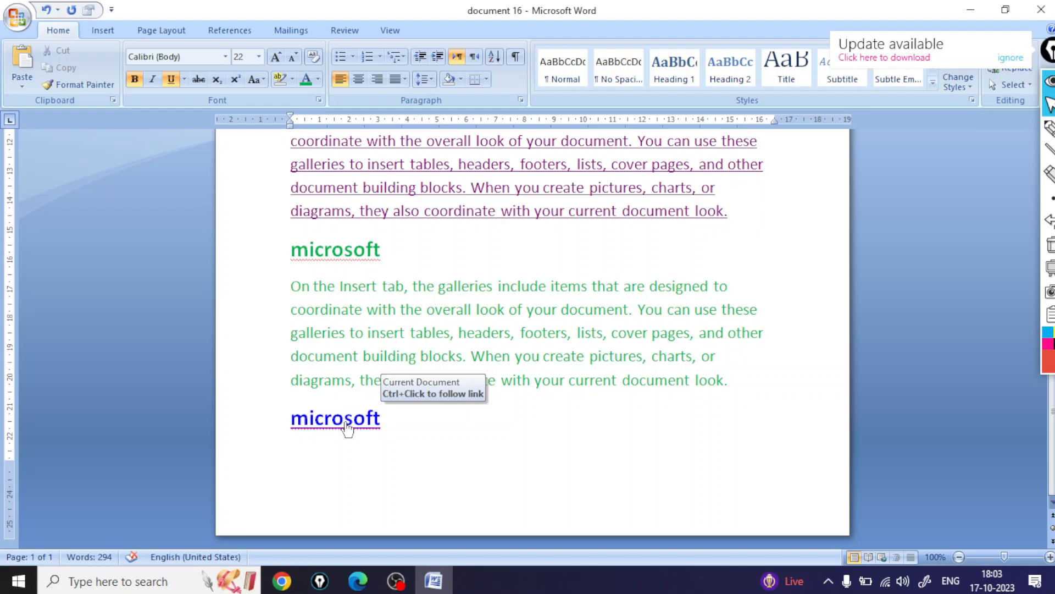
{"action": "left_click", "coordinate": [346, 421], "text": "ctrl"}
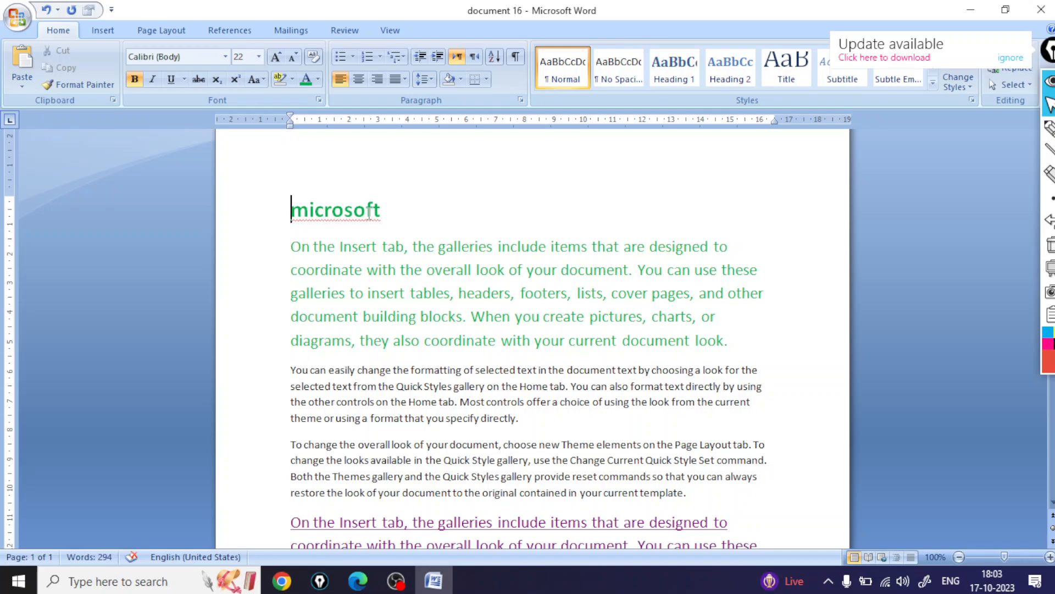
{"action": "left_click", "coordinate": [14, 91]}
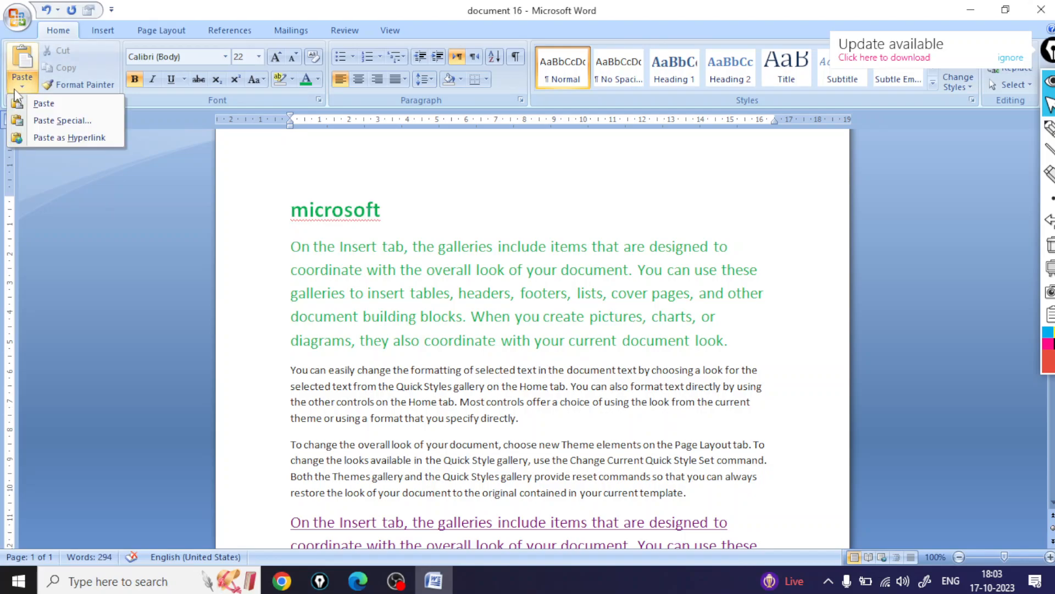
Examine the Paste Special formats from Microsoft Office Word Document Object to Picture (Enhanced Metafile), and close the dialog without pasting.
{"action": "left_click", "coordinate": [34, 124]}
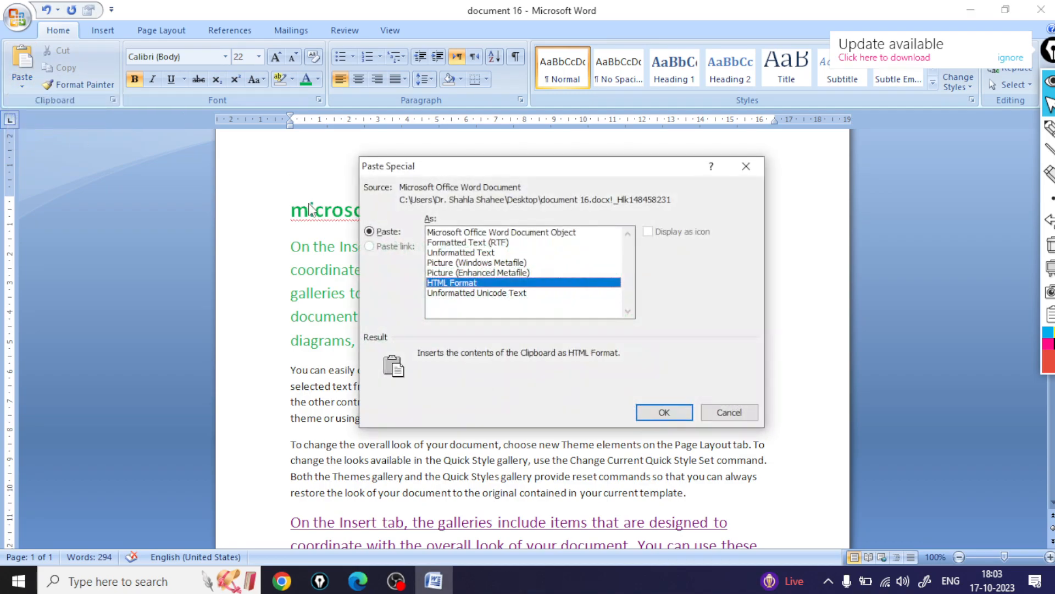
{"action": "left_click", "coordinate": [471, 233]}
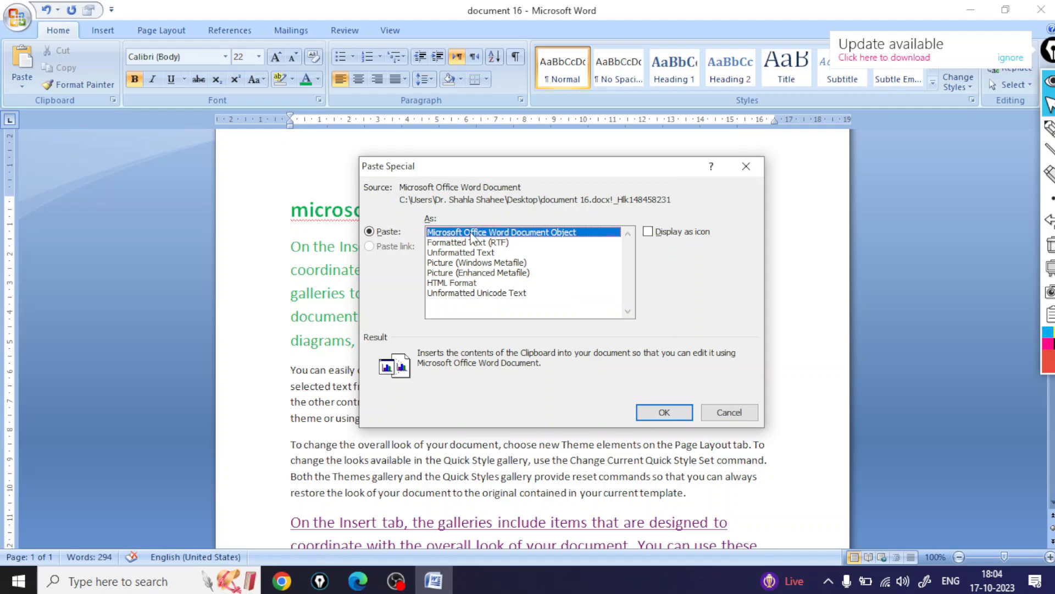
{"action": "left_click", "coordinate": [475, 243]}
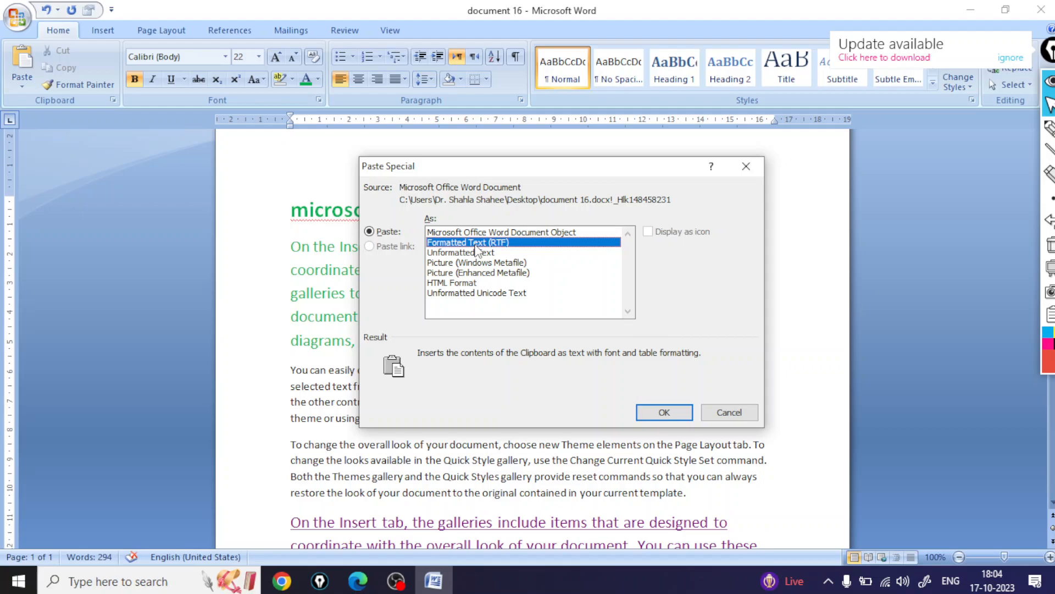
{"action": "left_click", "coordinate": [477, 253]}
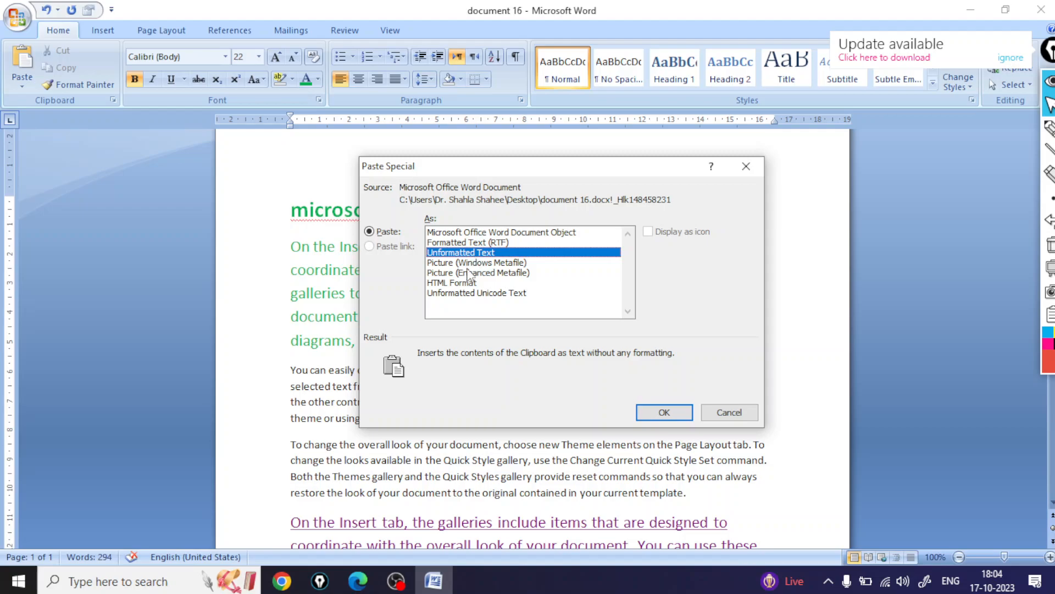
{"action": "left_click", "coordinate": [468, 264]}
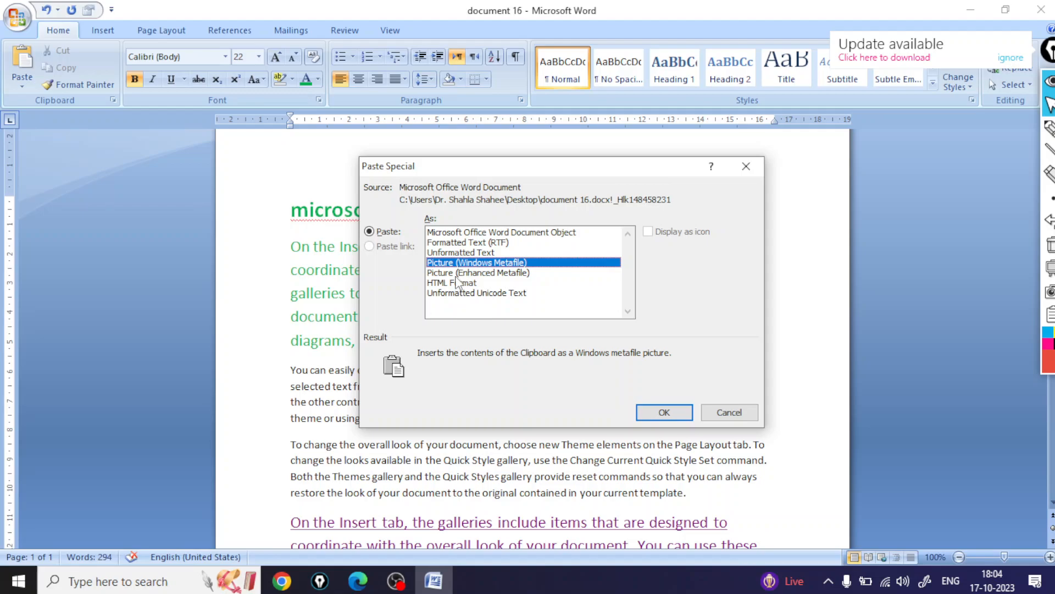
{"action": "left_click", "coordinate": [456, 275]}
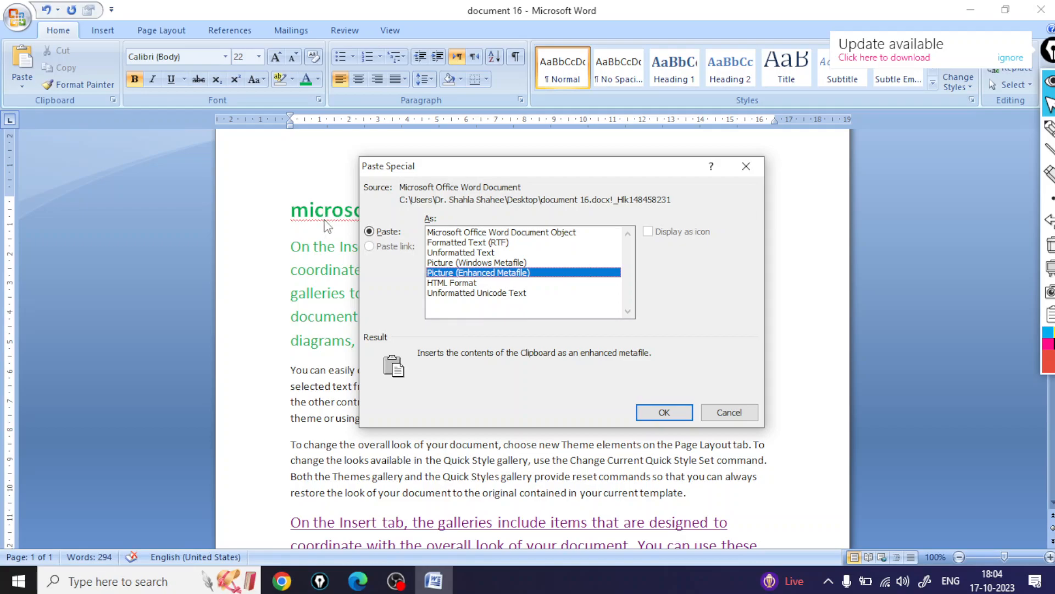
{"action": "left_click", "coordinate": [745, 166]}
Show the paste options, follow the "microsoft" hyperlink at the end of the page, and select its source heading.
{"action": "left_click", "coordinate": [26, 88]}
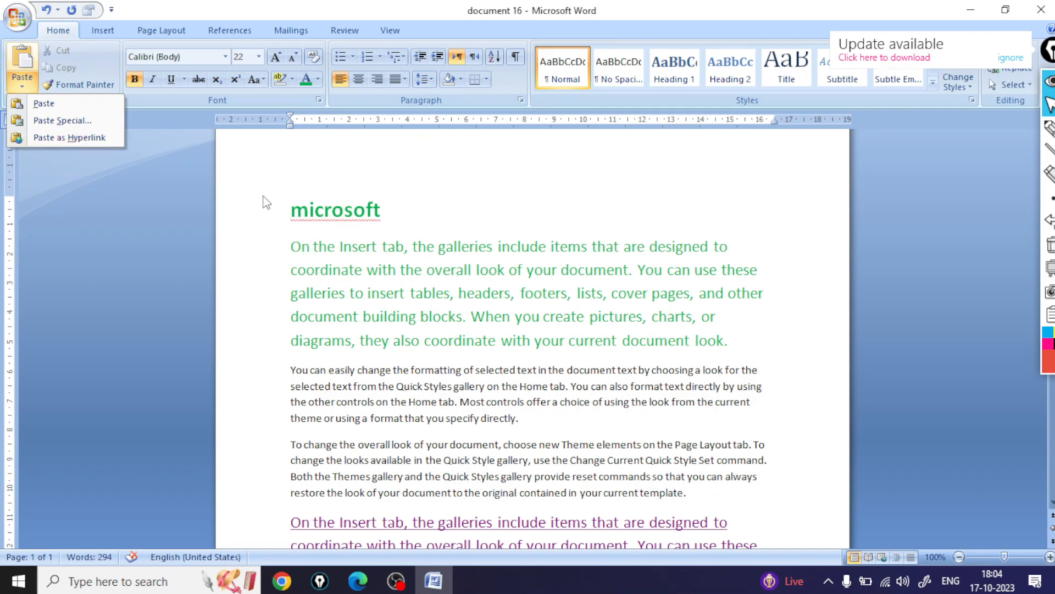
{"action": "scroll", "coordinate": [339, 323], "scroll_direction": "down", "scroll_amount": 12}
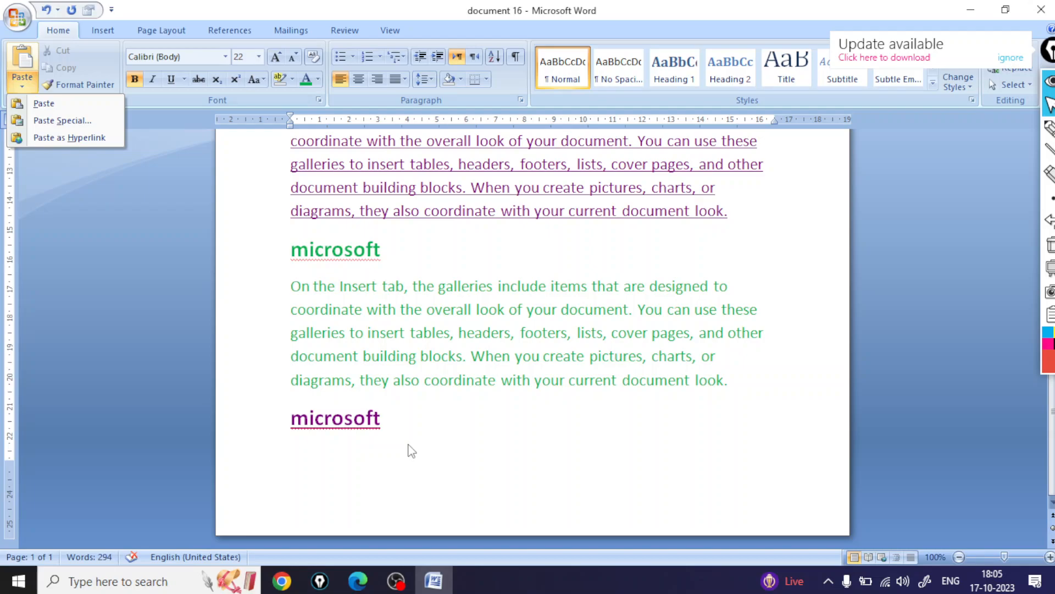
{"action": "left_click", "coordinate": [351, 419]}
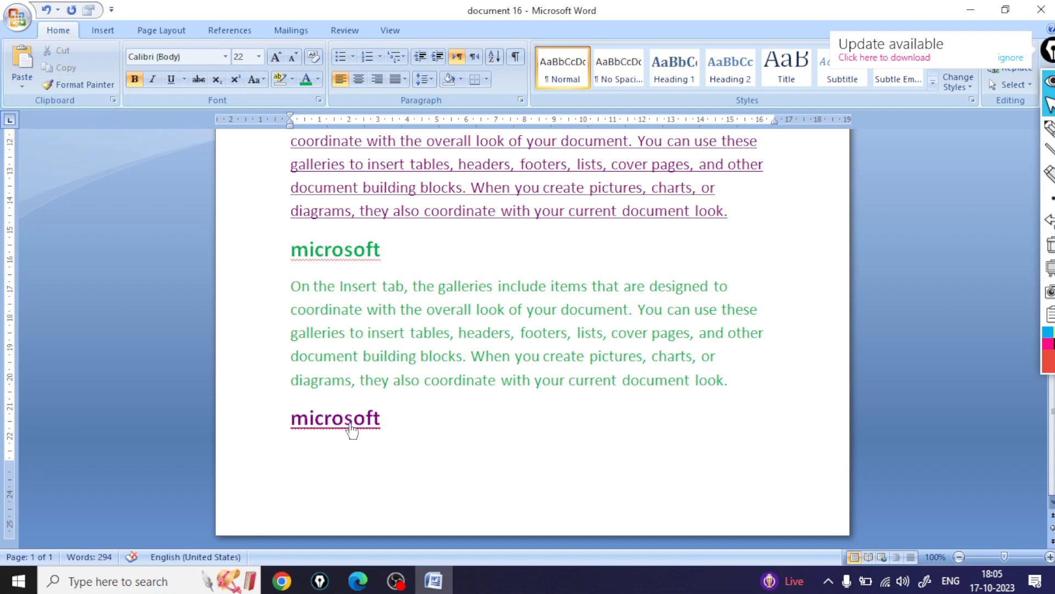
{"action": "left_click", "coordinate": [350, 424], "text": "ctrl"}
{"action": "left_click_drag", "start_coordinate": [399, 215], "coordinate": [282, 208]}
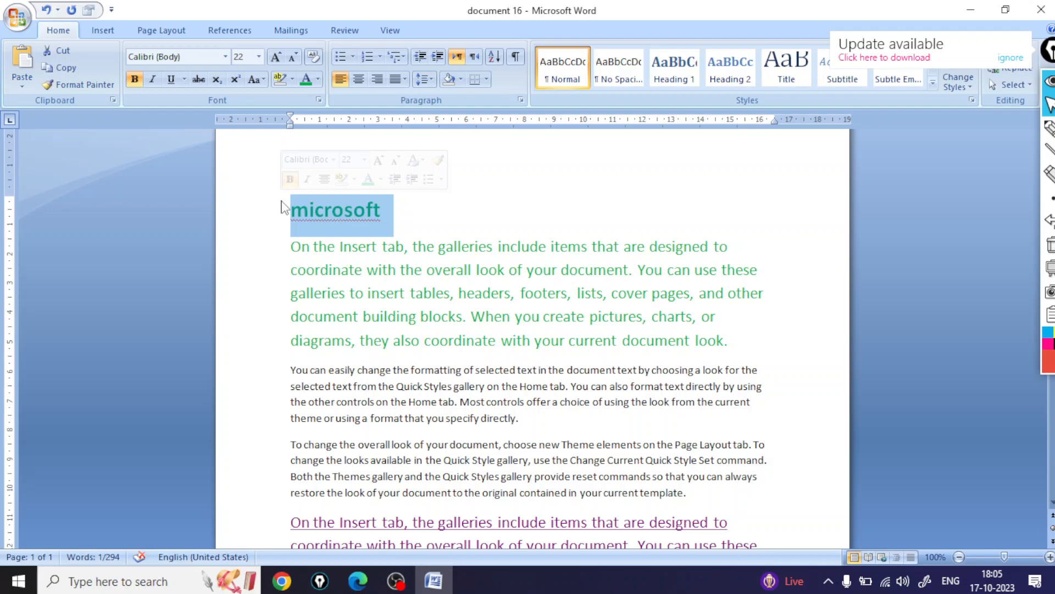
Right-align the green opening paragraph below the first "microsoft" heading.
{"action": "left_click", "coordinate": [426, 262]}
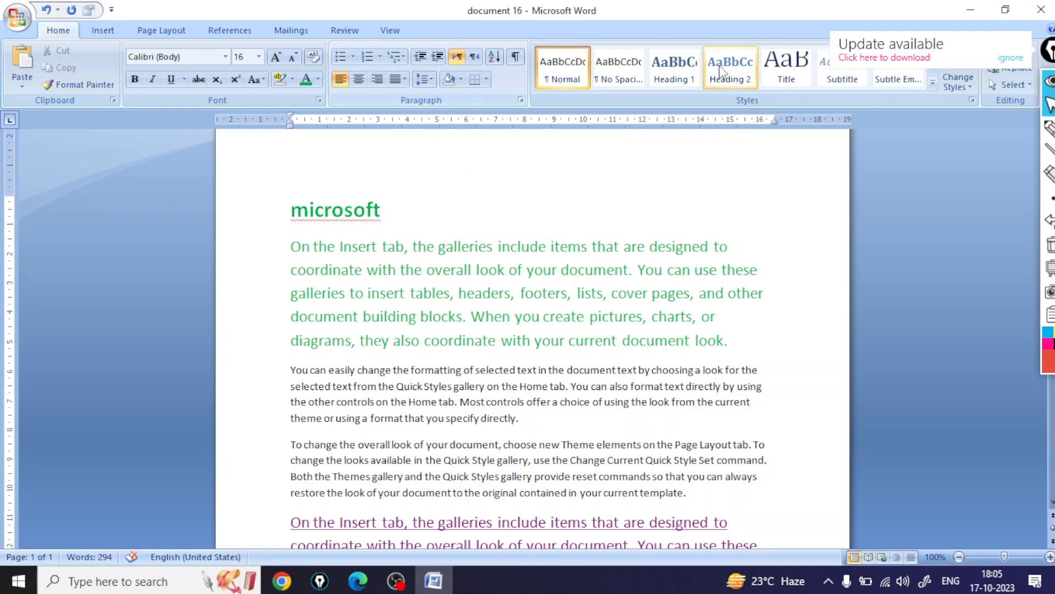
{"action": "key", "text": "ctrl+r"}
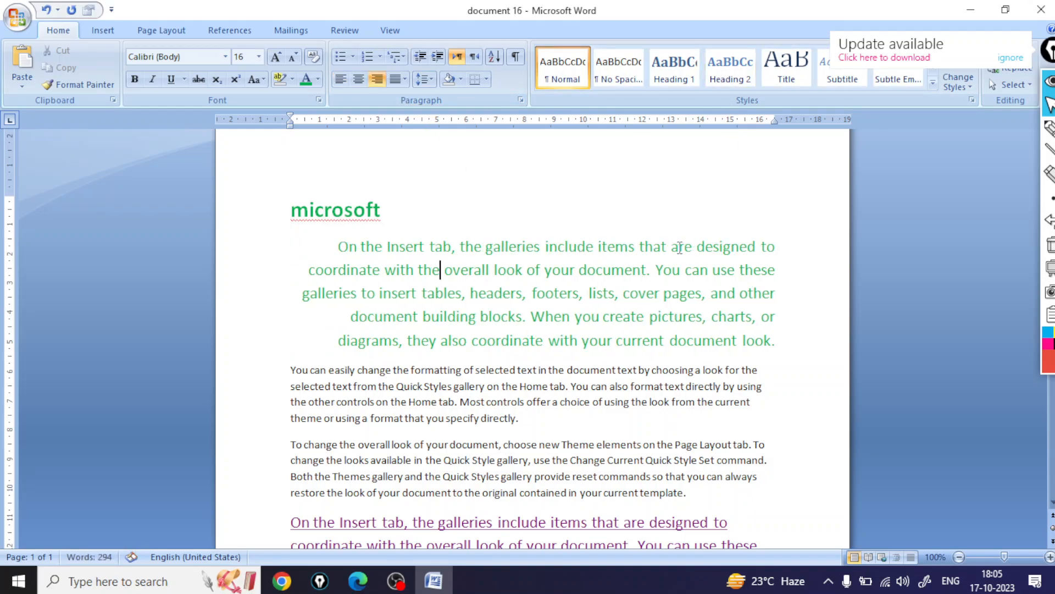